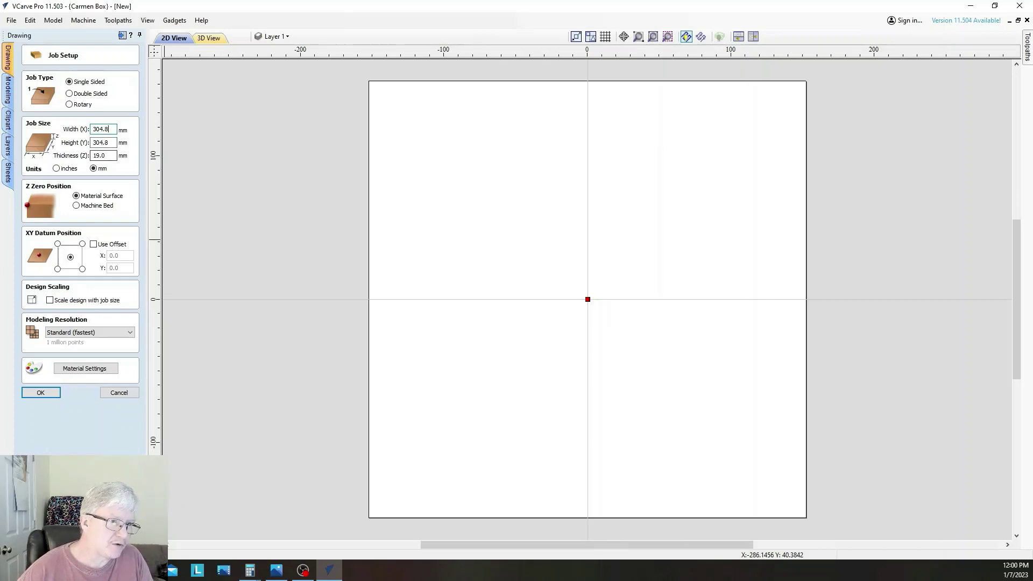
Accept the single-sided job setup with a 304.8 × 304.8 mm sheet, 19.0 mm thick.
{"action": "left_click", "coordinate": [106, 155]}
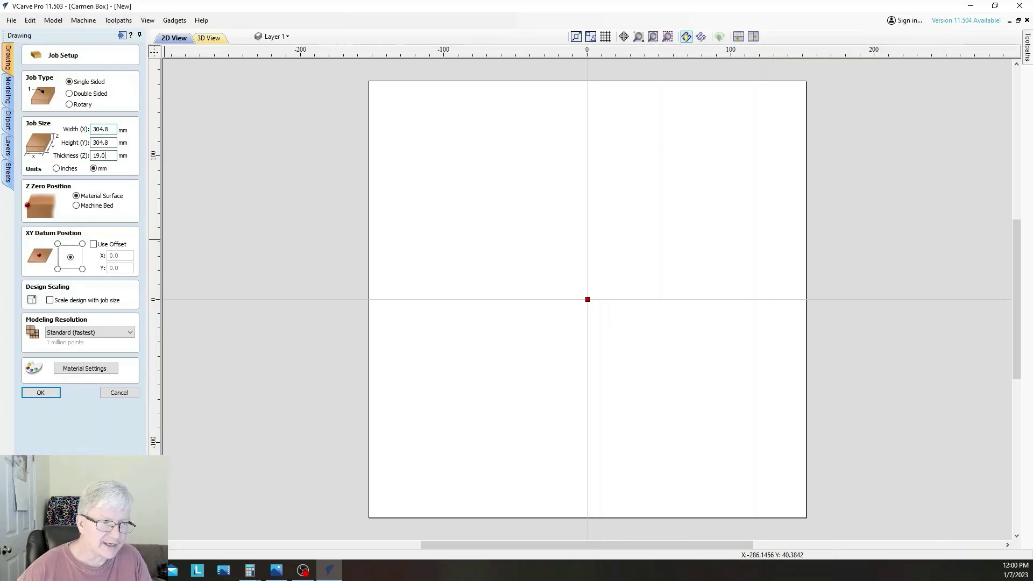
{"action": "left_click", "coordinate": [99, 157]}
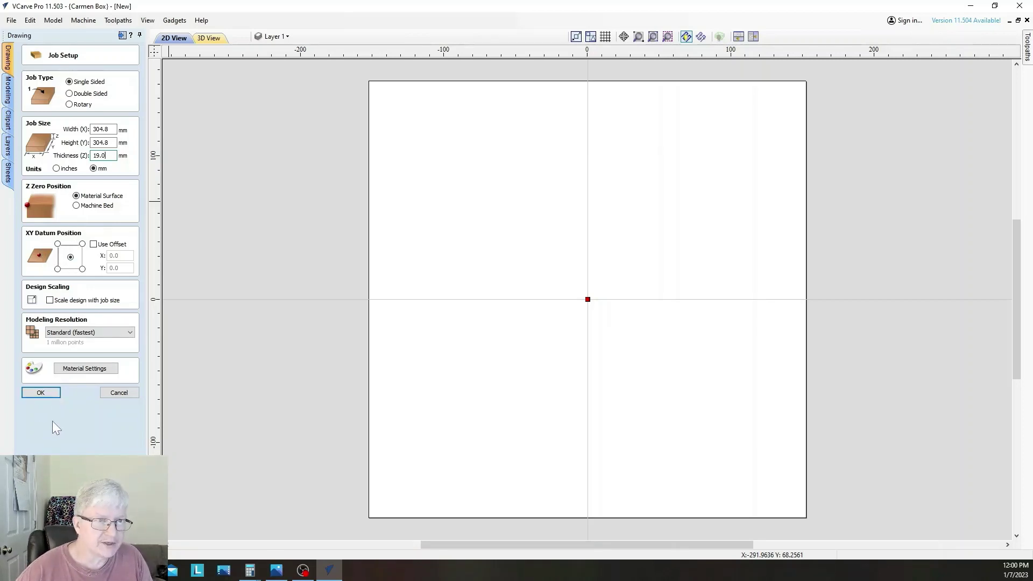
{"action": "left_click", "coordinate": [42, 392]}
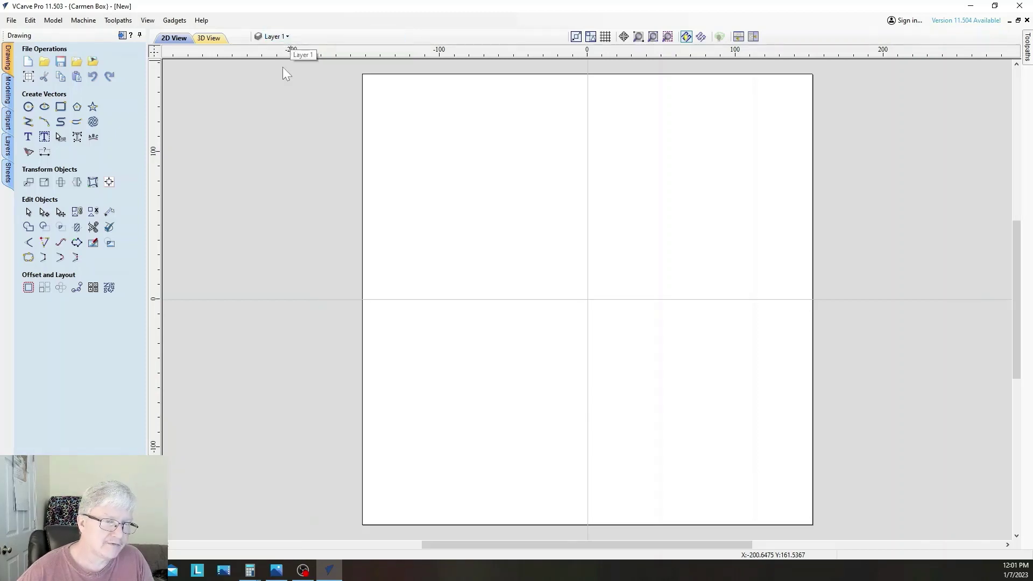
Rename the existing drawing layer as Layout.
{"action": "left_click", "coordinate": [275, 37]}
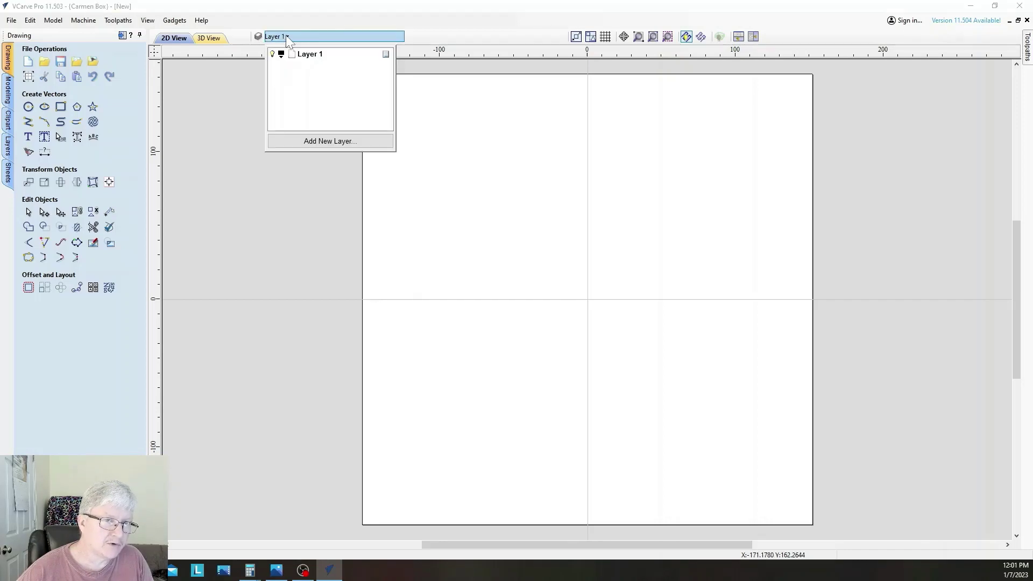
{"action": "double_click", "coordinate": [318, 55]}
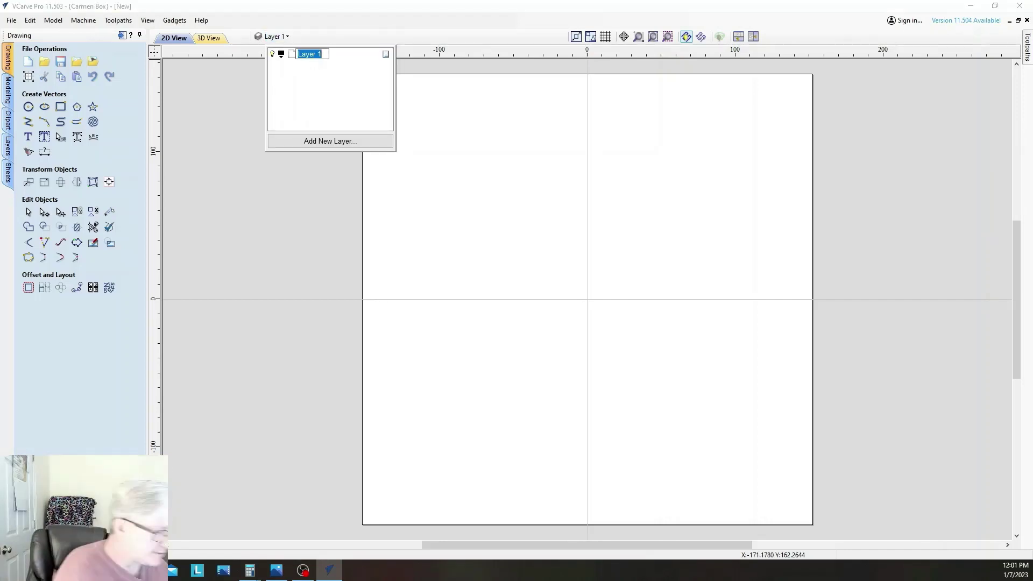
{"action": "type", "text": "Layout"}
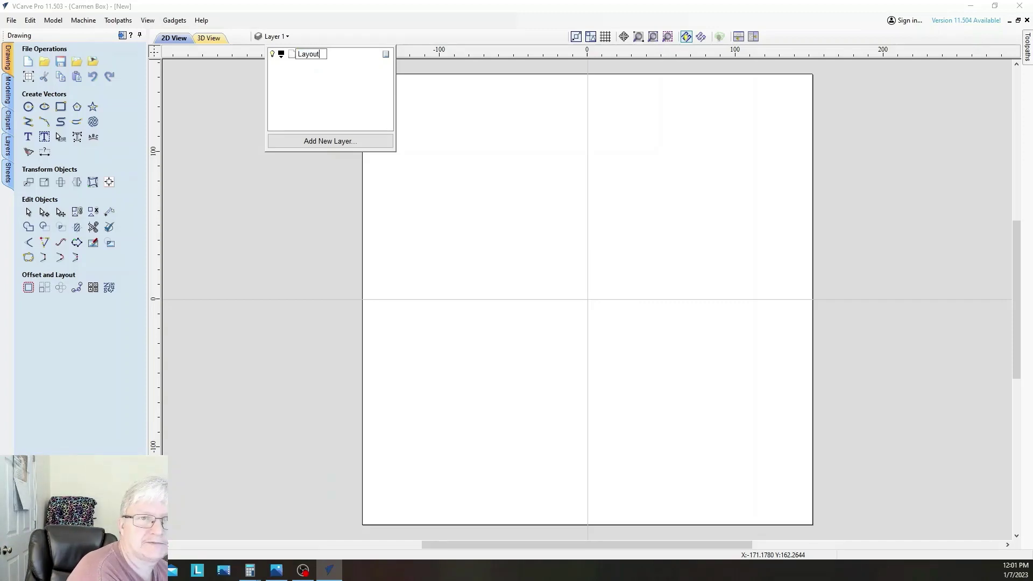
{"action": "key", "text": "Return"}
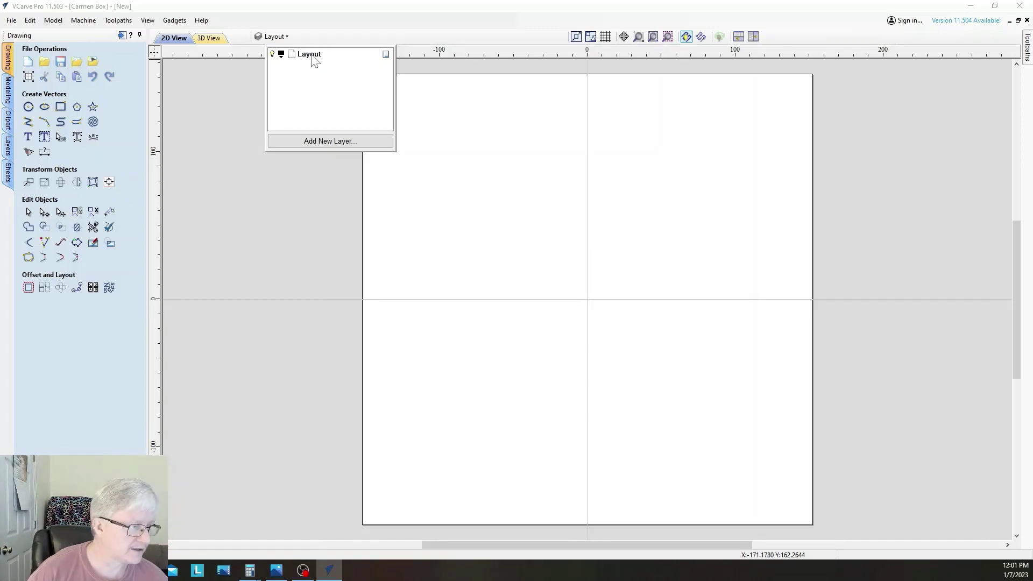
Add a new layer named Center and set its colour to red.
{"action": "left_click", "coordinate": [331, 141]}
{"action": "type", "text": "Center"}
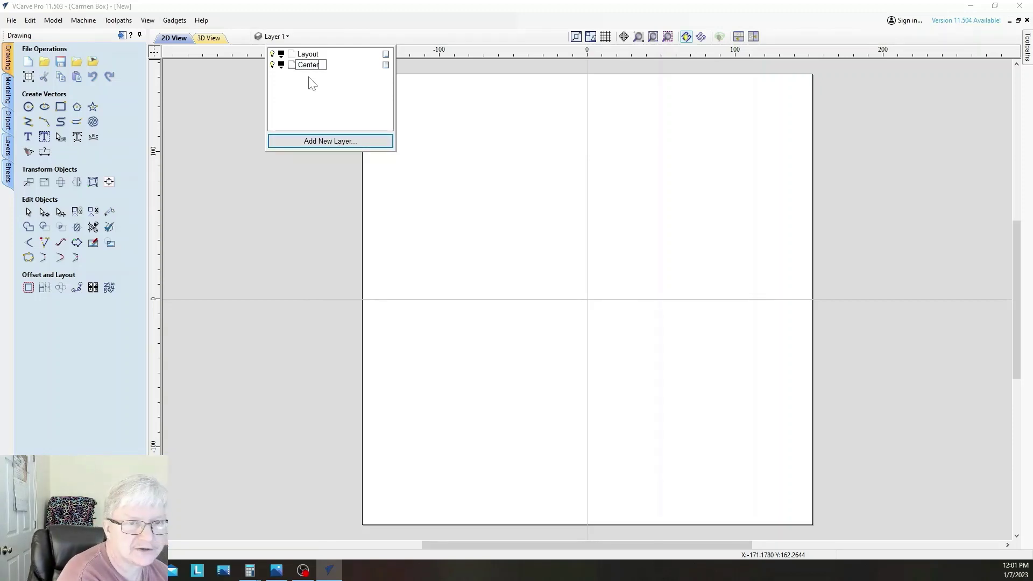
{"action": "key", "text": "Return"}
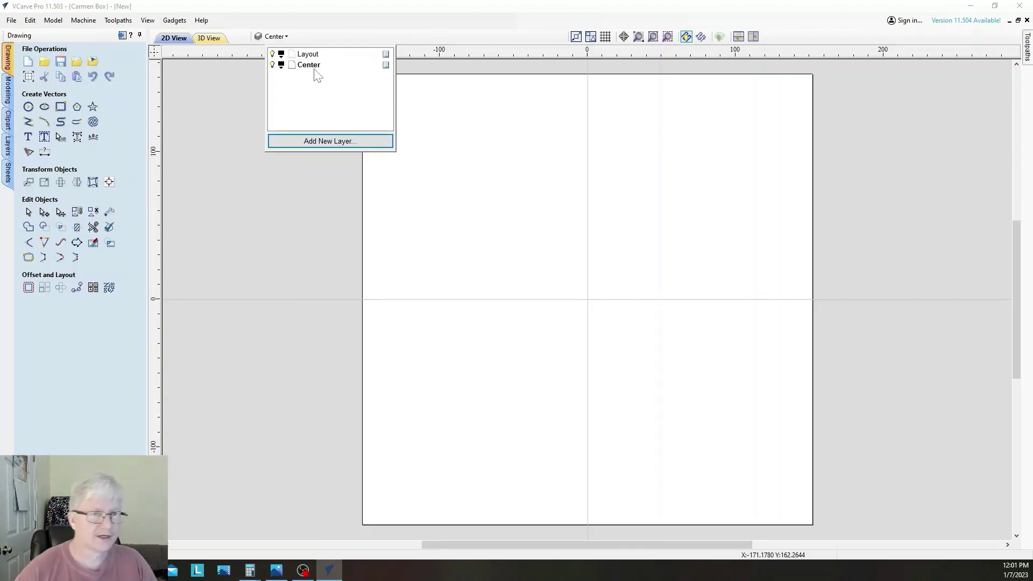
{"action": "left_click", "coordinate": [281, 67]}
{"action": "left_click", "coordinate": [285, 112]}
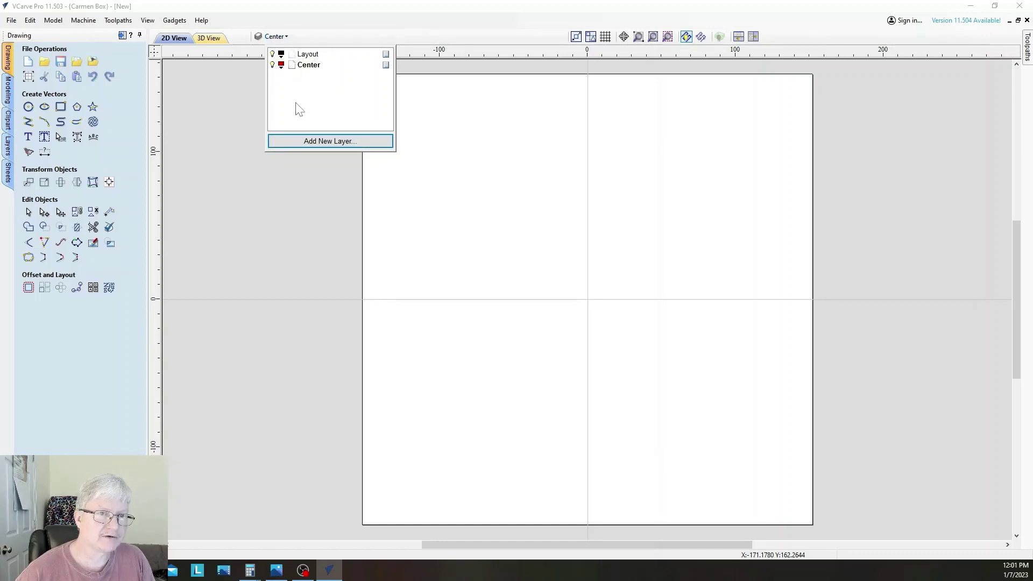
{"action": "right_click", "coordinate": [311, 63]}
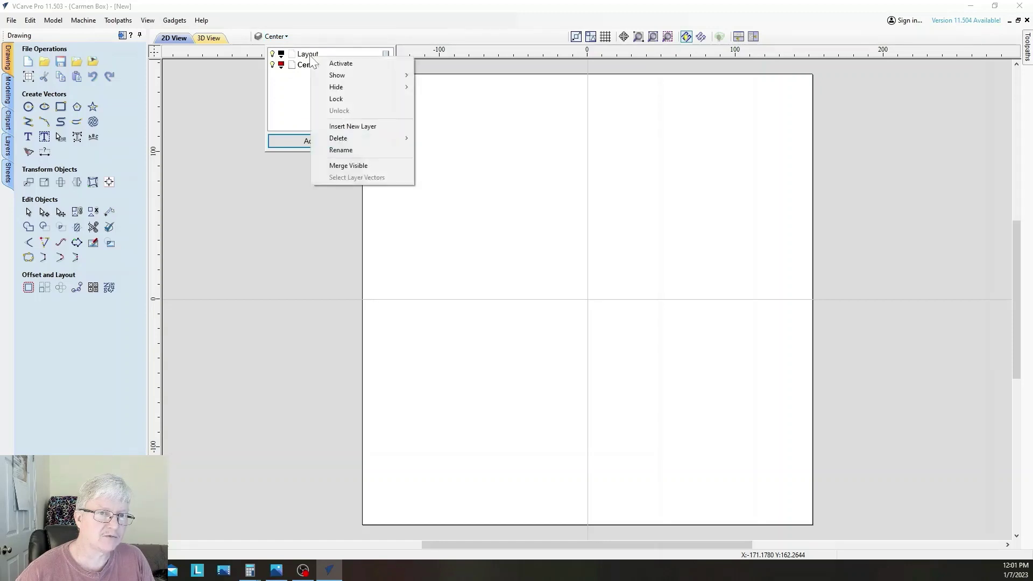
{"action": "right_click", "coordinate": [301, 72]}
{"action": "right_click", "coordinate": [301, 69]}
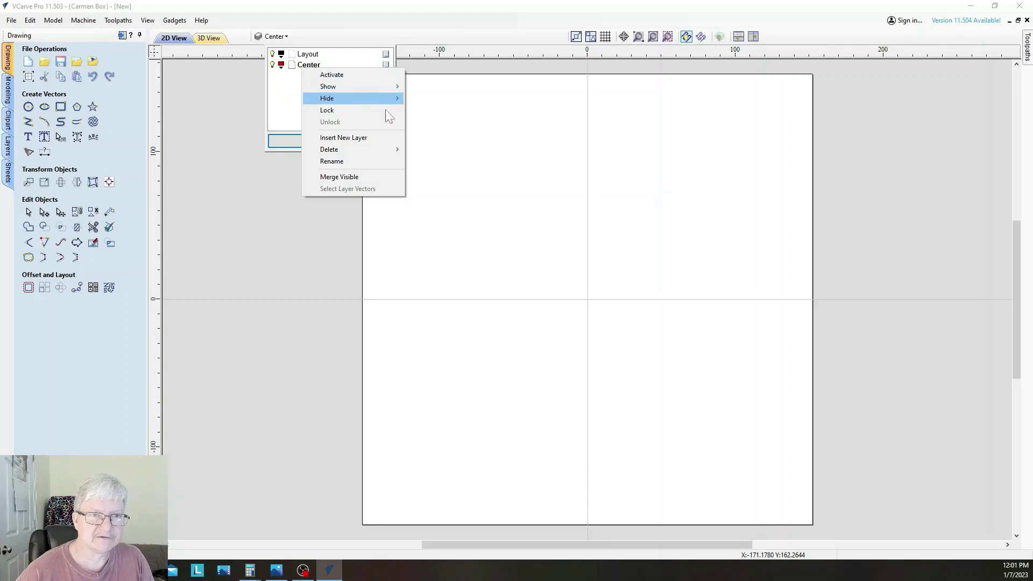
{"action": "left_click", "coordinate": [491, 147]}
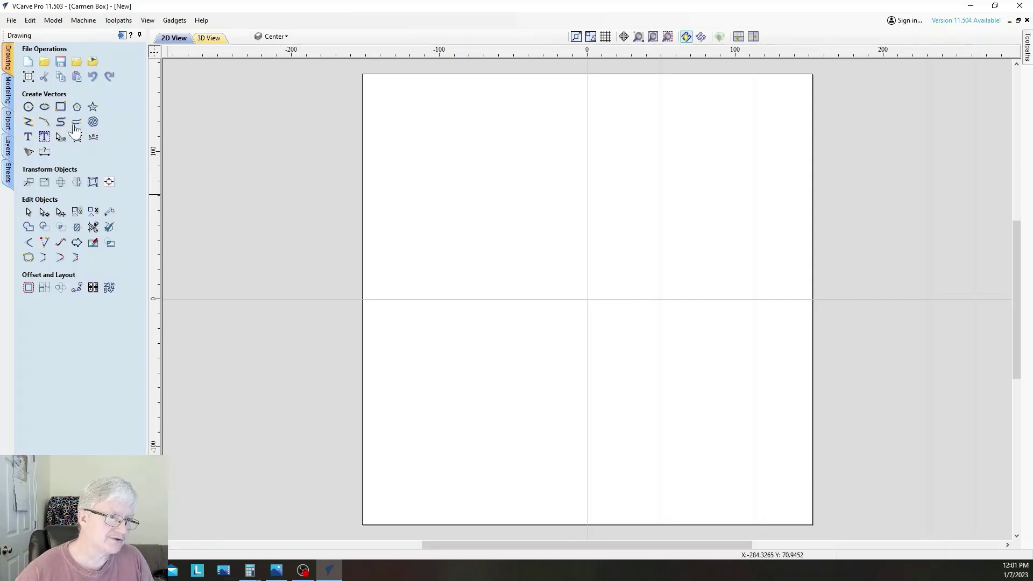
Draw a vertical centre line on the Center layer, from the midpoint of the sheet's upper edge to the midpoint of its lower edge.
{"action": "left_click", "coordinate": [29, 123]}
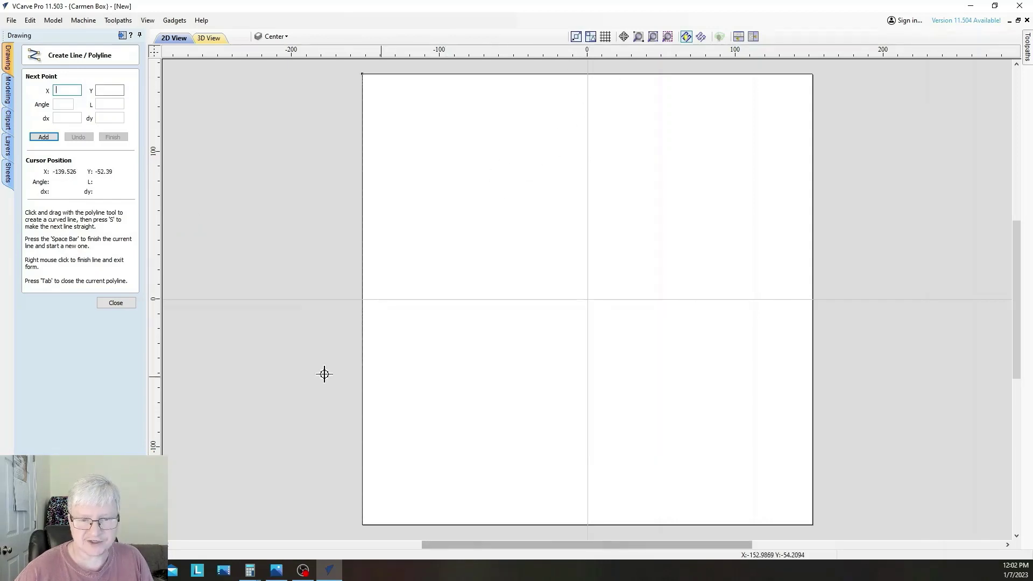
{"action": "left_click", "coordinate": [588, 76]}
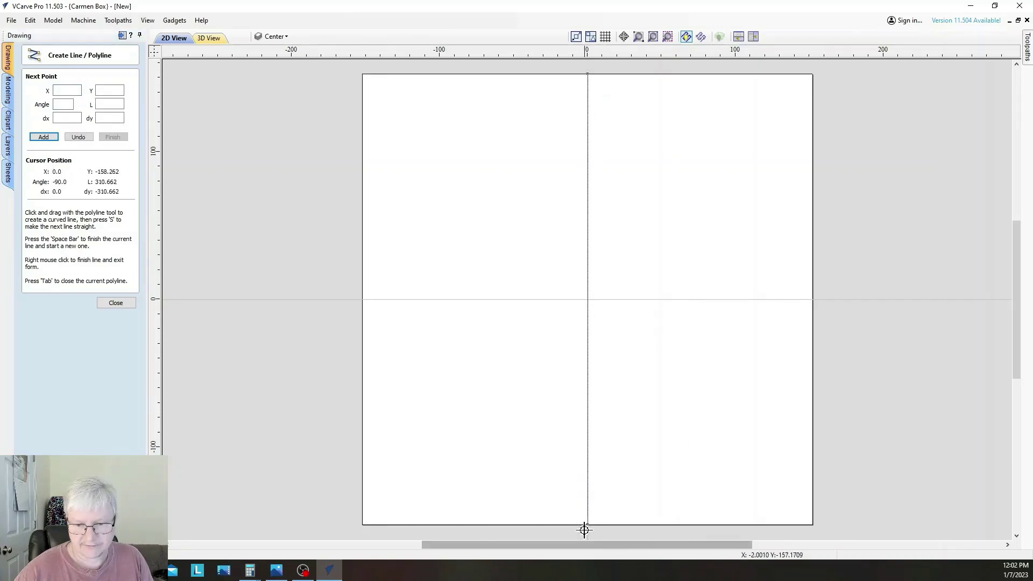
{"action": "left_click", "coordinate": [585, 527]}
{"action": "right_click", "coordinate": [472, 401]}
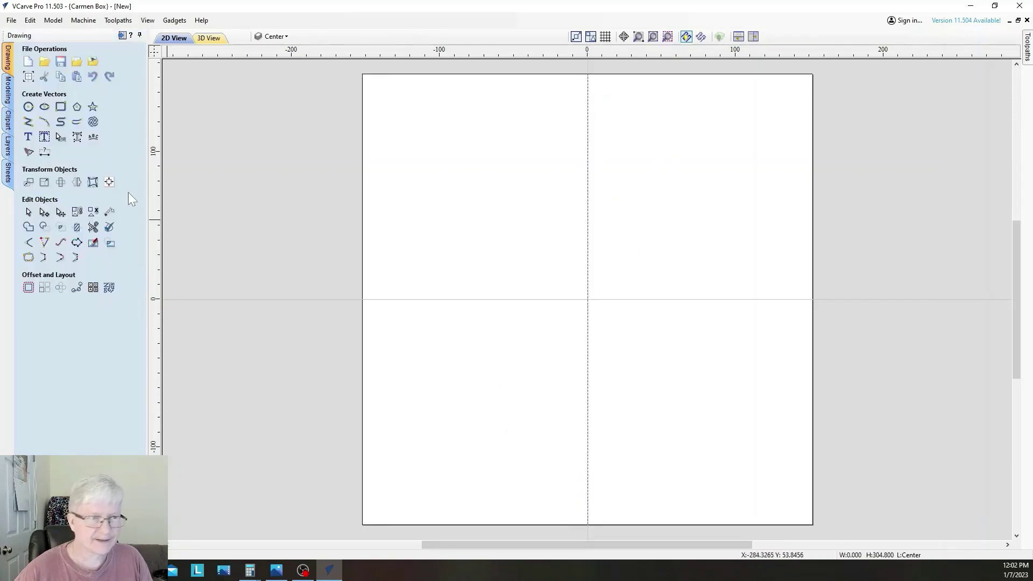
Draw a horizontal centre line across the sheet between the midpoints of its two side edges, and clear the selection.
{"action": "left_click", "coordinate": [28, 122]}
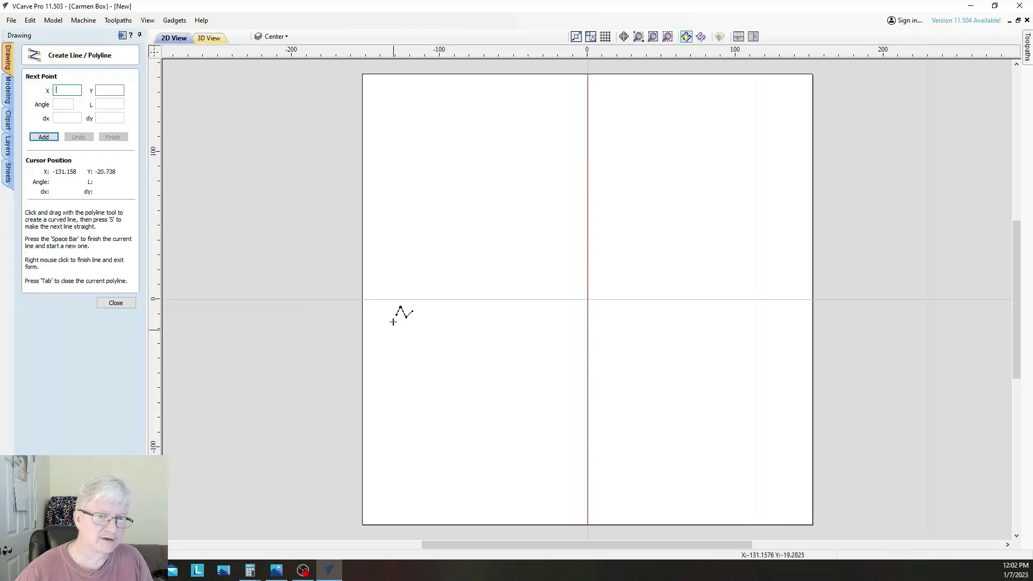
{"action": "left_click", "coordinate": [365, 300]}
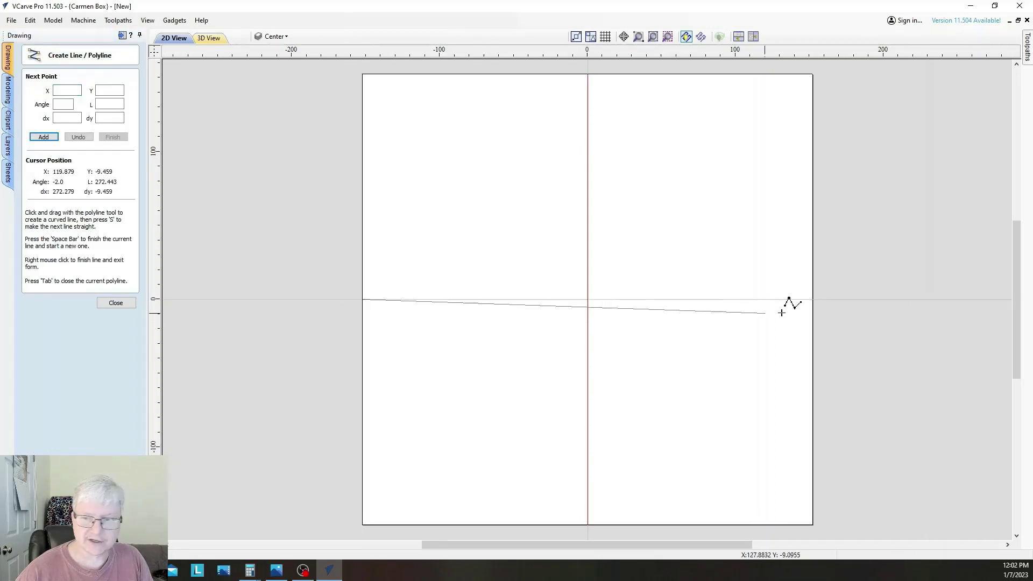
{"action": "left_click", "coordinate": [811, 299]}
{"action": "right_click", "coordinate": [841, 286]}
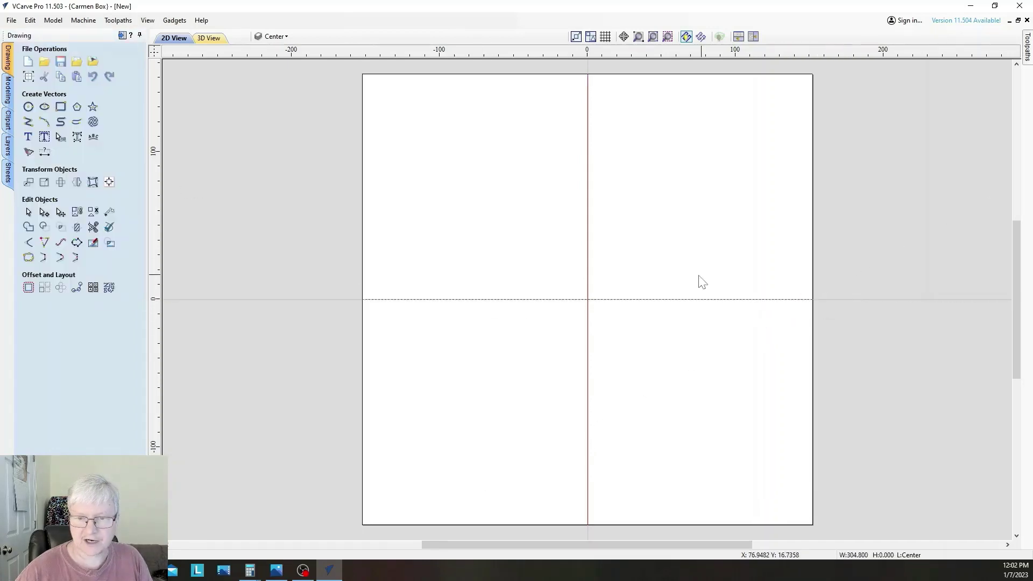
{"action": "left_click", "coordinate": [307, 237]}
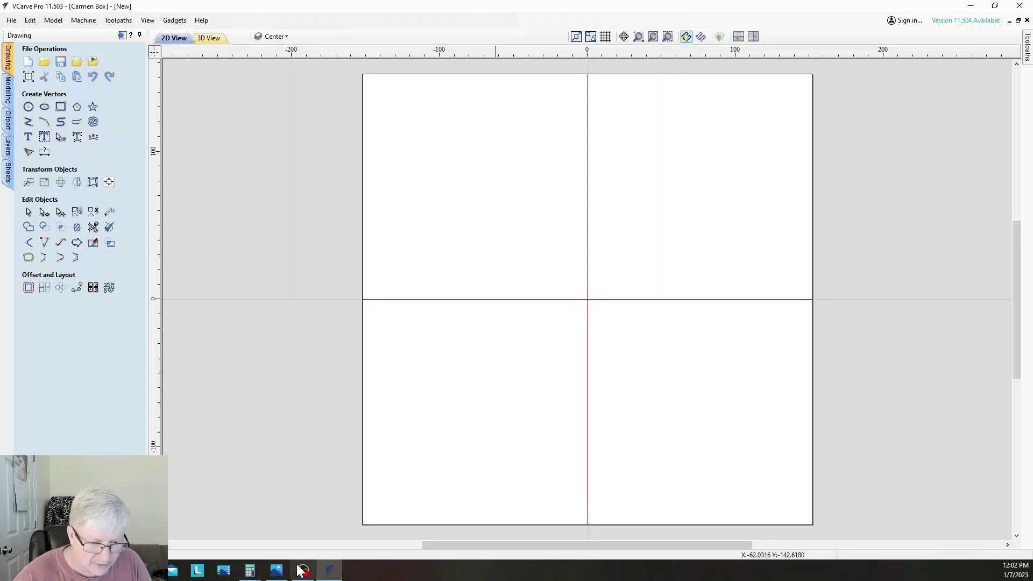
Consult the speaker's dimension drawing in the PDF datasheet, return to VCarve Pro and make Layout the active layer.
{"action": "left_click", "coordinate": [328, 571]}
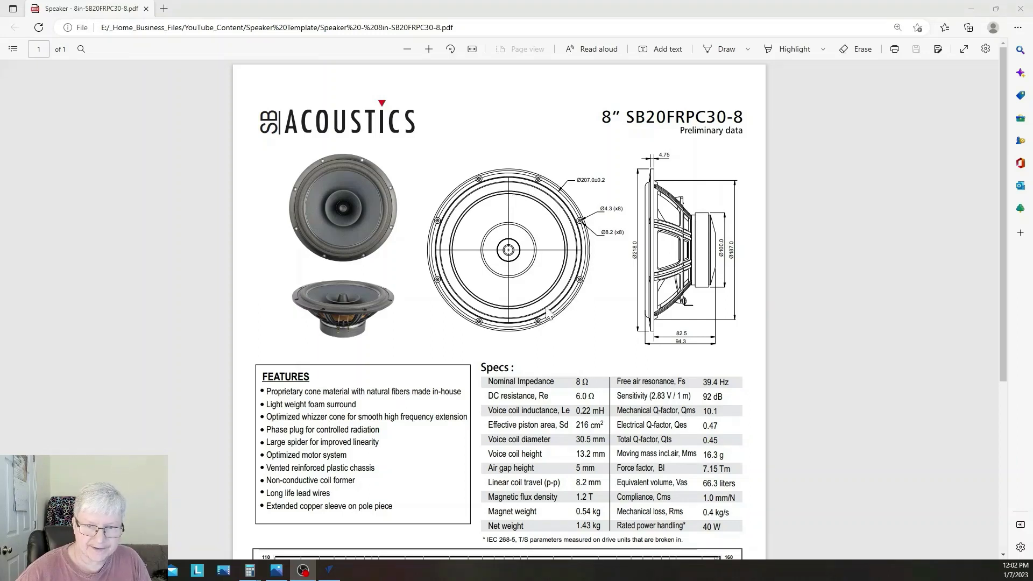
{"action": "left_click", "coordinate": [328, 569]}
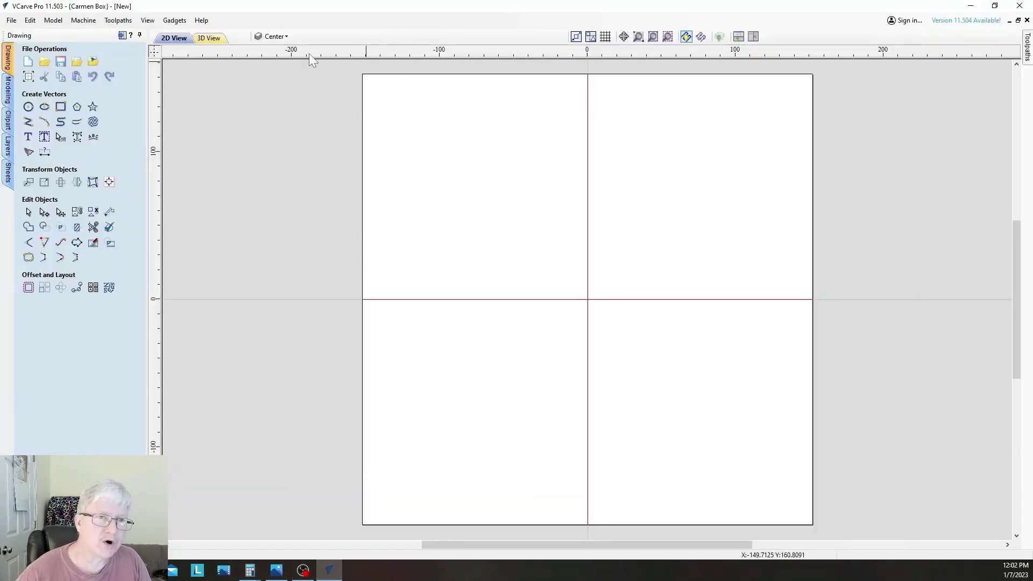
{"action": "left_click", "coordinate": [287, 37]}
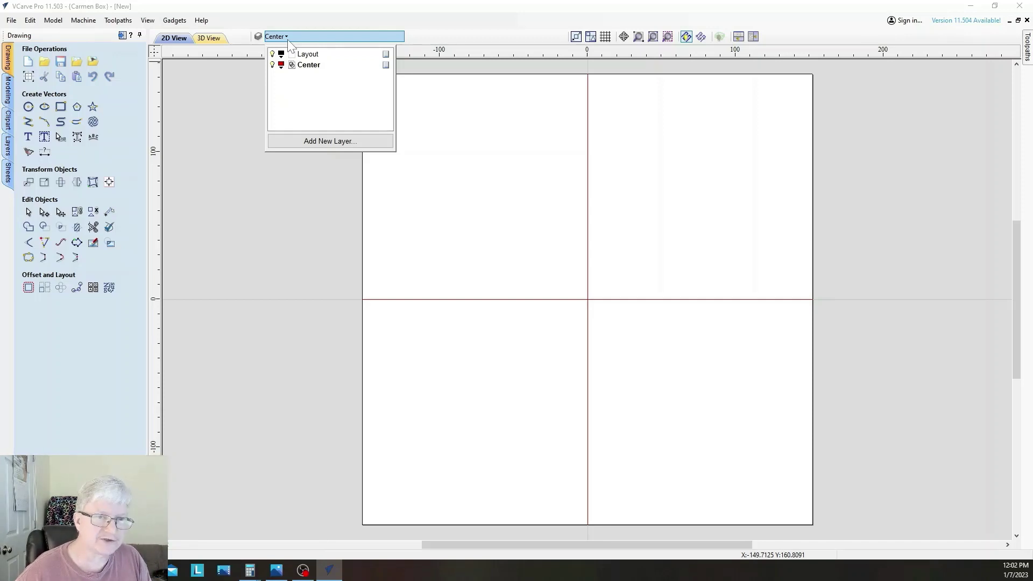
{"action": "right_click", "coordinate": [316, 54]}
{"action": "left_click", "coordinate": [339, 62]}
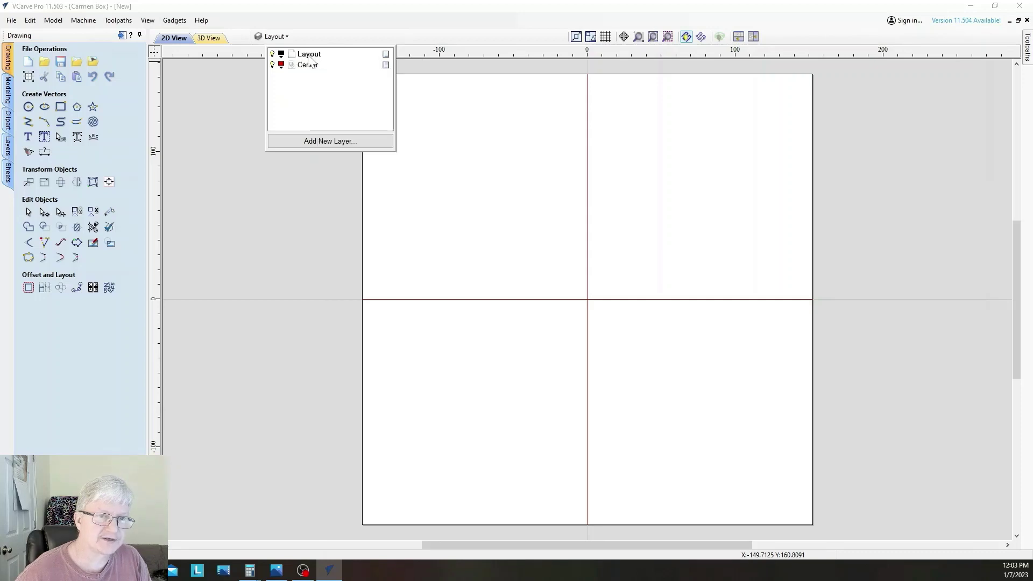
{"action": "left_click", "coordinate": [471, 164]}
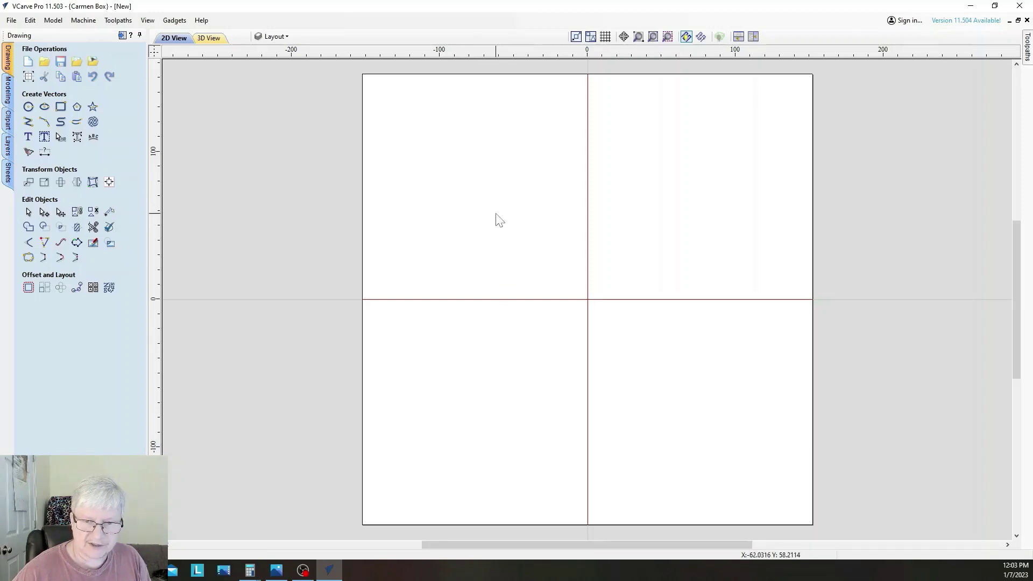
Try enclosing-window selections on the horizontal and vertical centre lines, clearing the selection each time.
{"action": "left_click_drag", "start_coordinate": [495, 213], "coordinate": [506, 263]}
{"action": "left_click_drag", "start_coordinate": [485, 187], "coordinate": [624, 351]}
{"action": "left_click_drag", "start_coordinate": [486, 219], "coordinate": [545, 273]}
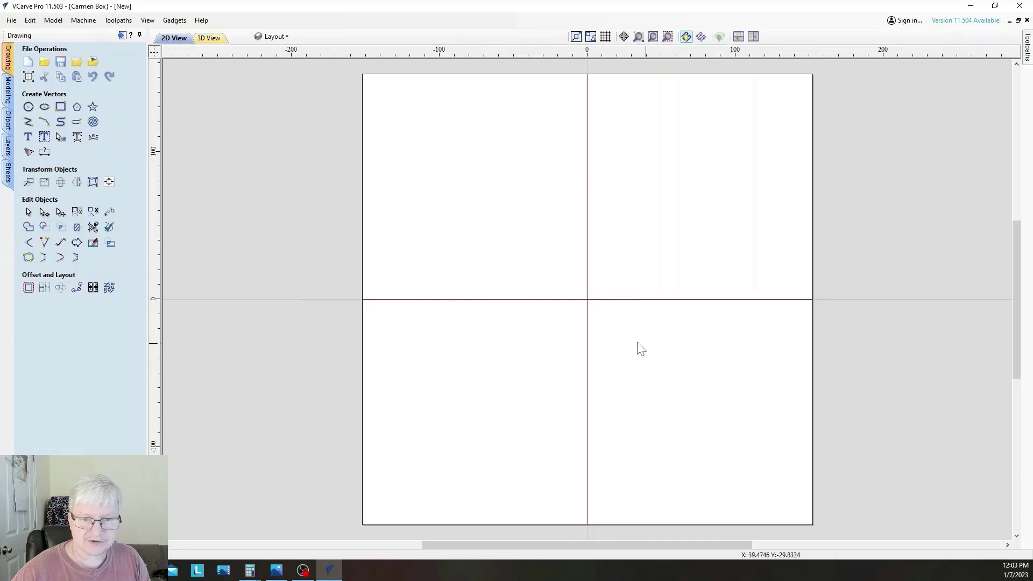
{"action": "left_click_drag", "start_coordinate": [509, 226], "coordinate": [731, 331]}
{"action": "left_click_drag", "start_coordinate": [326, 251], "coordinate": [850, 347]}
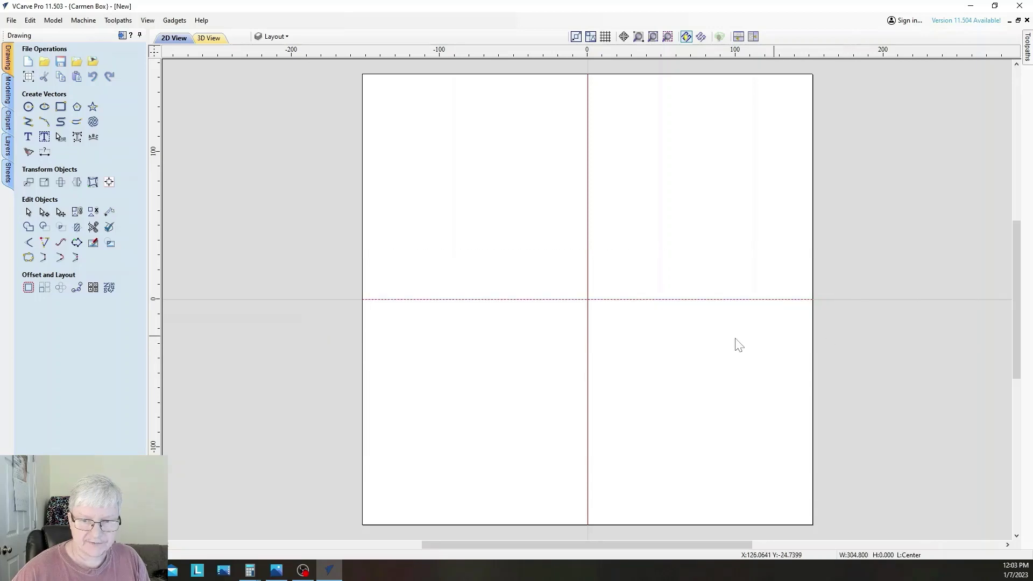
{"action": "left_click", "coordinate": [693, 353]}
{"action": "left_click_drag", "start_coordinate": [563, 66], "coordinate": [604, 538]}
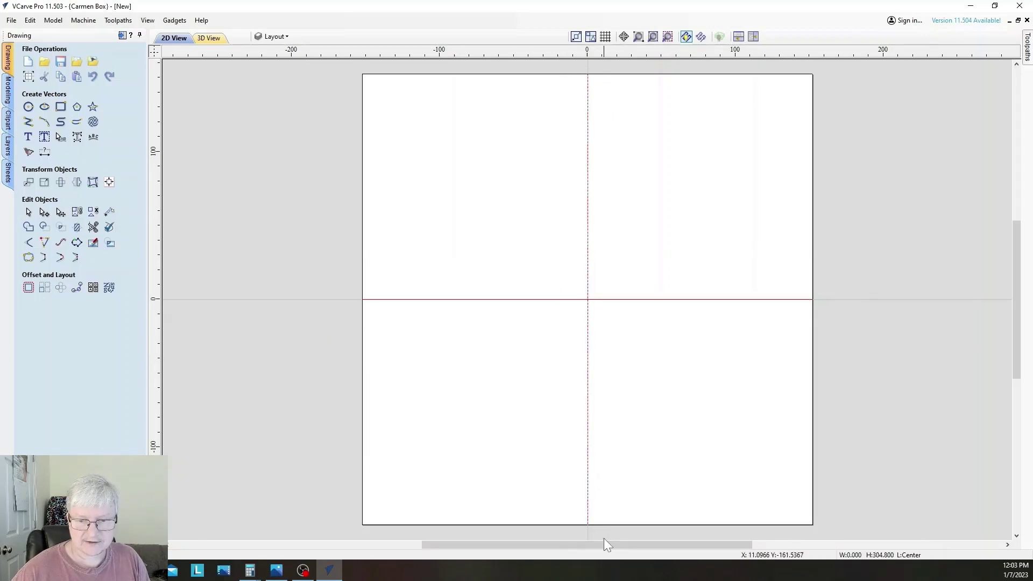
{"action": "left_click", "coordinate": [634, 446]}
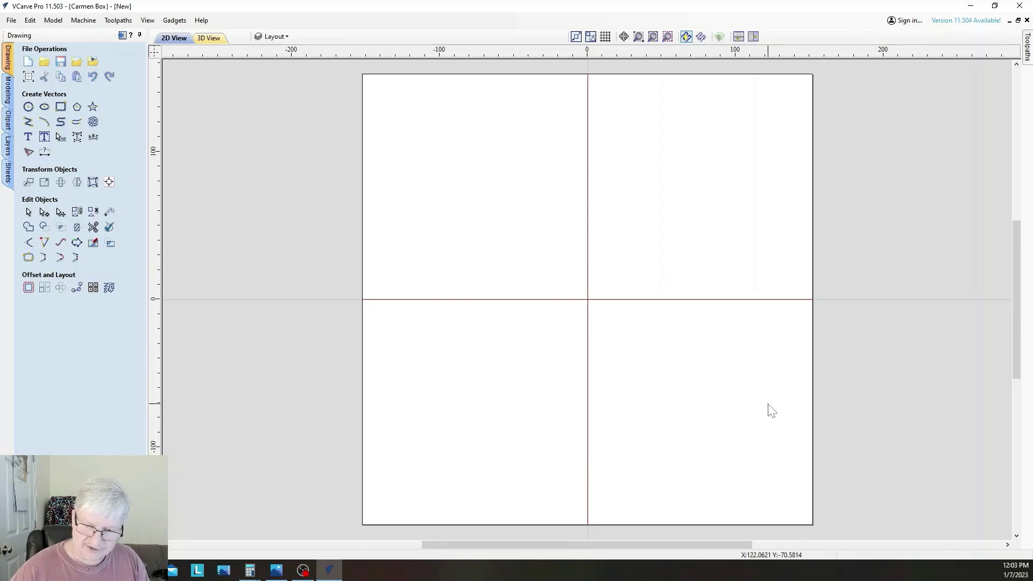
Try crossing-window selections that only touch both centre lines, and clear the selection.
{"action": "left_click_drag", "start_coordinate": [768, 405], "coordinate": [573, 364]}
{"action": "left_click_drag", "start_coordinate": [674, 349], "coordinate": [581, 296]}
{"action": "left_click", "coordinate": [658, 379]}
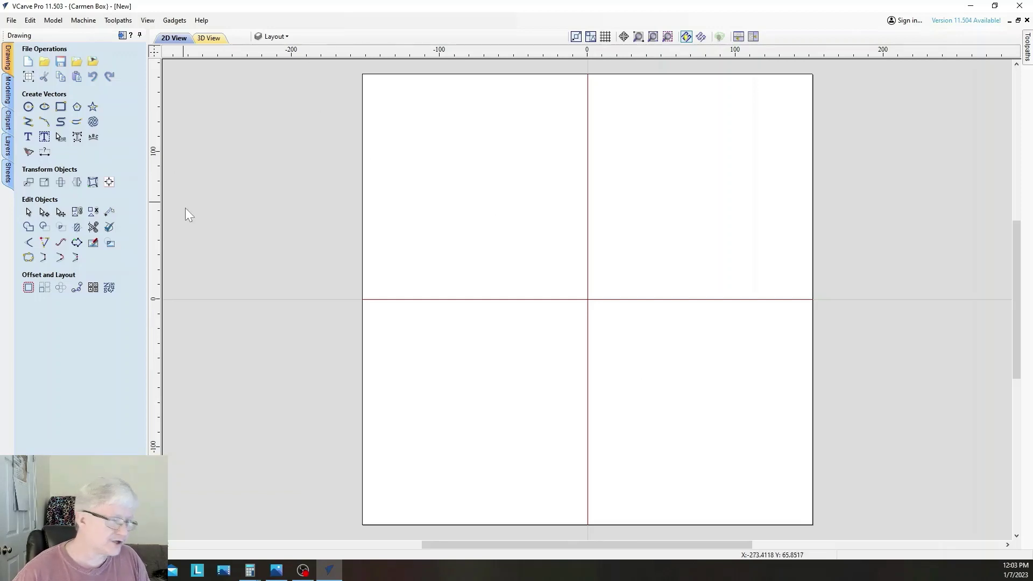
{"action": "left_click_drag", "start_coordinate": [657, 344], "coordinate": [537, 254]}
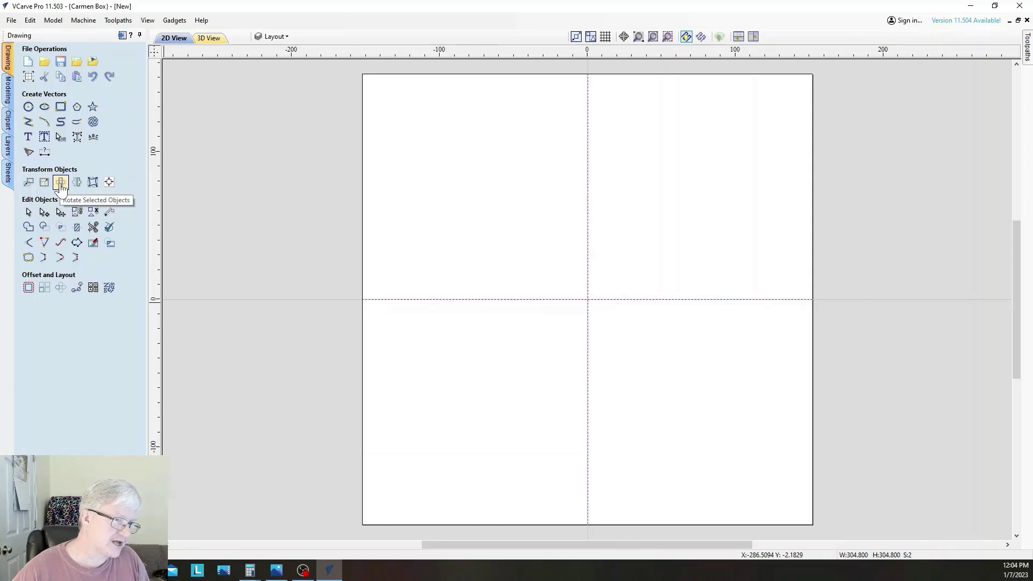
{"action": "left_click", "coordinate": [714, 371]}
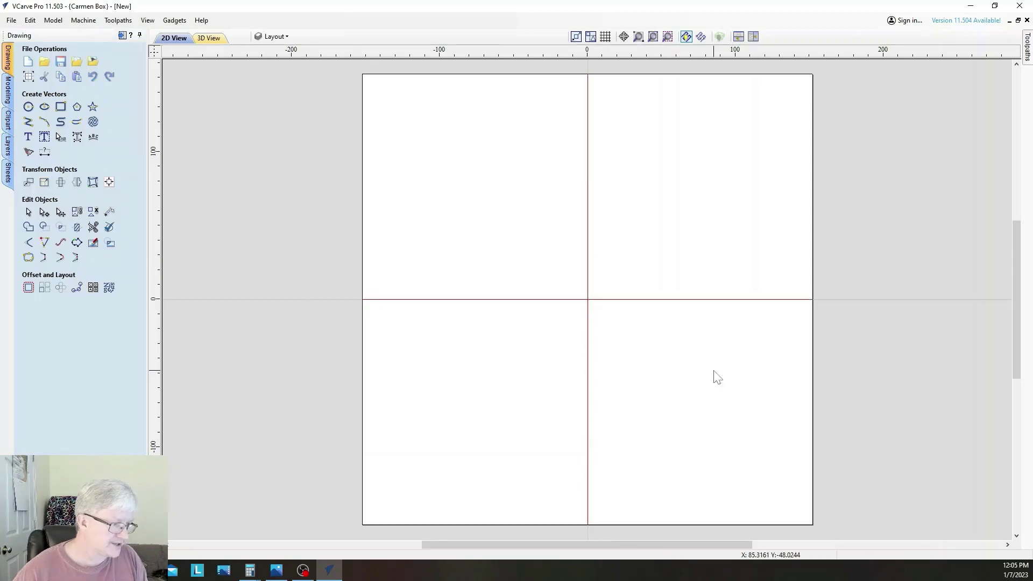
{"action": "left_click", "coordinate": [288, 37]}
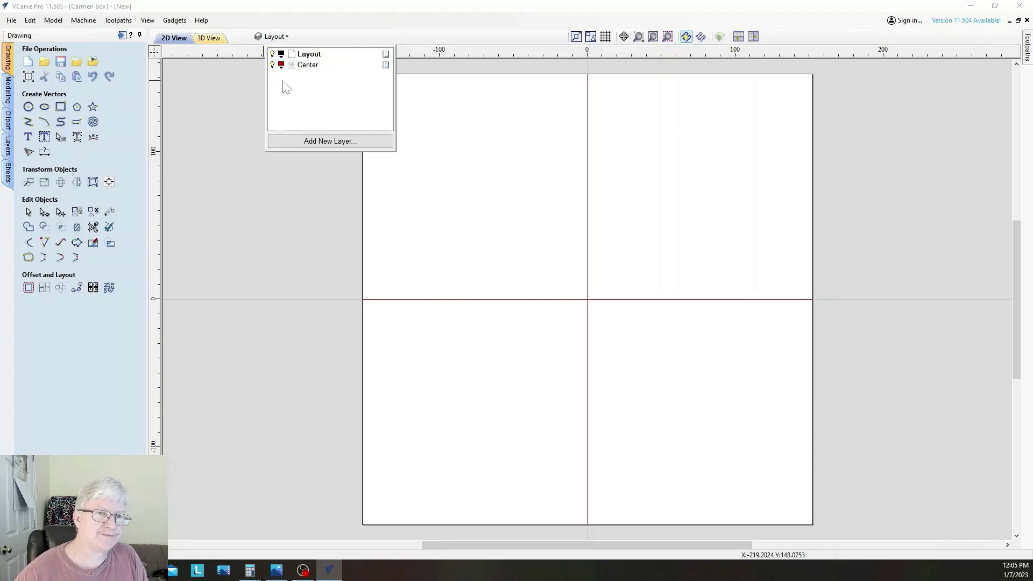
{"action": "left_click", "coordinate": [233, 136]}
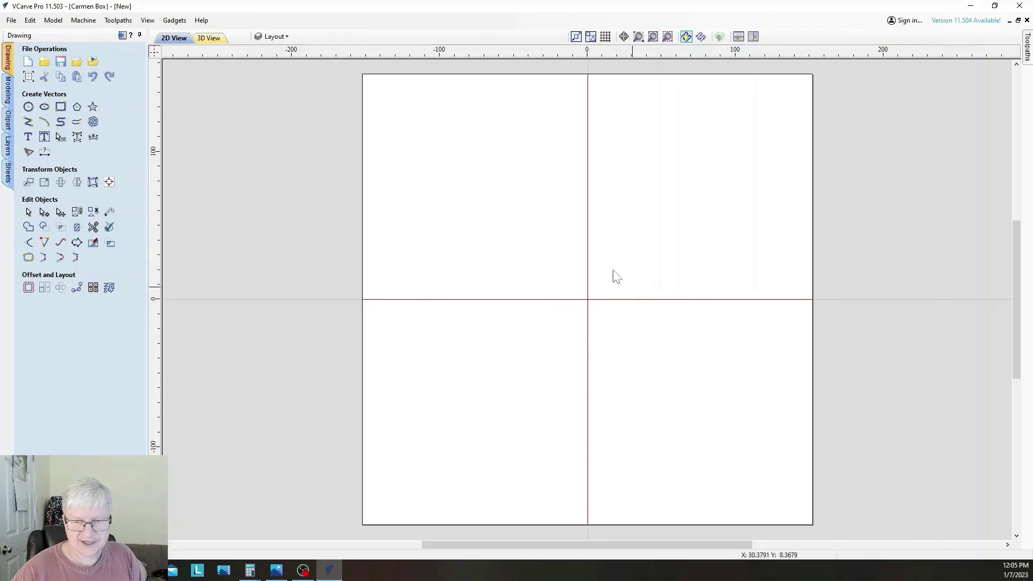
{"action": "left_click_drag", "start_coordinate": [656, 370], "coordinate": [802, 371]}
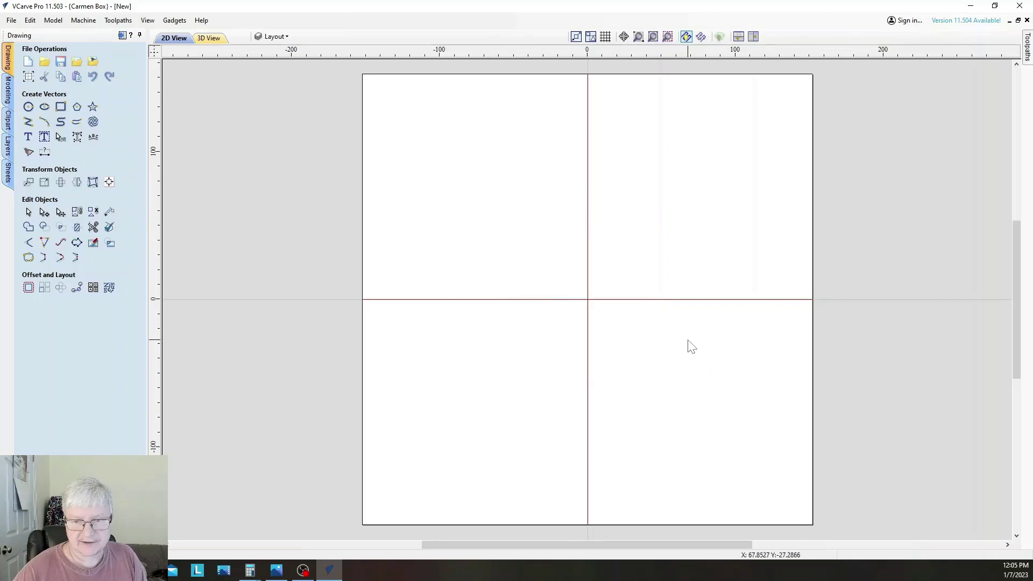
Copy both centre lines to the Layout layer and hide the Center layer.
{"action": "left_click_drag", "start_coordinate": [687, 340], "coordinate": [527, 264]}
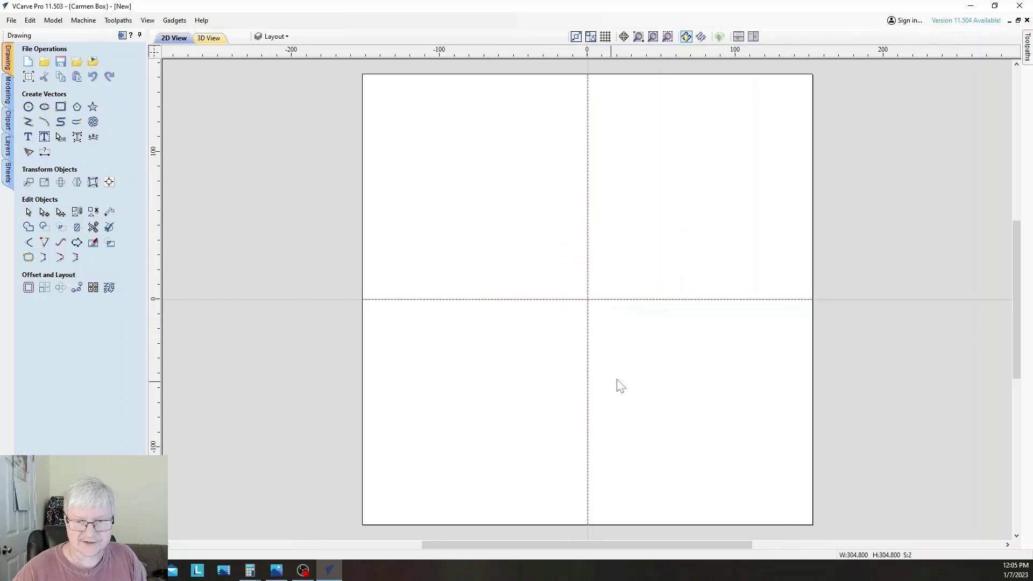
{"action": "right_click", "coordinate": [635, 300]}
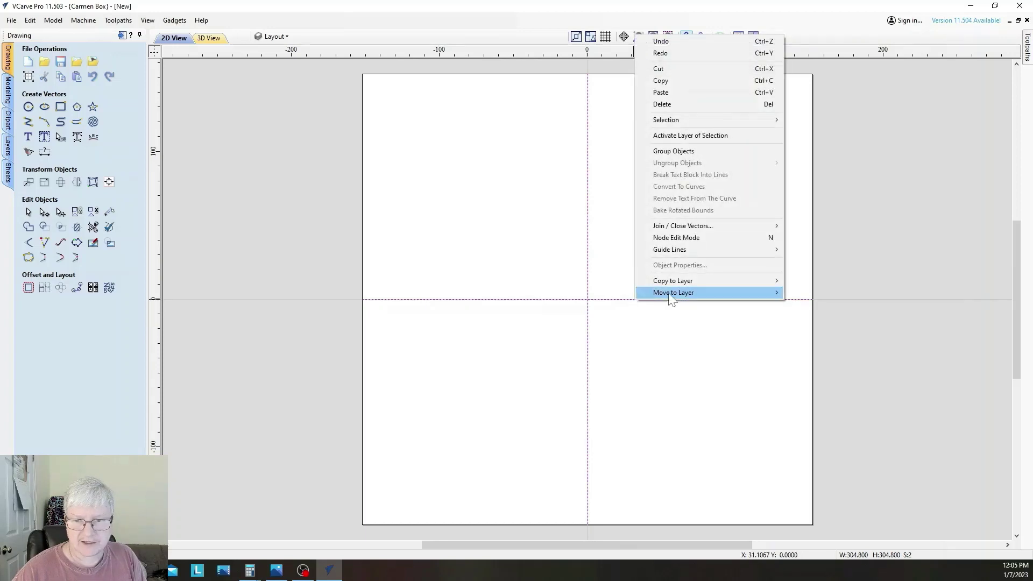
{"action": "mouse_move", "coordinate": [670, 296]}
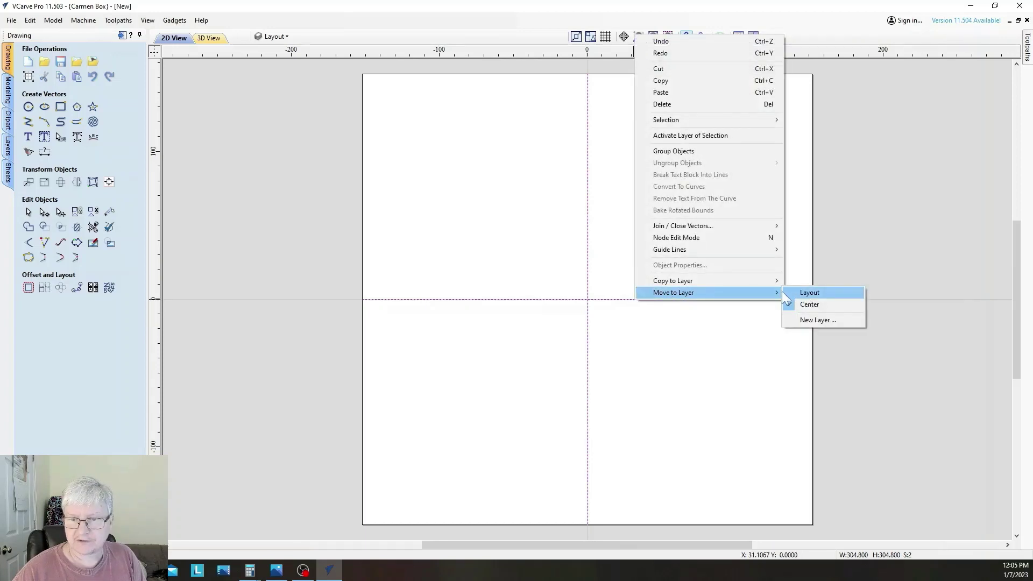
{"action": "mouse_move", "coordinate": [705, 281]}
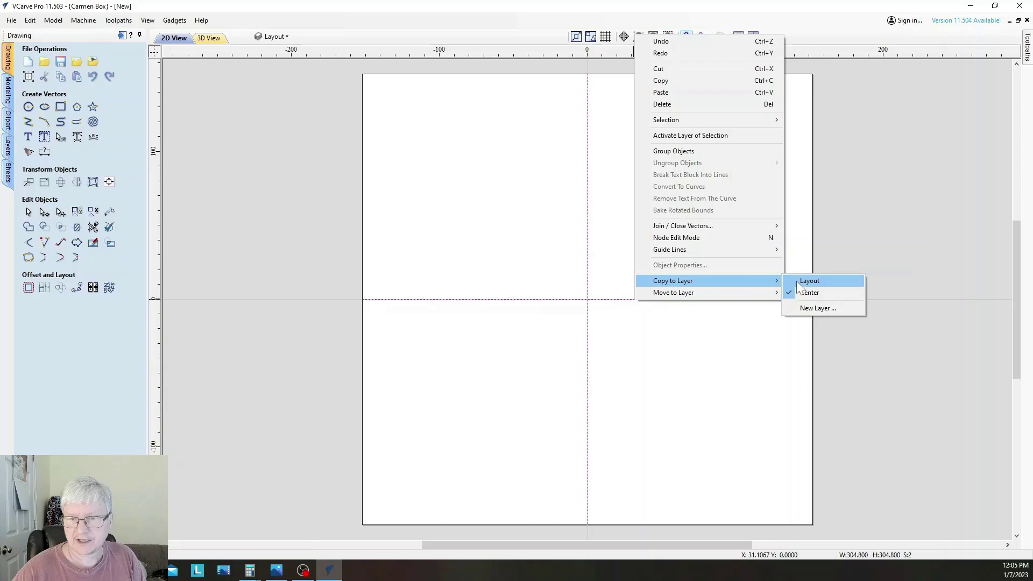
{"action": "left_click", "coordinate": [802, 281]}
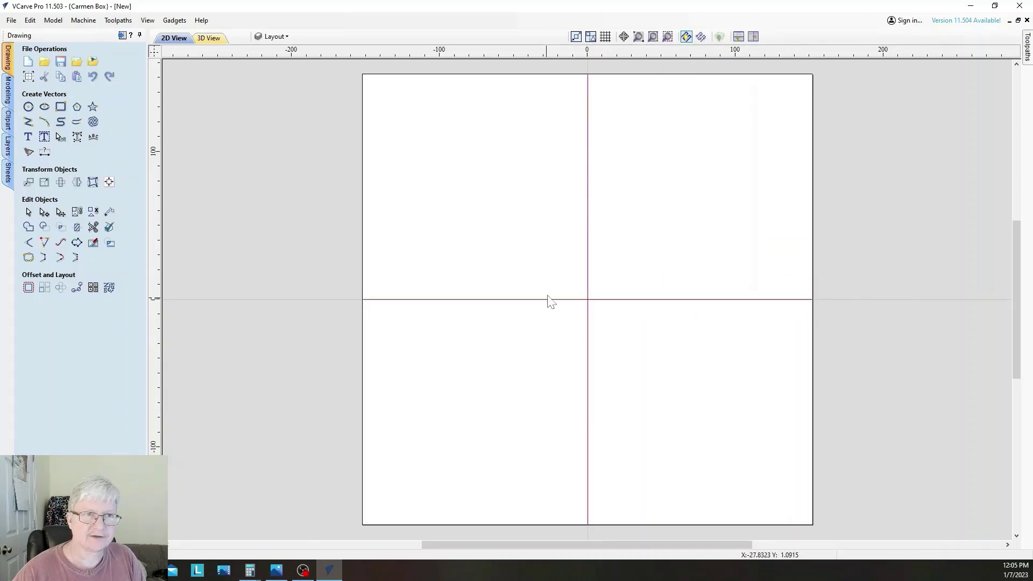
{"action": "left_click", "coordinate": [275, 39]}
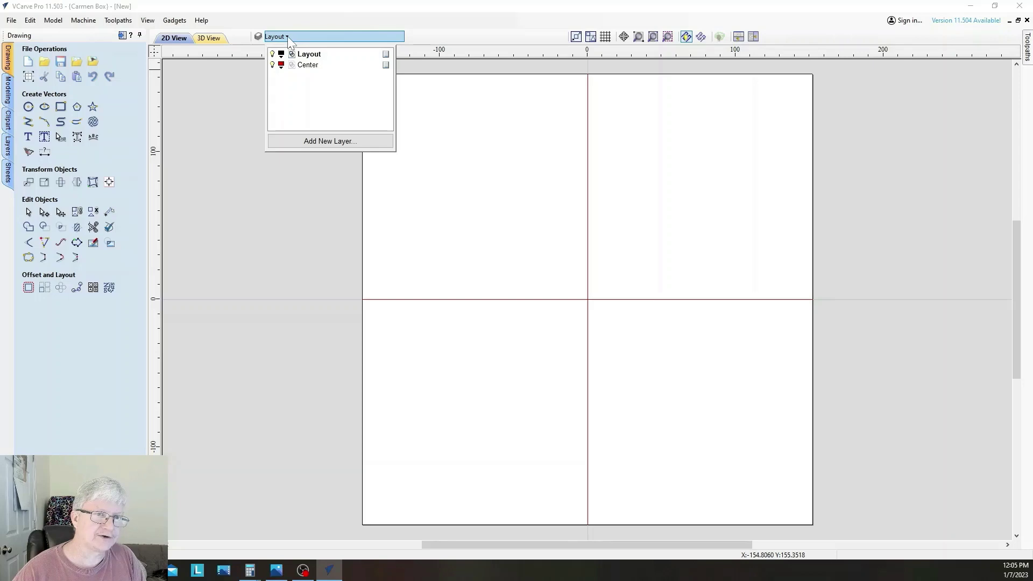
{"action": "left_click", "coordinate": [272, 65]}
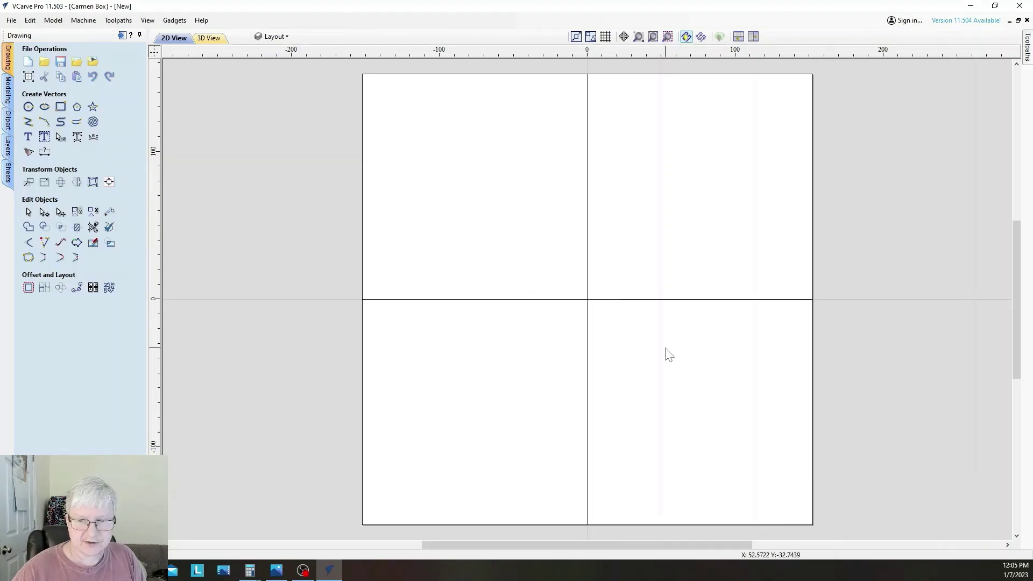
Rotate the two copied lines on Layout by 45 degrees relative about their common centre, and show the Center layer again.
{"action": "left_click_drag", "start_coordinate": [666, 349], "coordinate": [490, 247]}
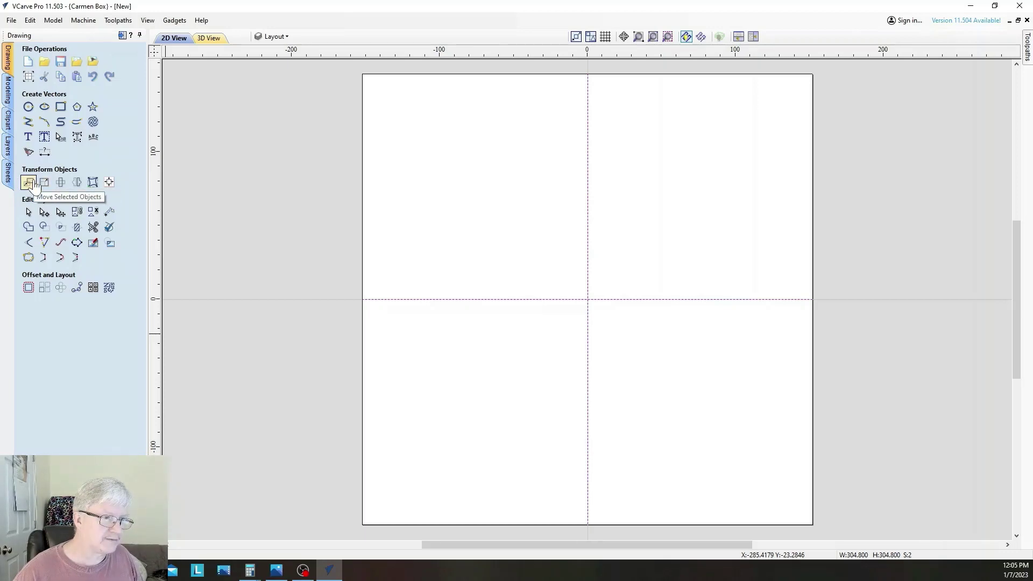
{"action": "left_click", "coordinate": [61, 182]}
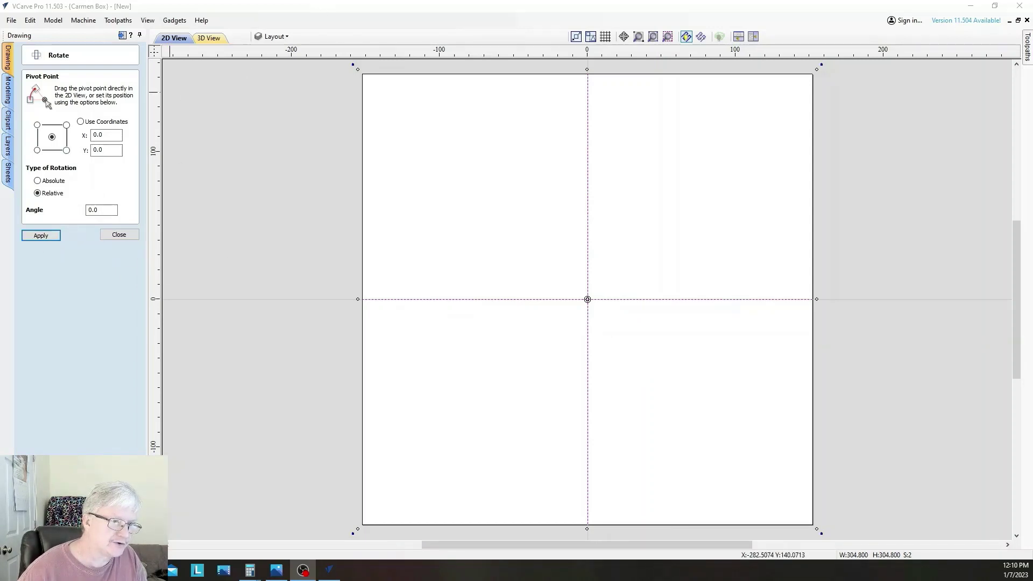
{"action": "left_click", "coordinate": [101, 210]}
{"action": "type", "text": "45"}
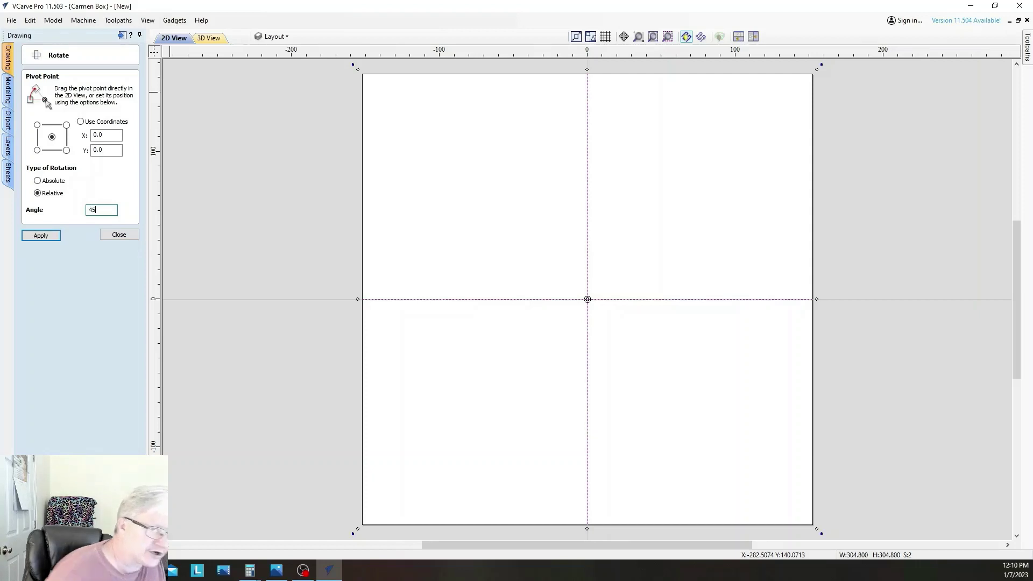
{"action": "left_click", "coordinate": [39, 236]}
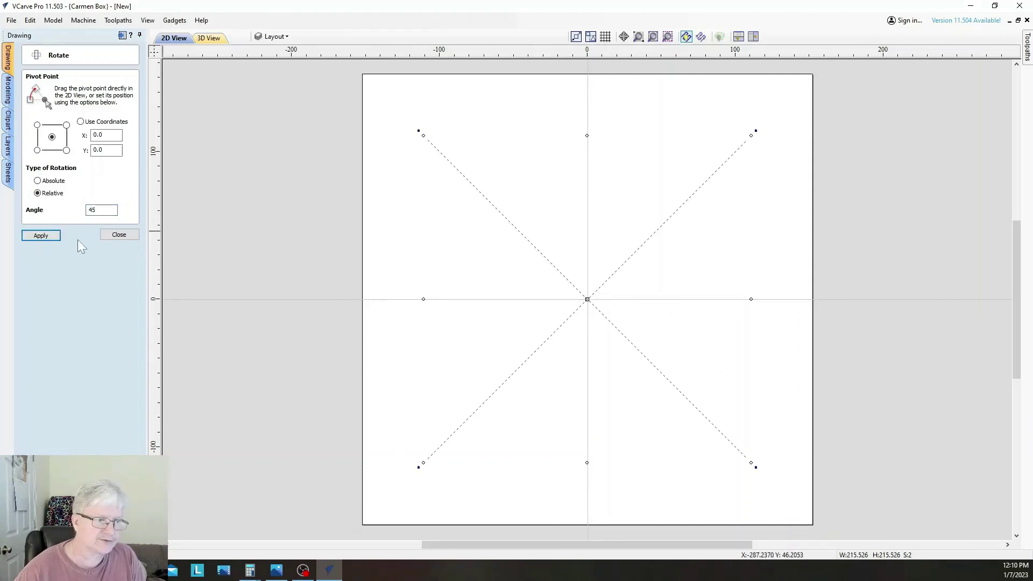
{"action": "left_click", "coordinate": [120, 235]}
{"action": "left_click", "coordinate": [501, 251]}
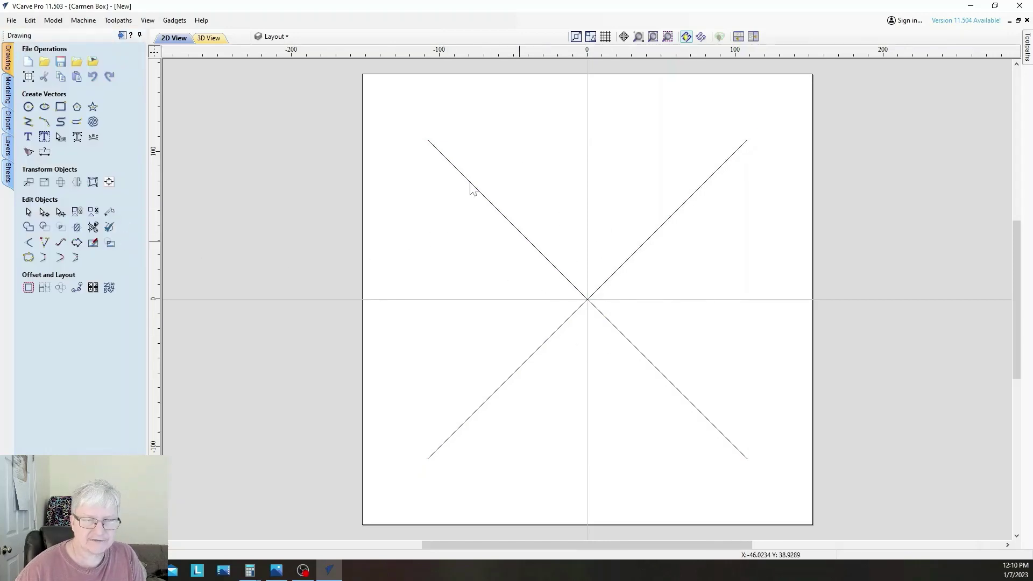
{"action": "left_click", "coordinate": [293, 39]}
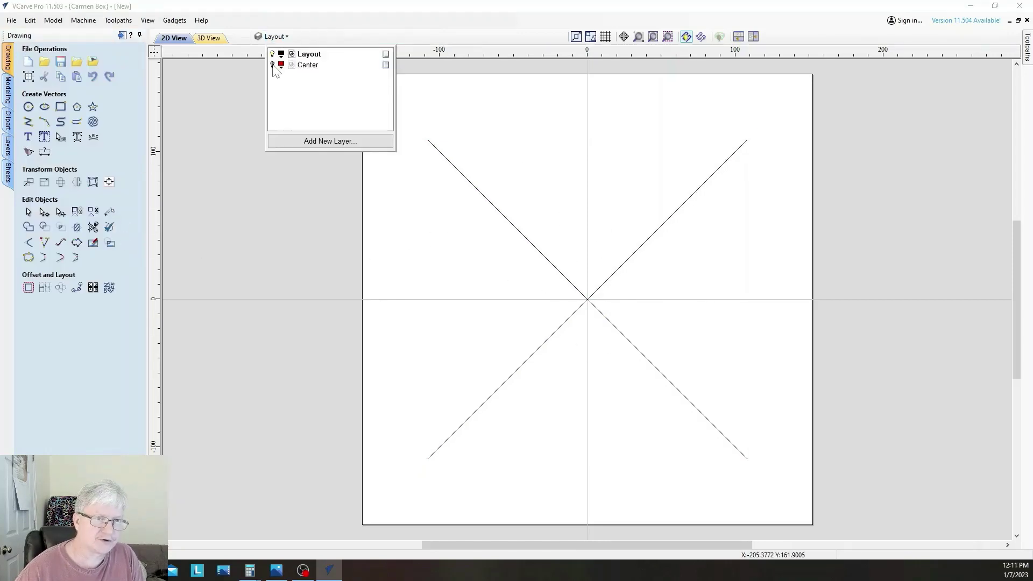
{"action": "left_click", "coordinate": [273, 64]}
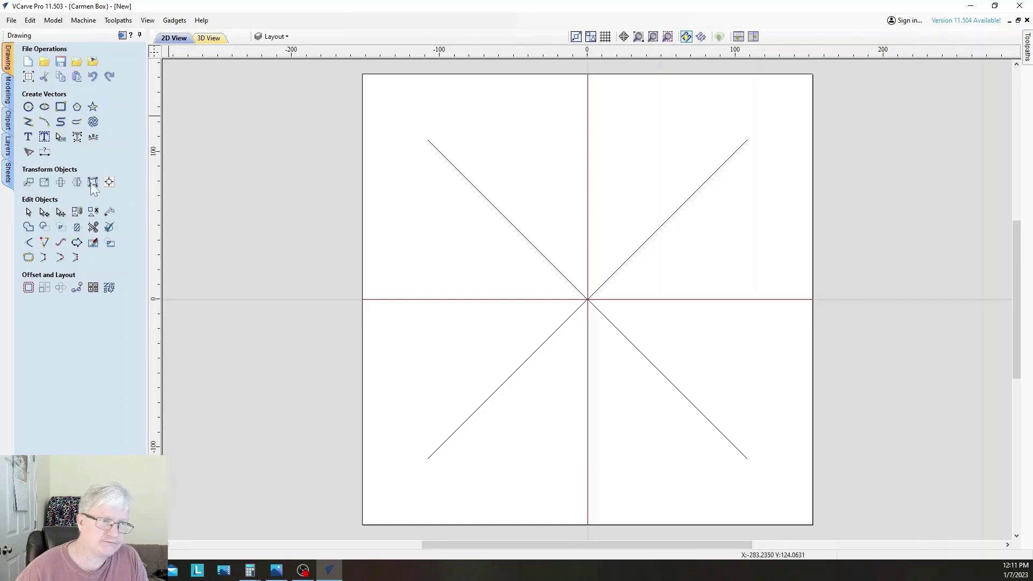
Draw a 188 mm diameter circle centred at X 0, Y 0, consulting the speaker's PDF datasheet for the cutout size.
{"action": "left_click", "coordinate": [28, 107]}
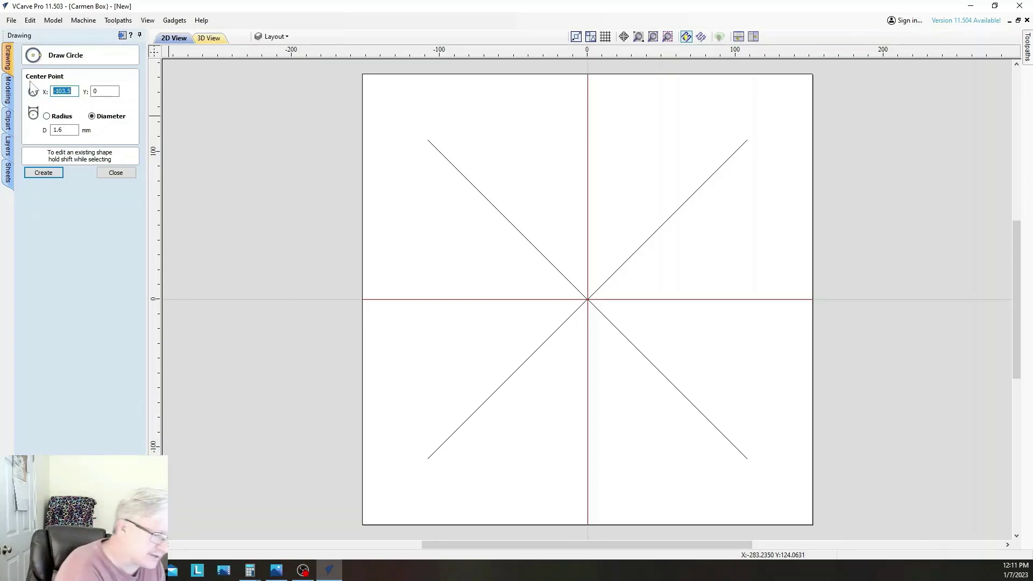
{"action": "type", "text": "0"}
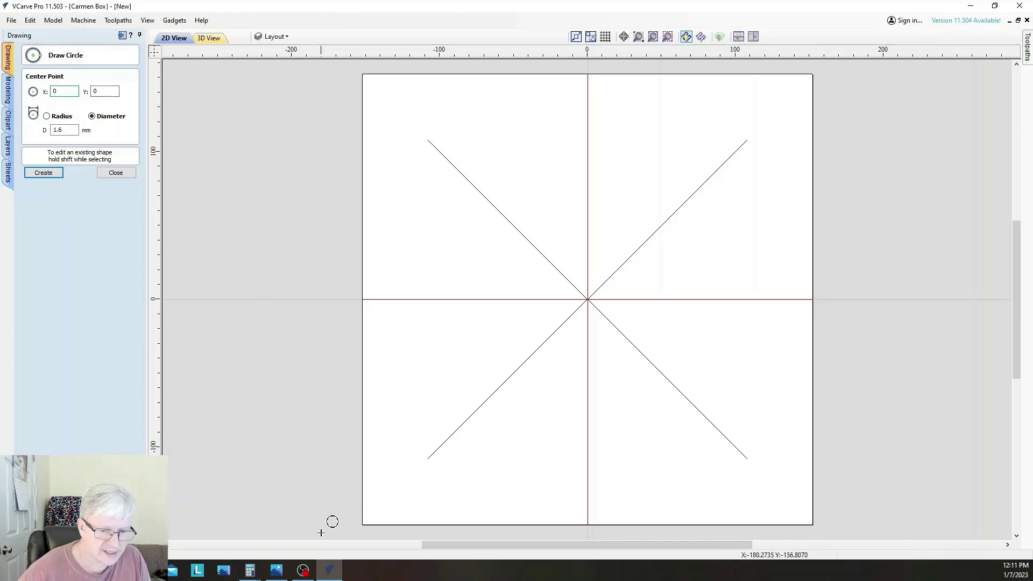
{"action": "left_click", "coordinate": [330, 571]}
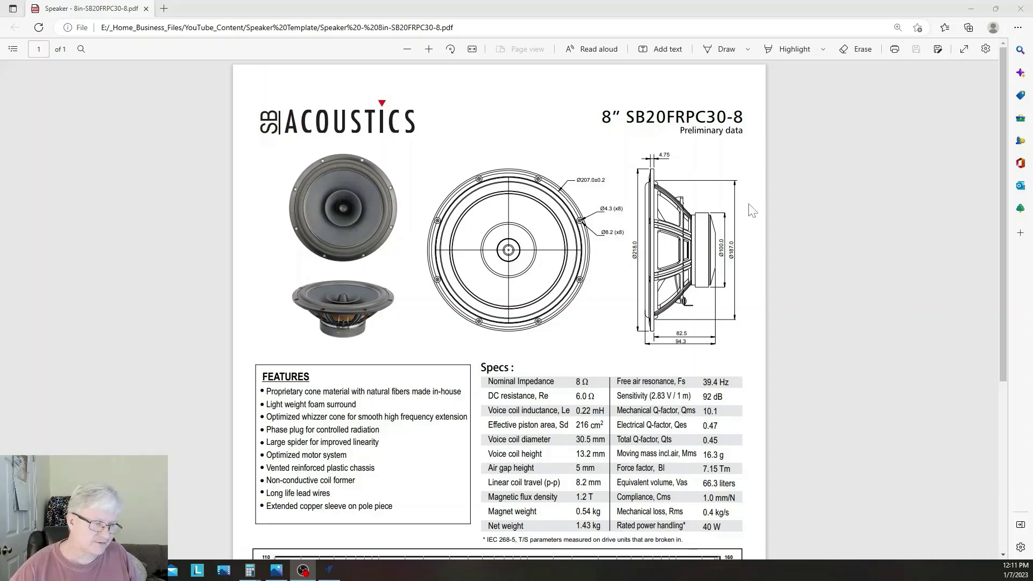
{"action": "left_click", "coordinate": [331, 573]}
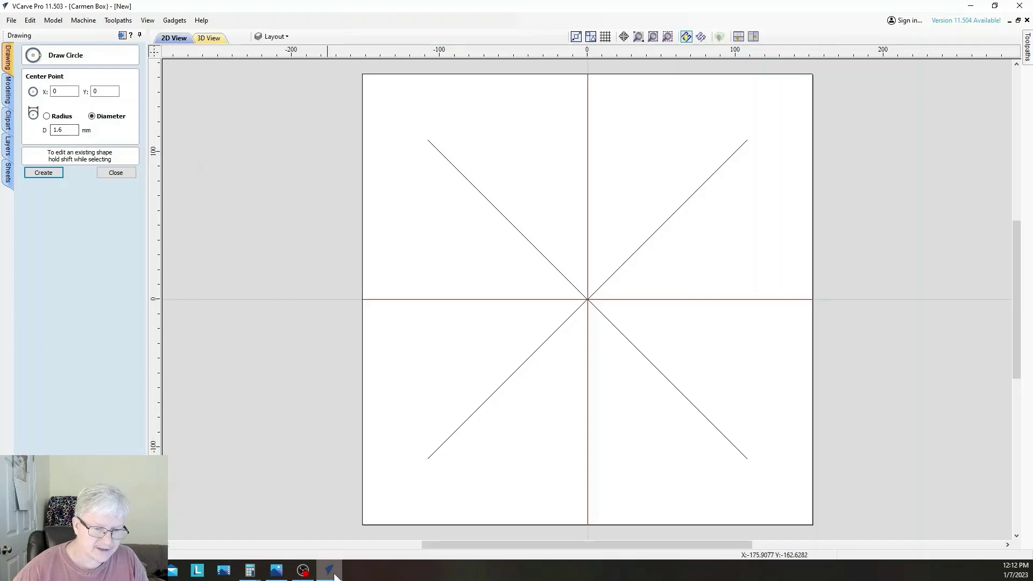
{"action": "key", "text": "alt+Tab"}
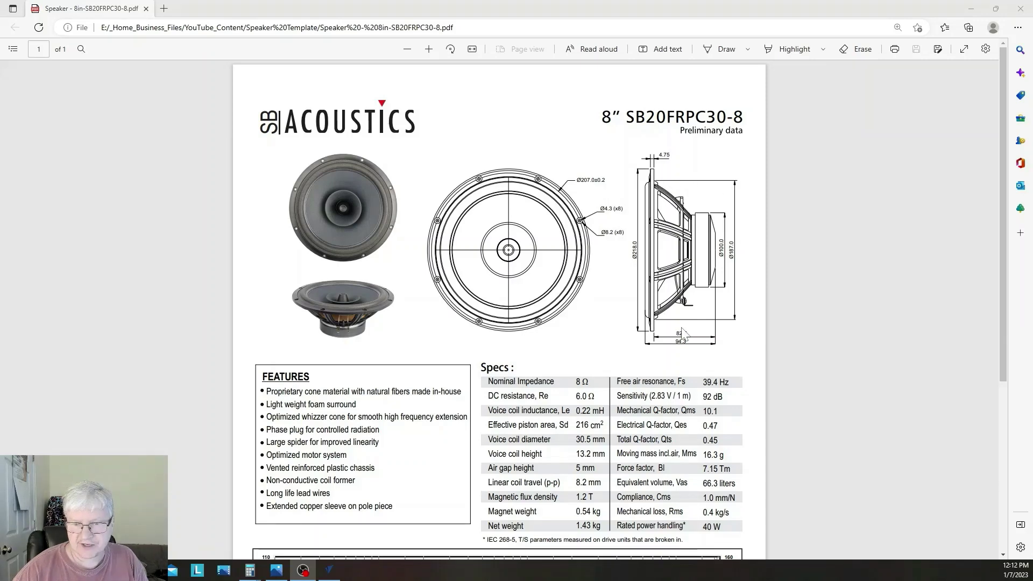
{"action": "left_click", "coordinate": [332, 566]}
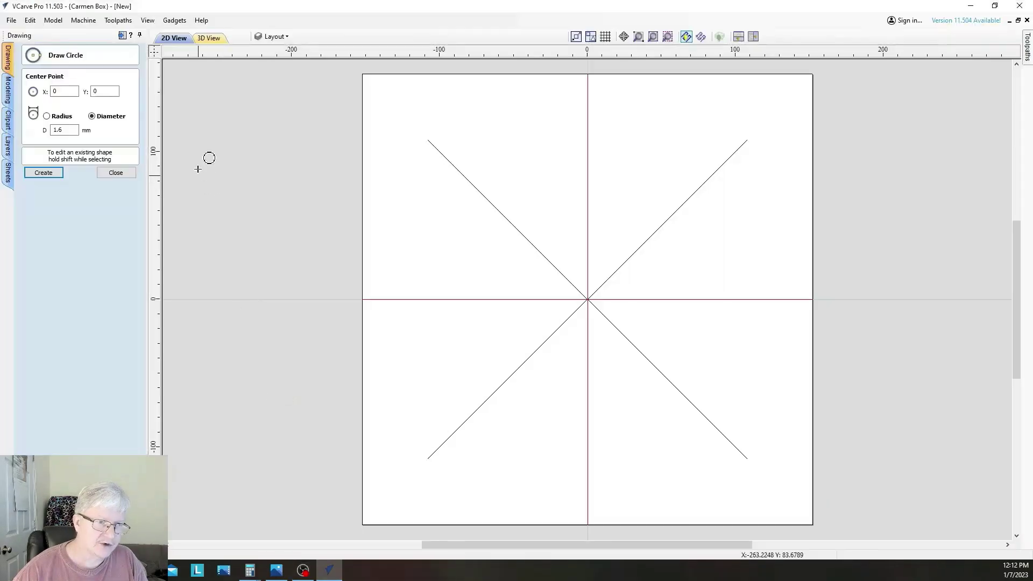
{"action": "double_click", "coordinate": [61, 130]}
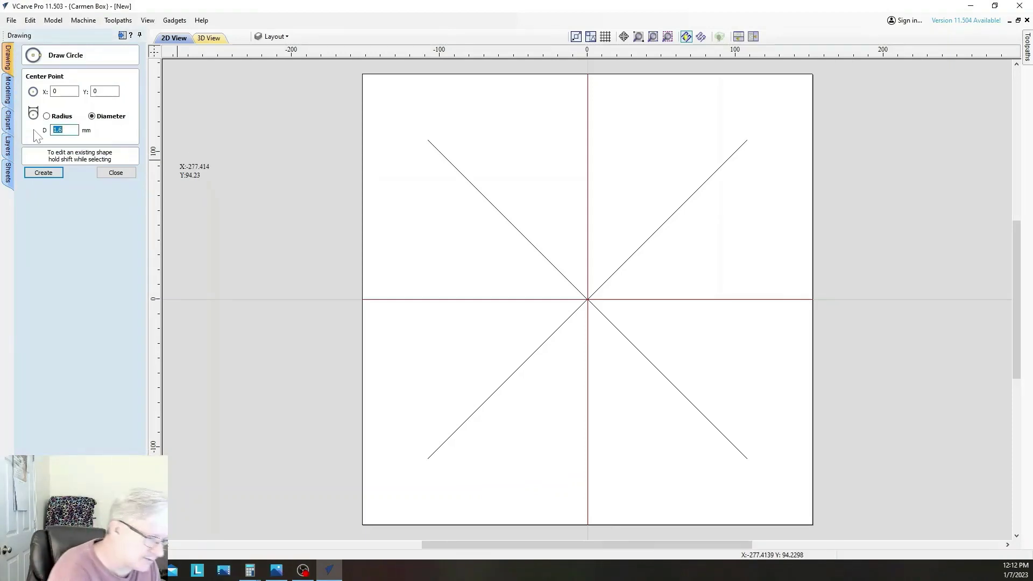
{"action": "type", "text": "188"}
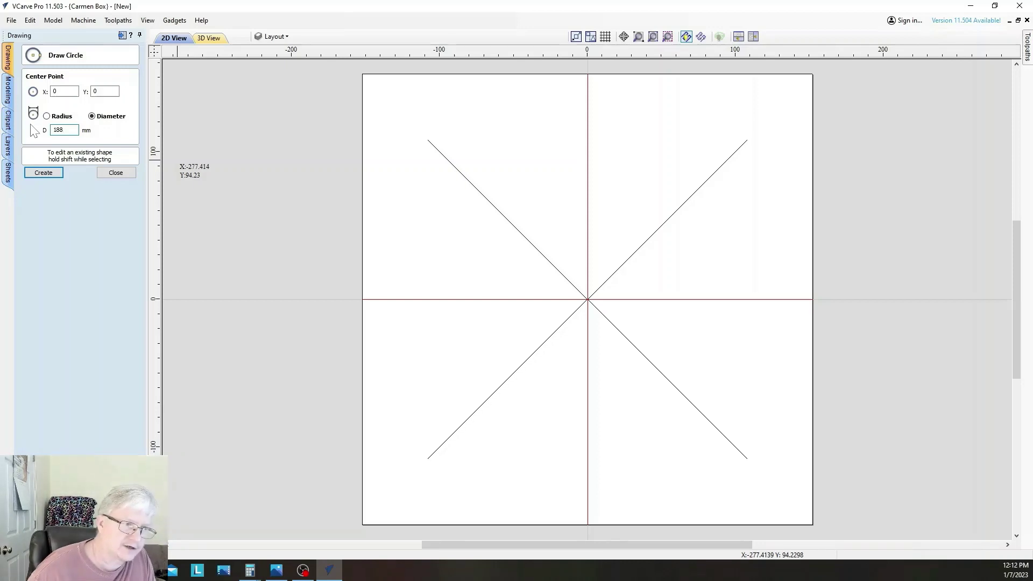
{"action": "left_click", "coordinate": [44, 173]}
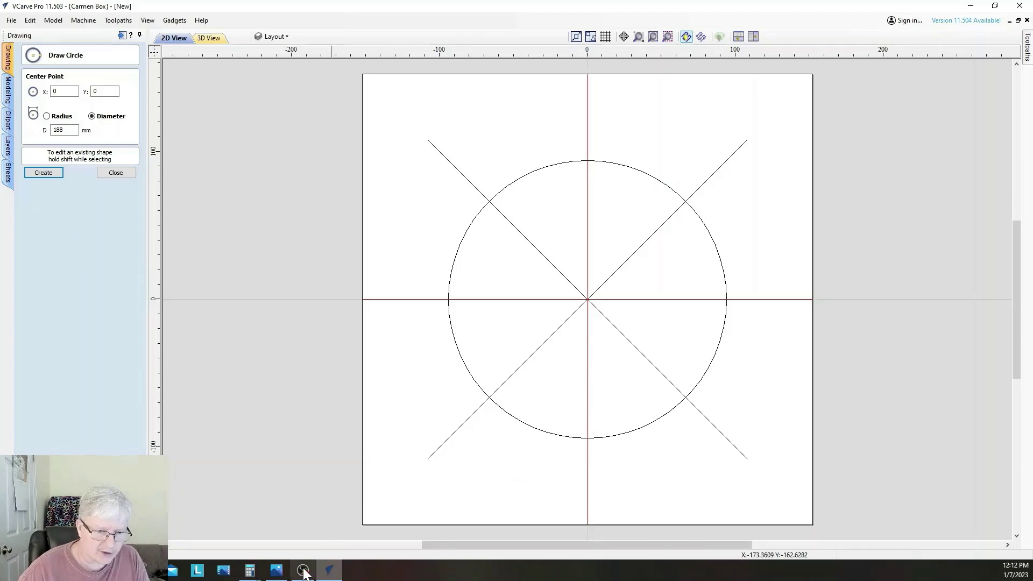
Check the bolt circle diameter in the speaker's datasheet and draw a concentric 207 mm diameter circle in VCarve Pro.
{"action": "left_click", "coordinate": [330, 571]}
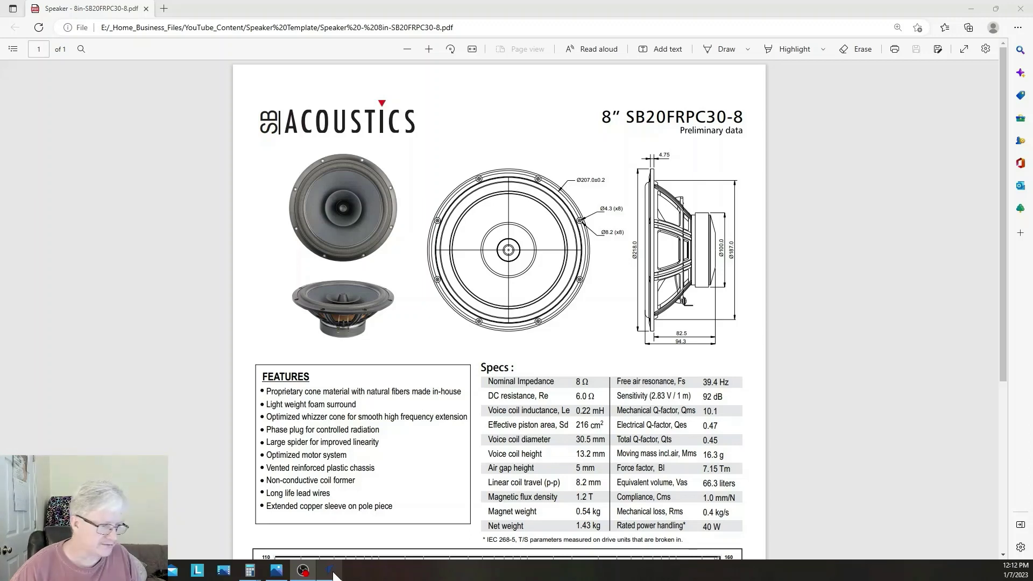
{"action": "left_click", "coordinate": [330, 570]}
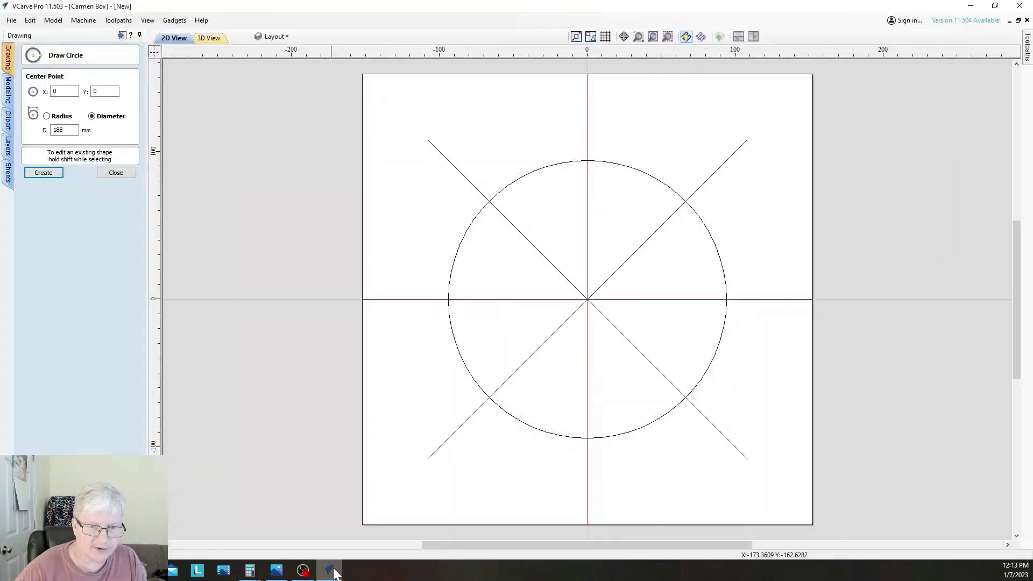
{"action": "left_click", "coordinate": [331, 571]}
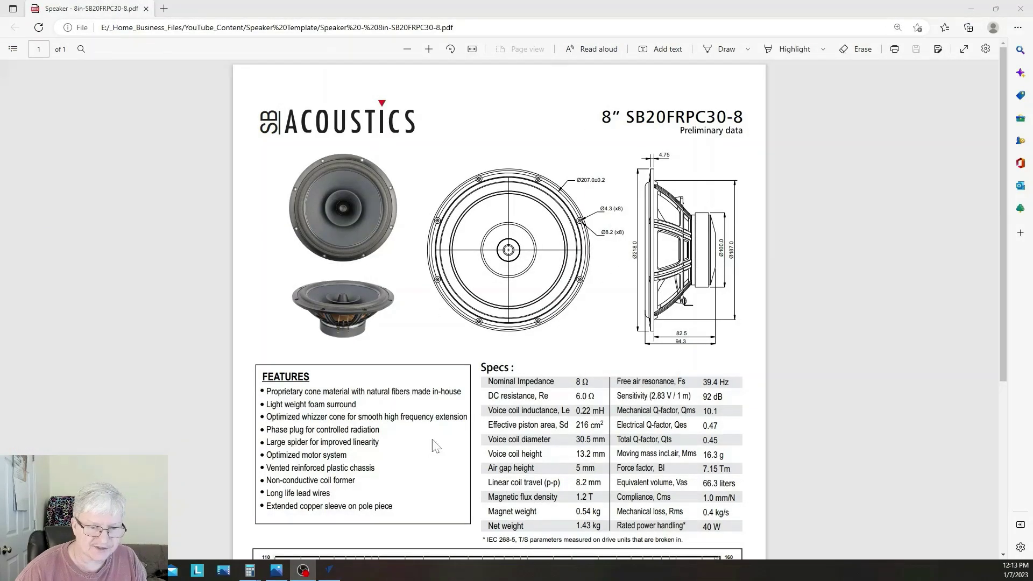
{"action": "left_click", "coordinate": [329, 571]}
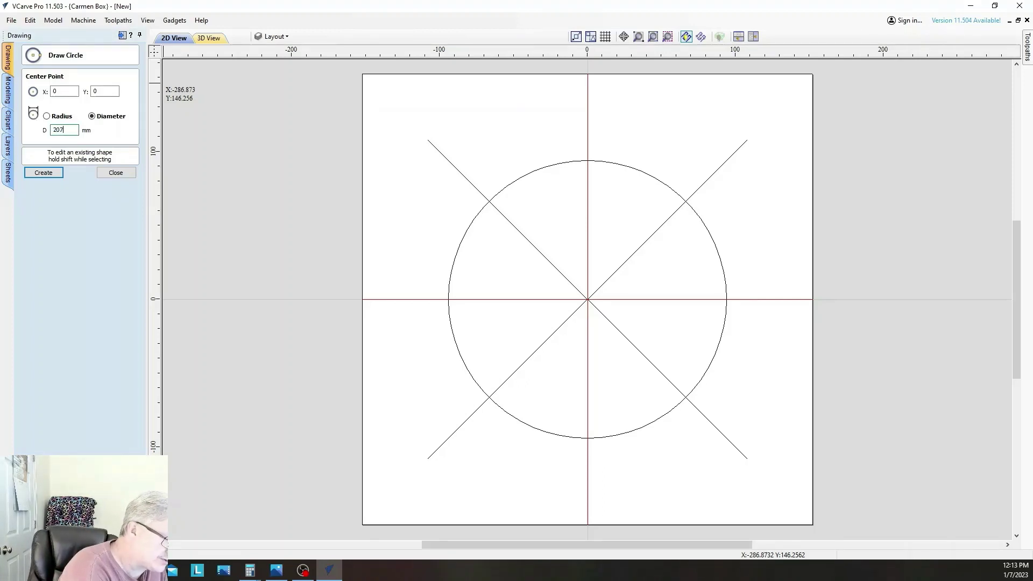
{"action": "key", "text": "Return"}
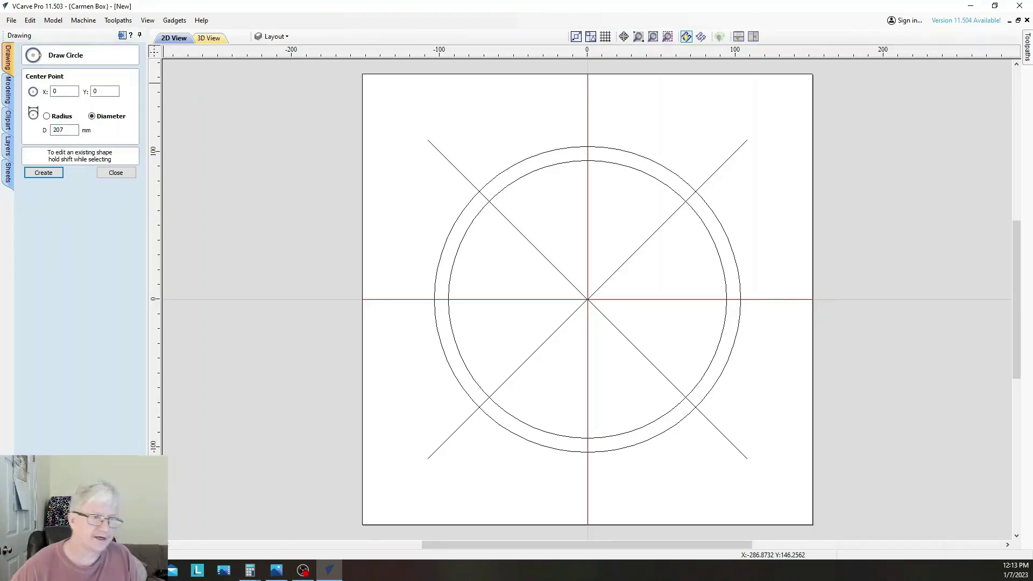
{"action": "left_click", "coordinate": [114, 173]}
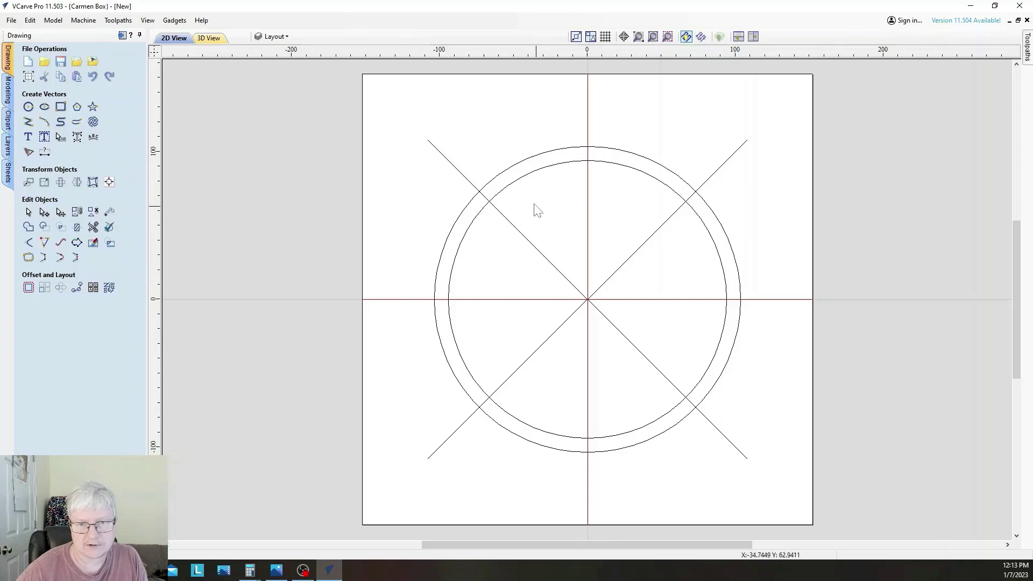
Move the 188 mm cutout circle to a new layer named Speaker Hole with a blue drawing colour.
{"action": "left_click", "coordinate": [520, 181]}
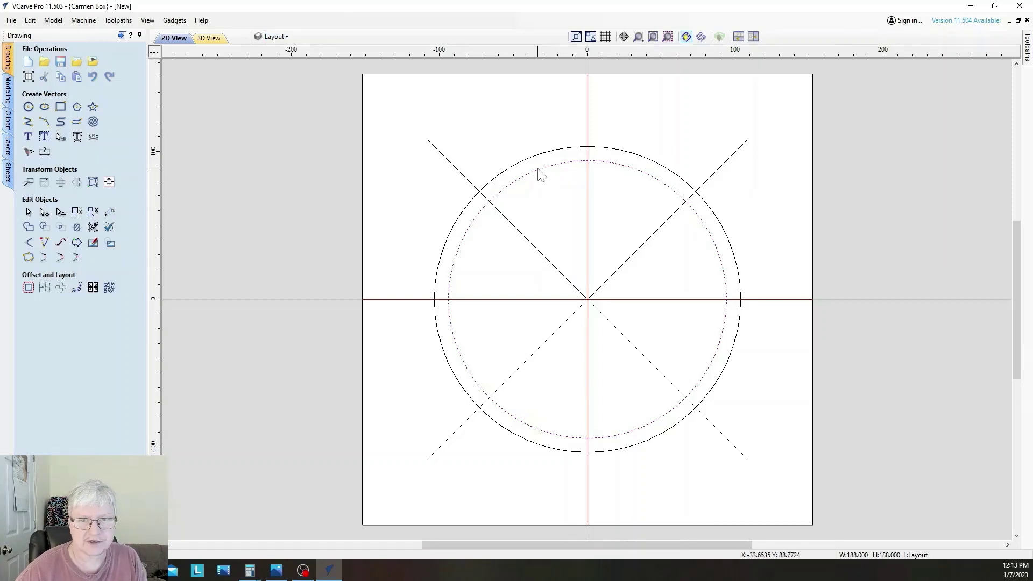
{"action": "right_click", "coordinate": [721, 362]}
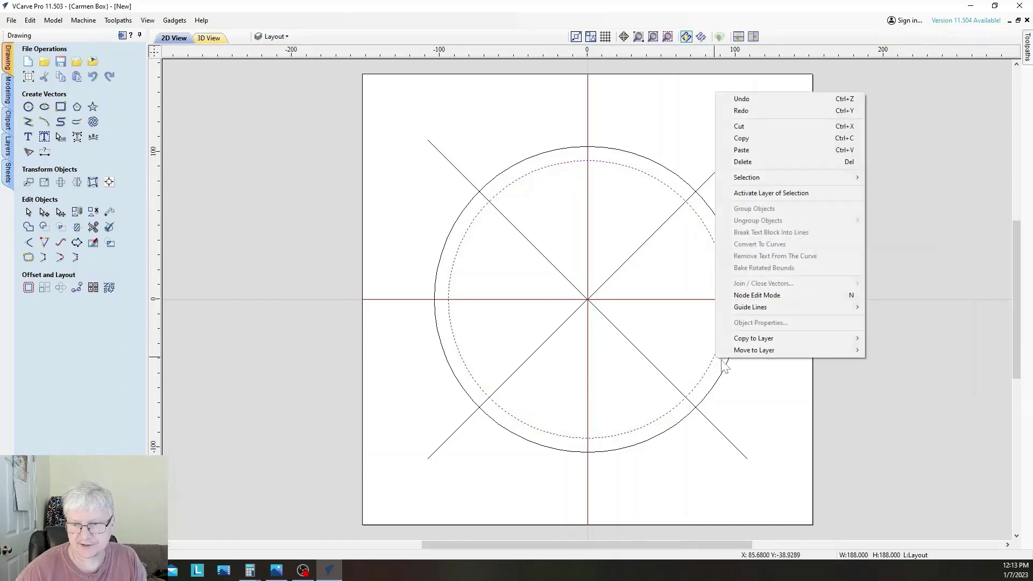
{"action": "mouse_move", "coordinate": [842, 356]}
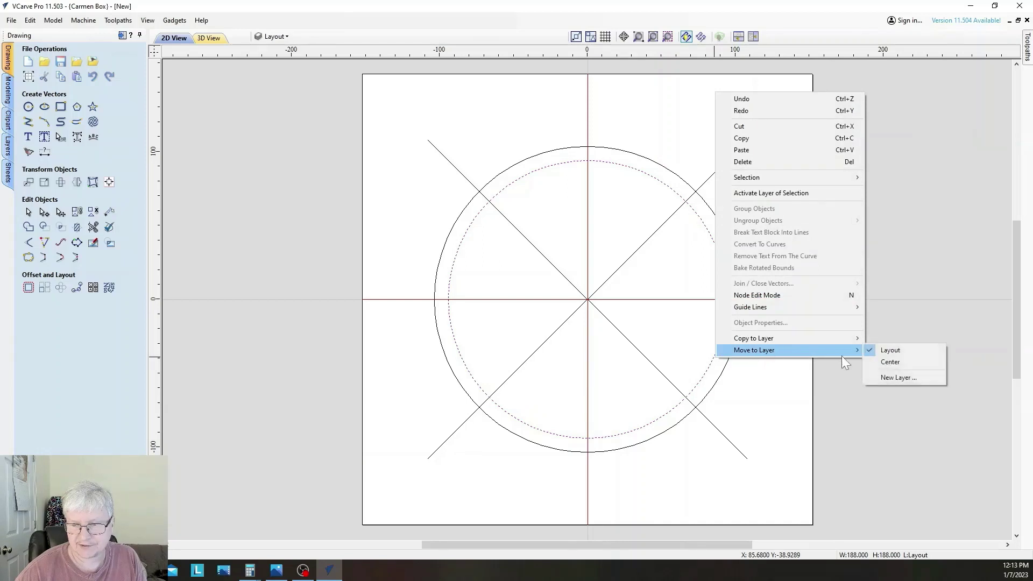
{"action": "left_click", "coordinate": [889, 376]}
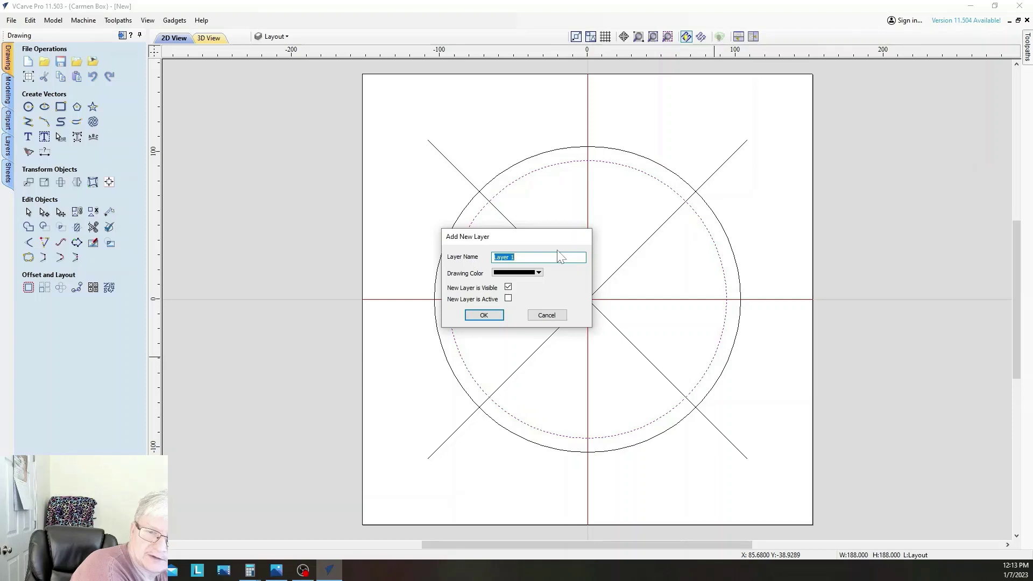
{"action": "type", "text": "Speaker"}
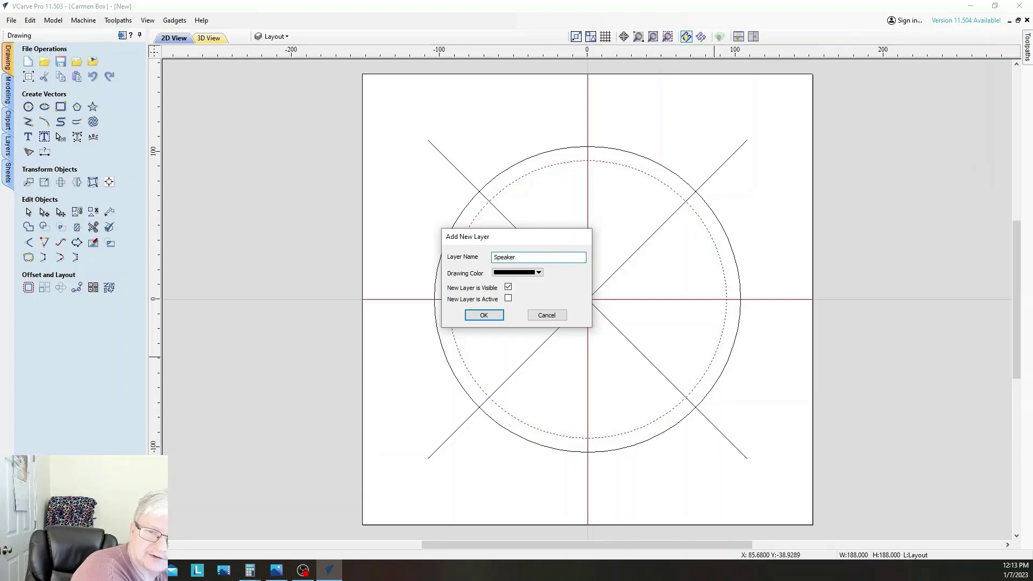
{"action": "type", "text": " Hole"}
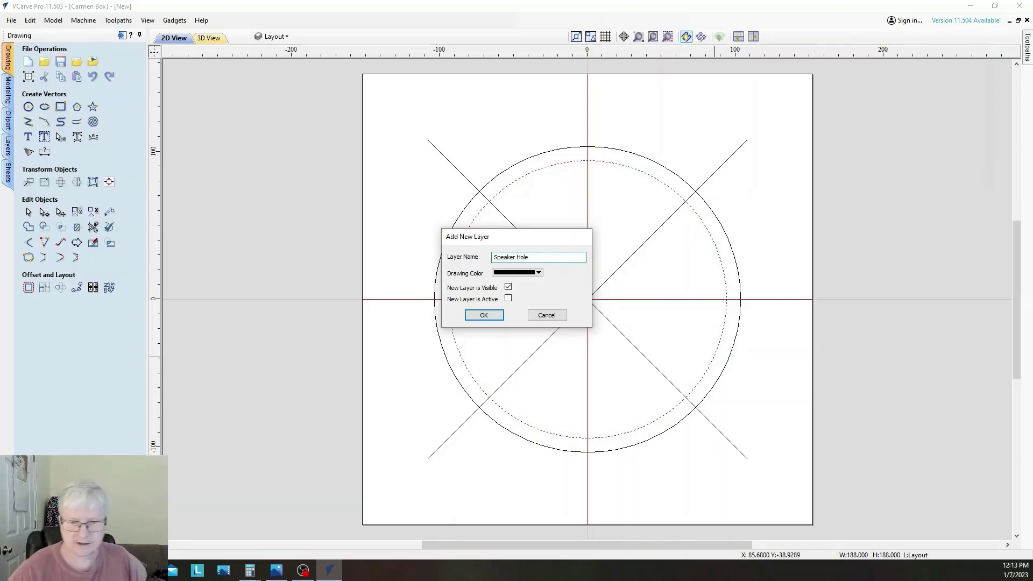
{"action": "left_click", "coordinate": [540, 273]}
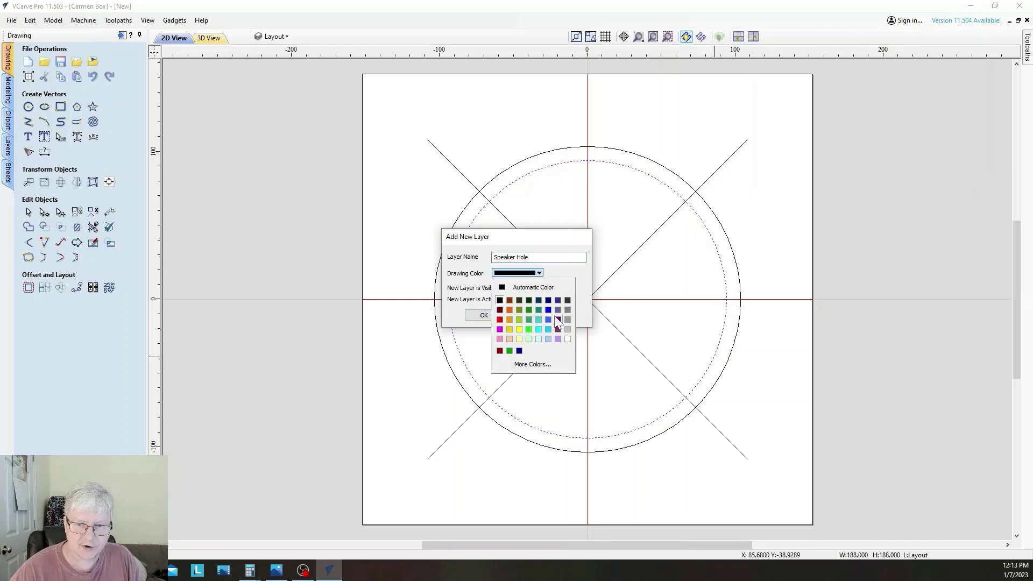
{"action": "left_click", "coordinate": [549, 311]}
{"action": "left_click", "coordinate": [482, 315]}
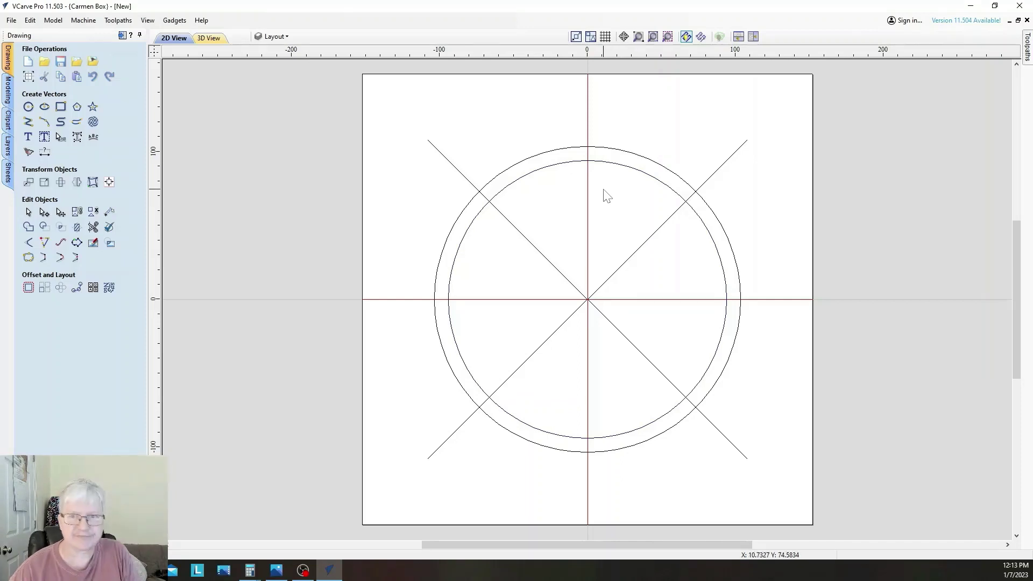
{"action": "left_click", "coordinate": [611, 148]}
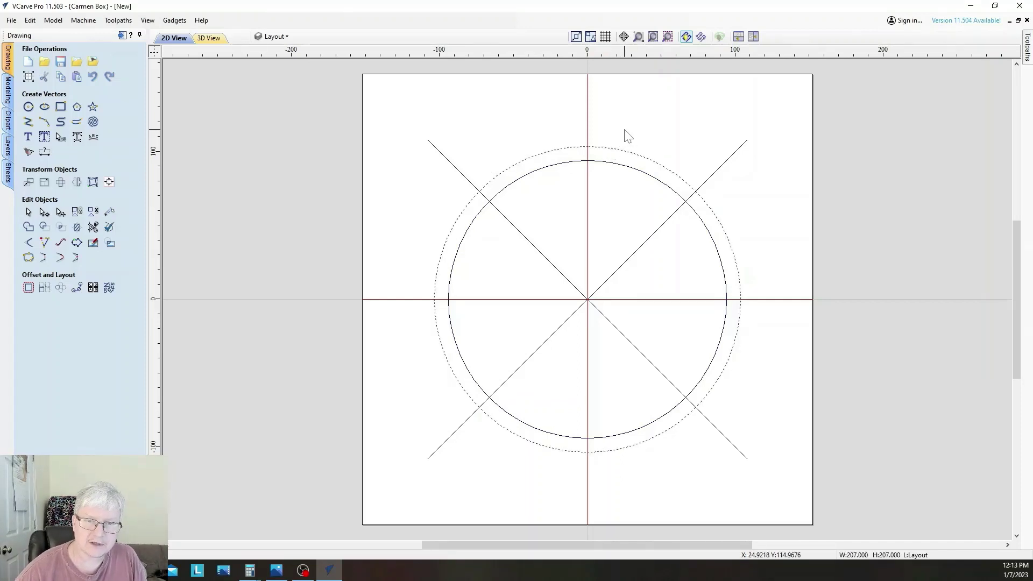
{"action": "key", "text": "Escape"}
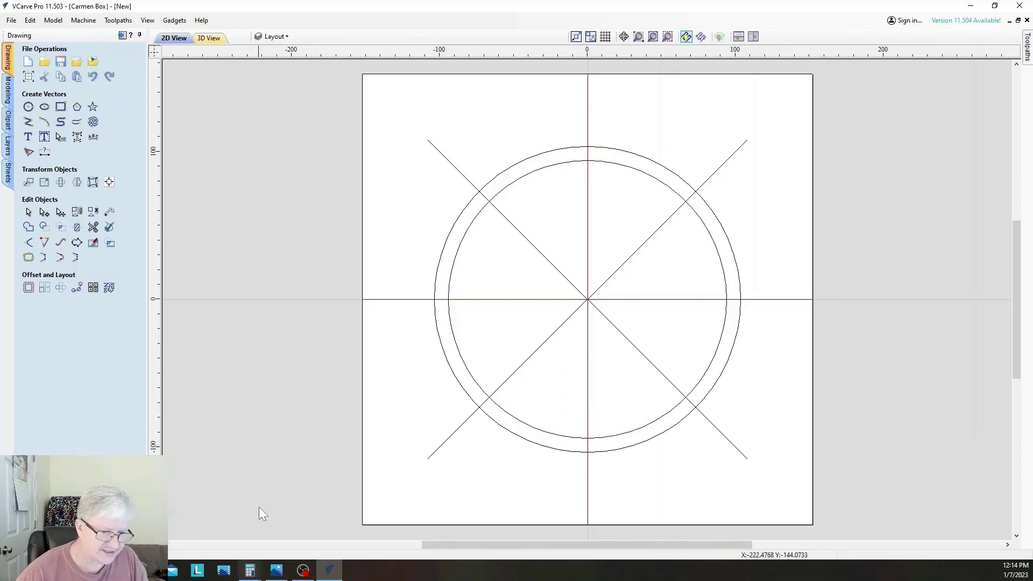
Switch to Calculator and convert 1/16 inch to millimetres by dividing 1 by 16 and multiplying by 25.4, then return to VCarve Pro.
{"action": "mouse_move", "coordinate": [250, 569]}
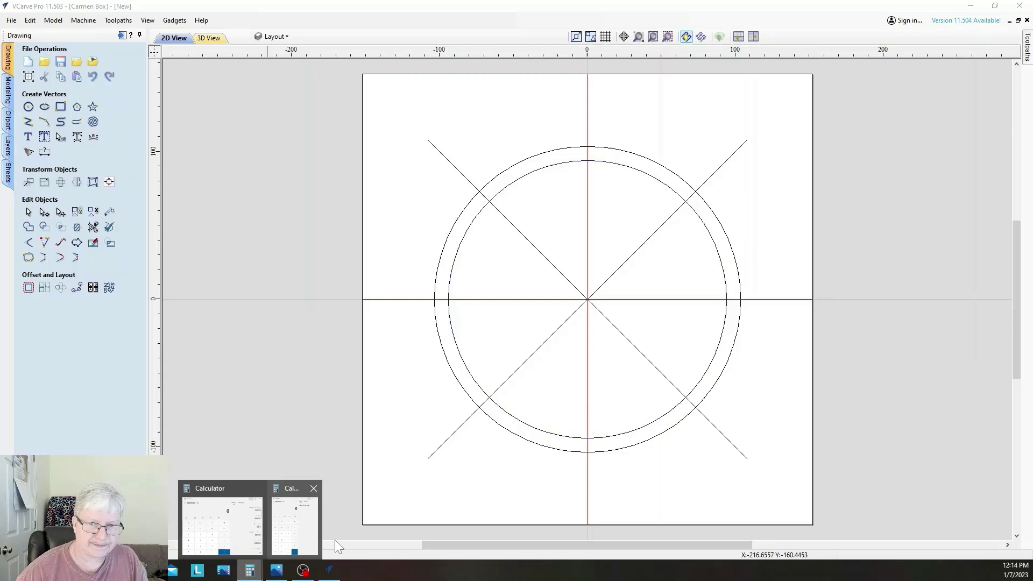
{"action": "left_click", "coordinate": [277, 500]}
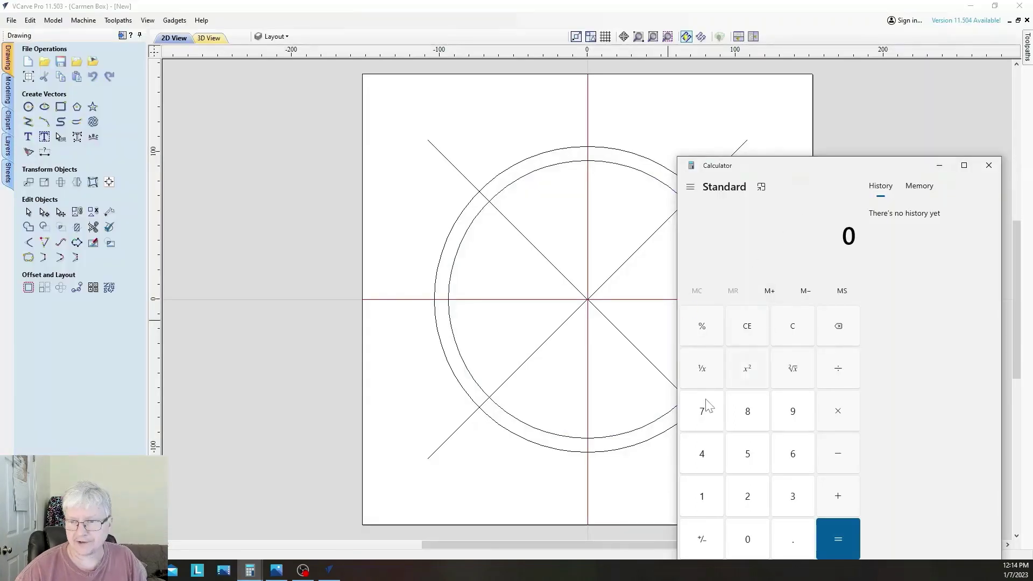
{"action": "left_click", "coordinate": [699, 503]}
{"action": "left_click", "coordinate": [854, 367]}
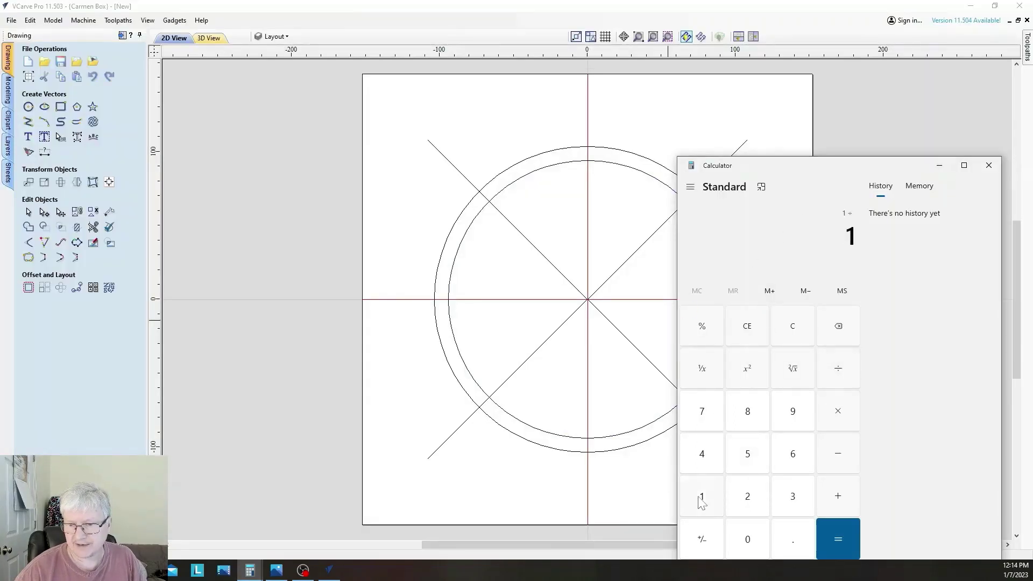
{"action": "left_click", "coordinate": [700, 498]}
{"action": "left_click", "coordinate": [789, 455]}
{"action": "left_click", "coordinate": [841, 541]}
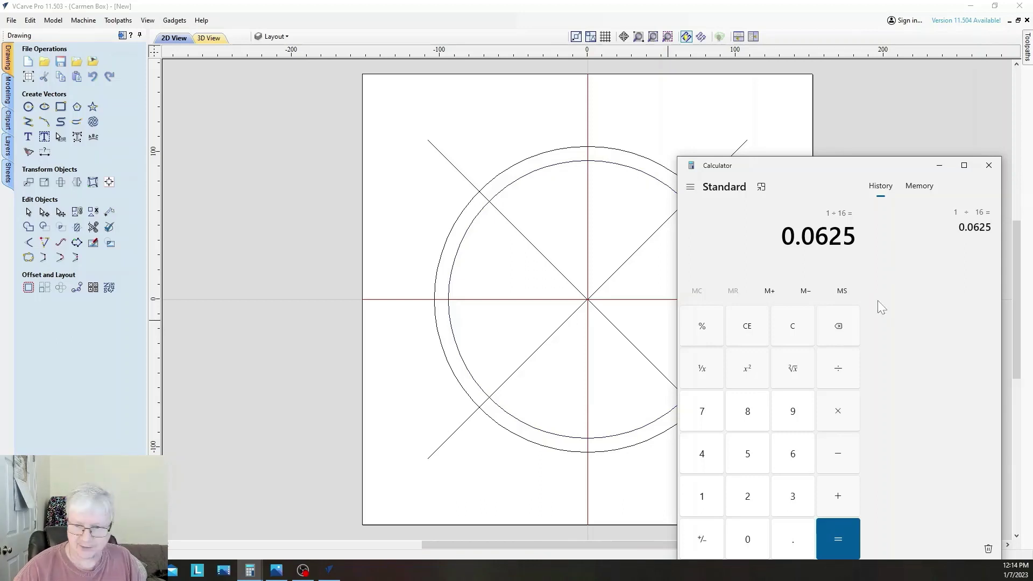
{"action": "left_click", "coordinate": [843, 411]}
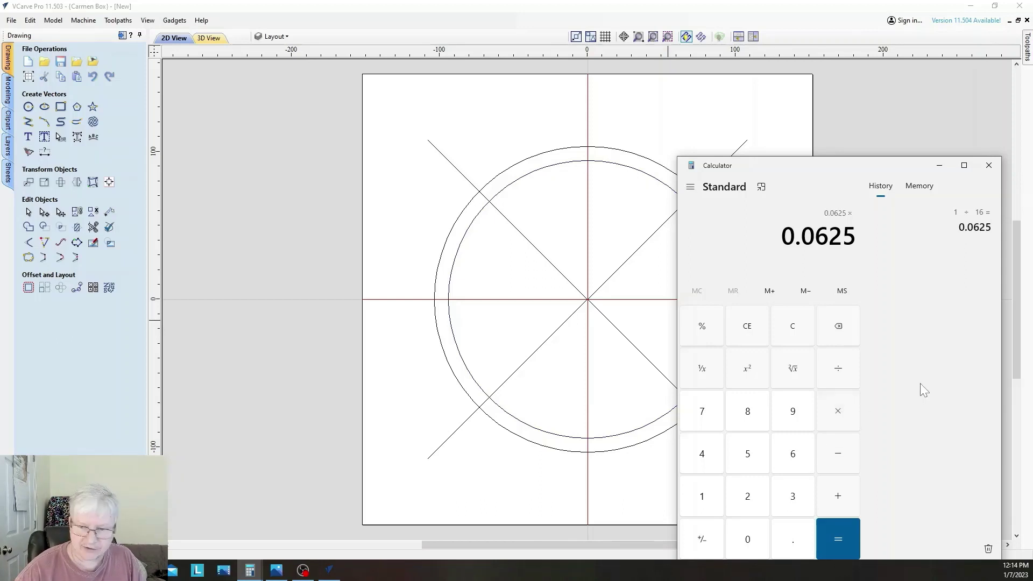
{"action": "type", "text": "25."}
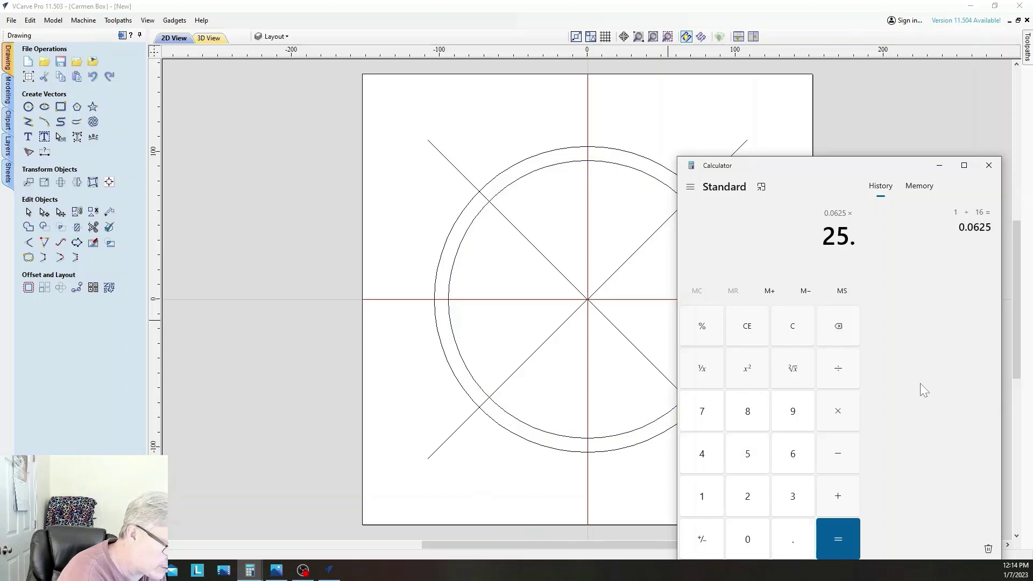
{"action": "type", "text": "4"}
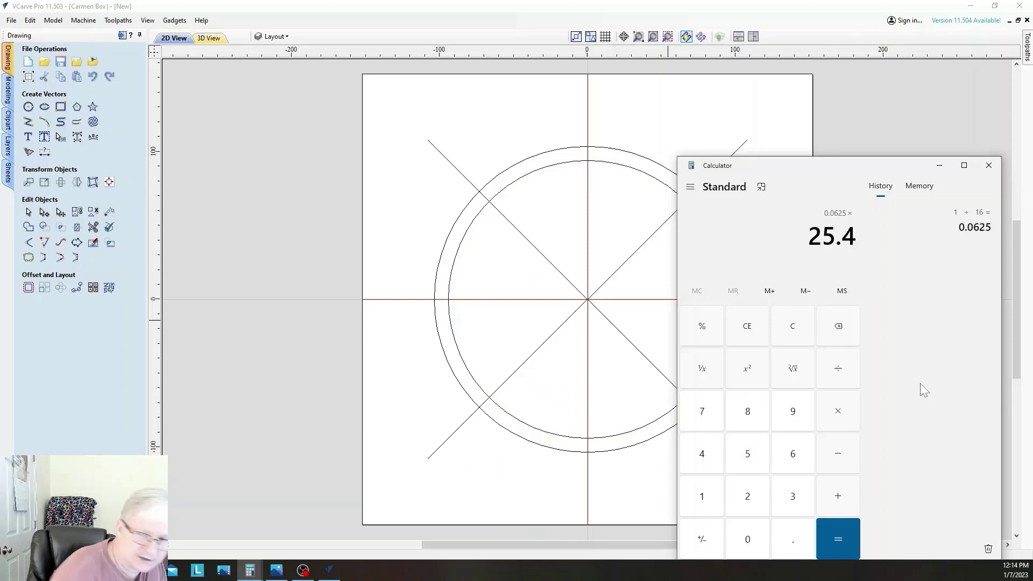
{"action": "left_click", "coordinate": [842, 540]}
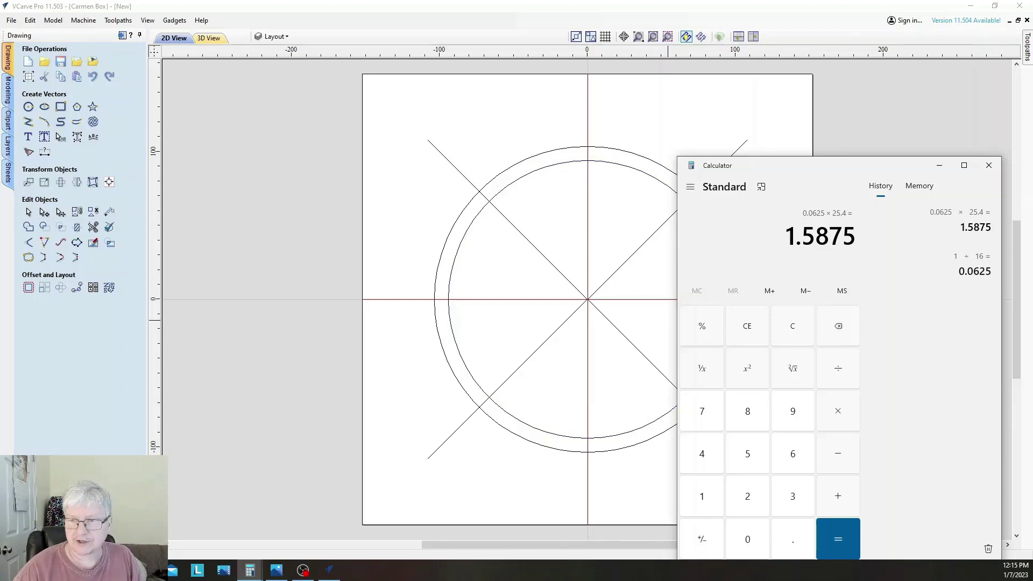
{"action": "left_click", "coordinate": [939, 164]}
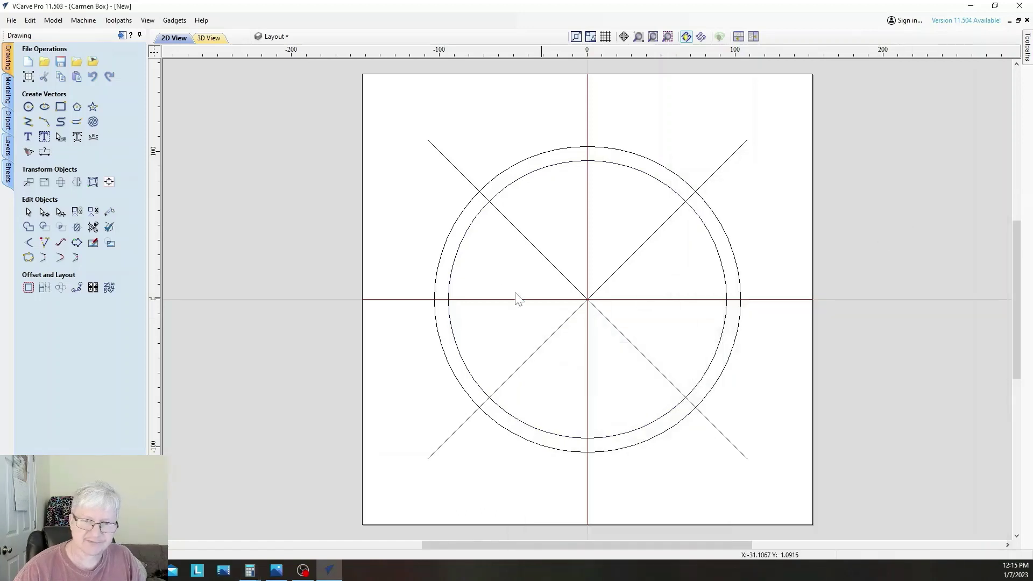
Draw eight 1.6 mm diameter circles where the 207 mm bolt circle crosses the centre lines and the diagonal lines.
{"action": "left_click", "coordinate": [29, 107]}
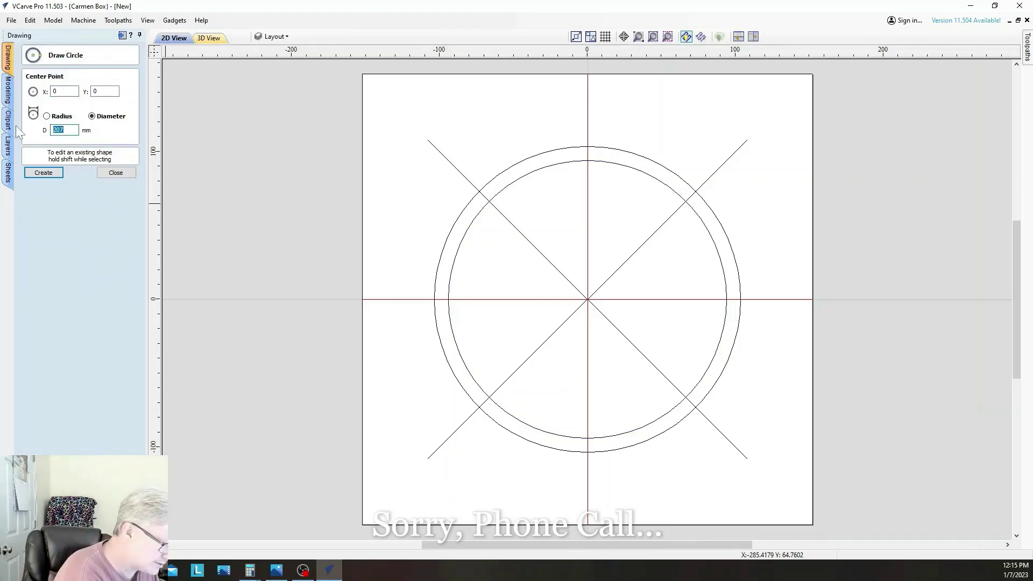
{"action": "type", "text": "1."}
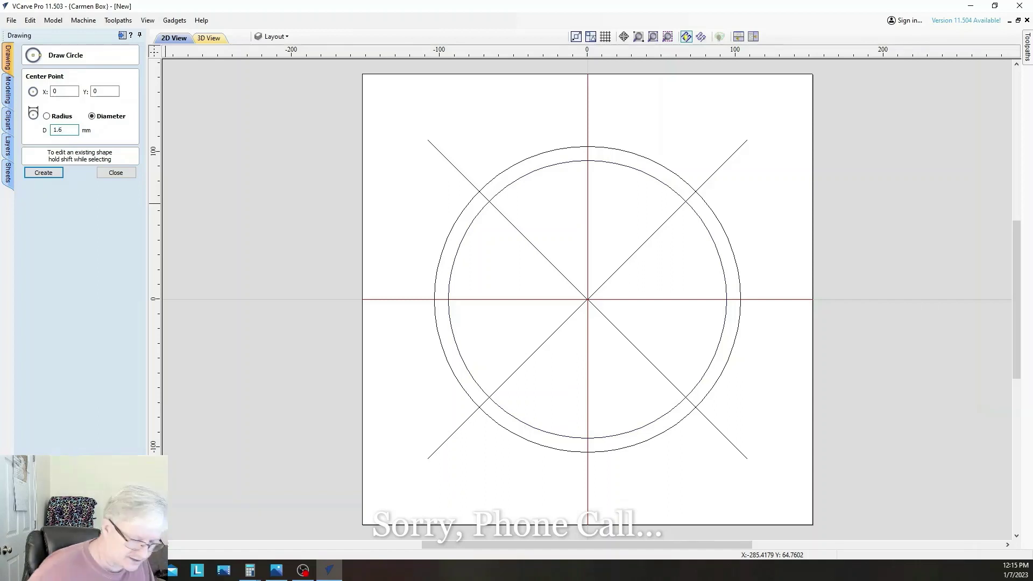
{"action": "type", "text": "6"}
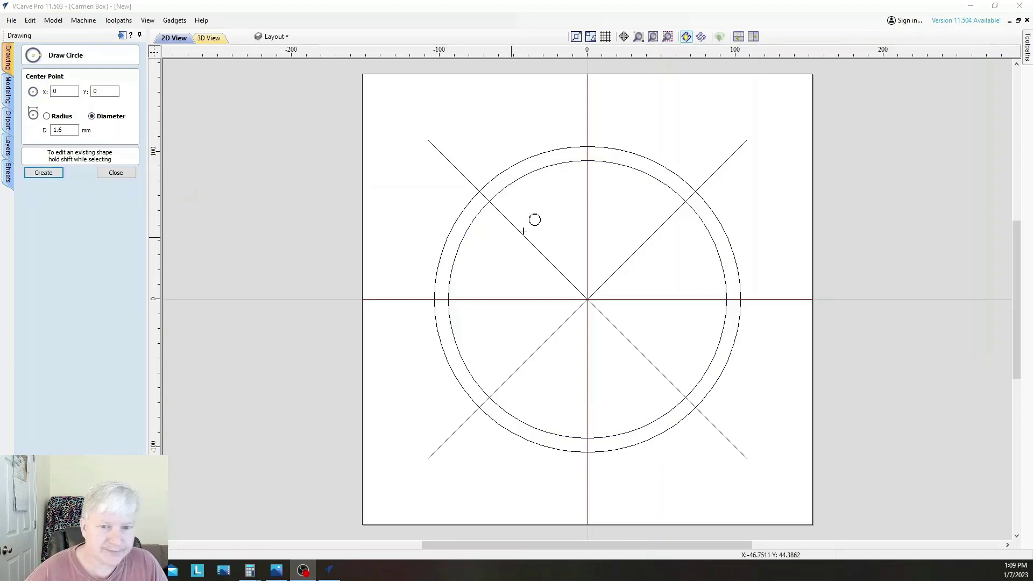
{"action": "left_click", "coordinate": [481, 190]}
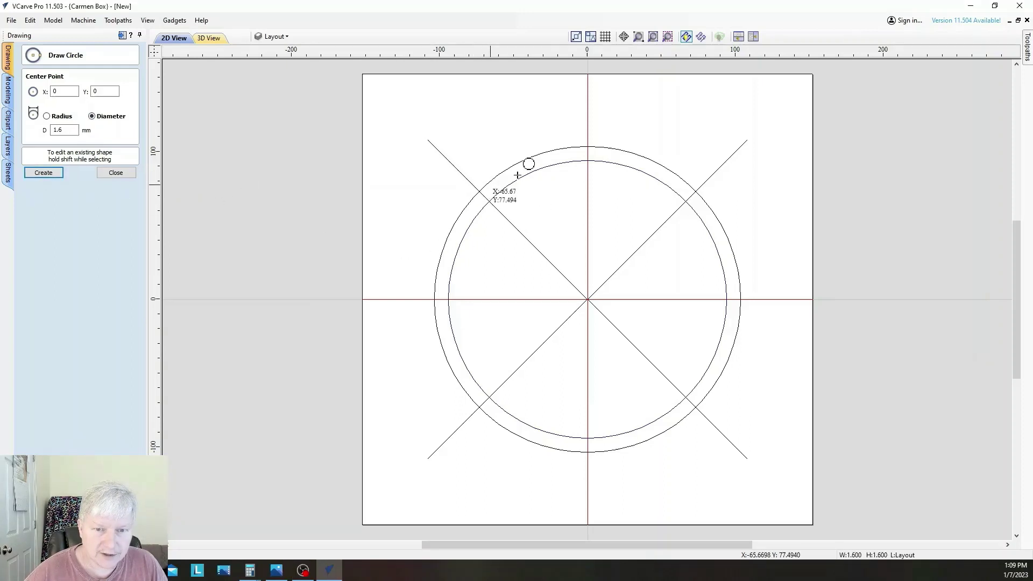
{"action": "left_click", "coordinate": [588, 146]}
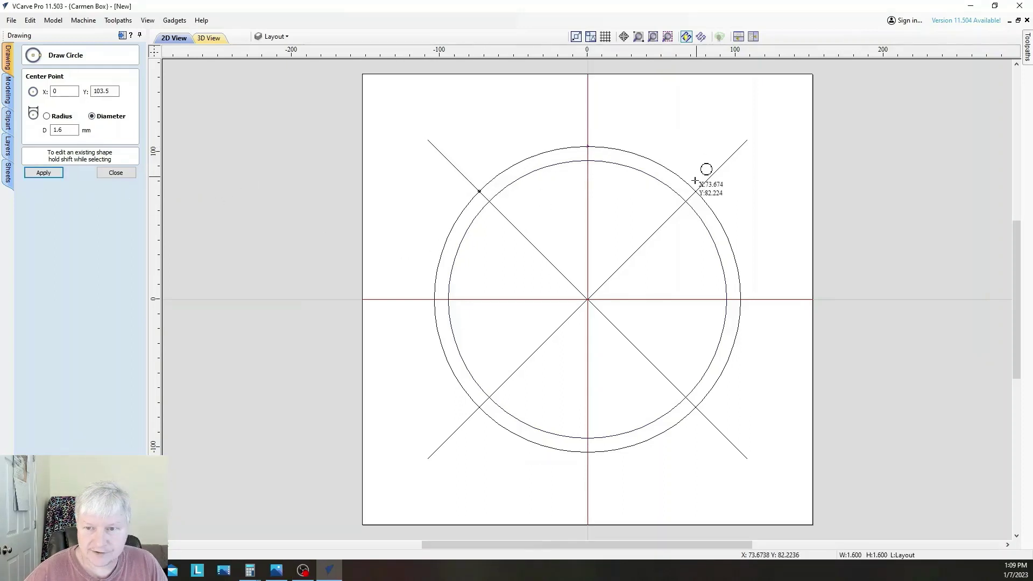
{"action": "left_click", "coordinate": [696, 190]}
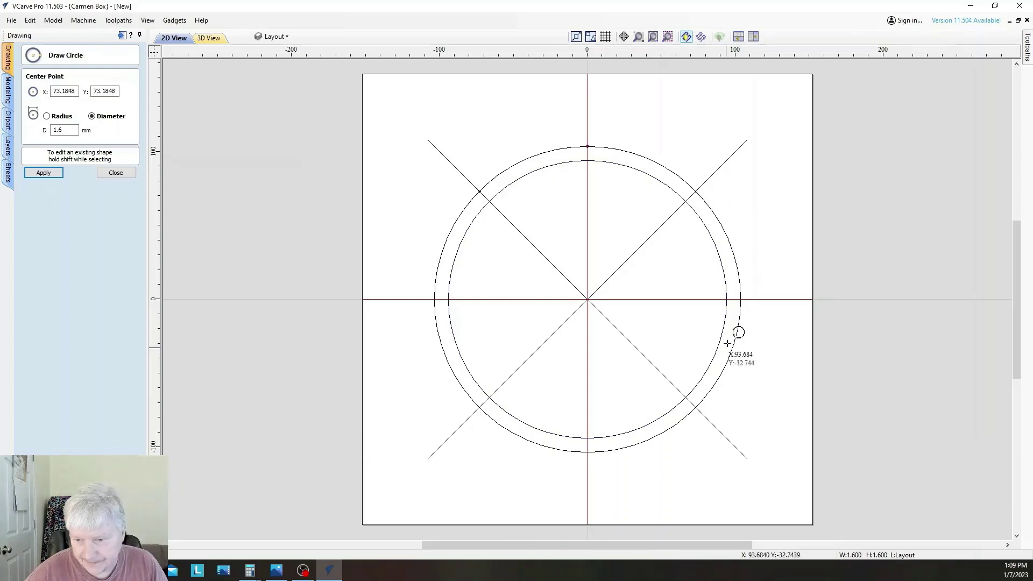
{"action": "left_click", "coordinate": [737, 298]}
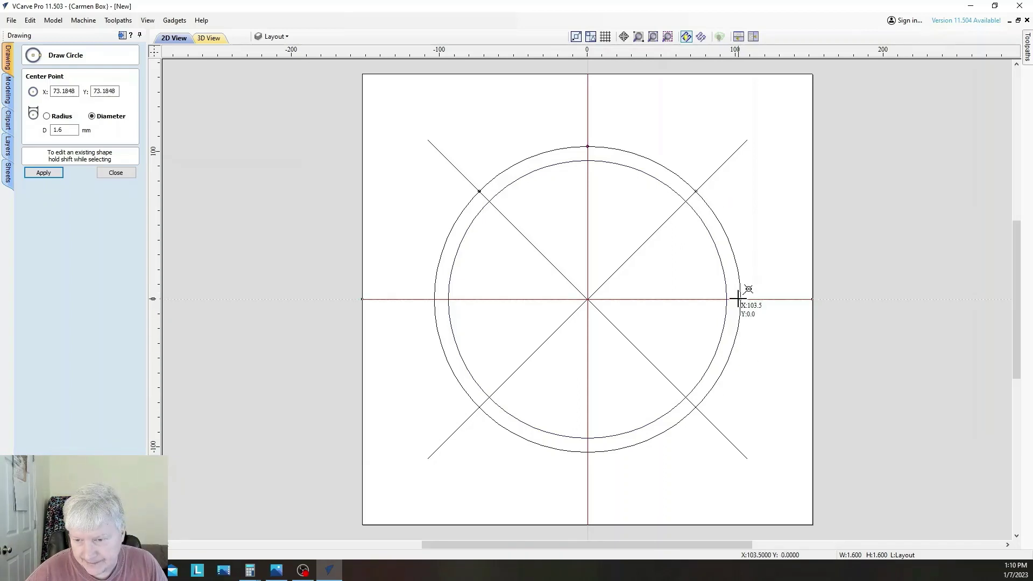
{"action": "left_click", "coordinate": [696, 407]}
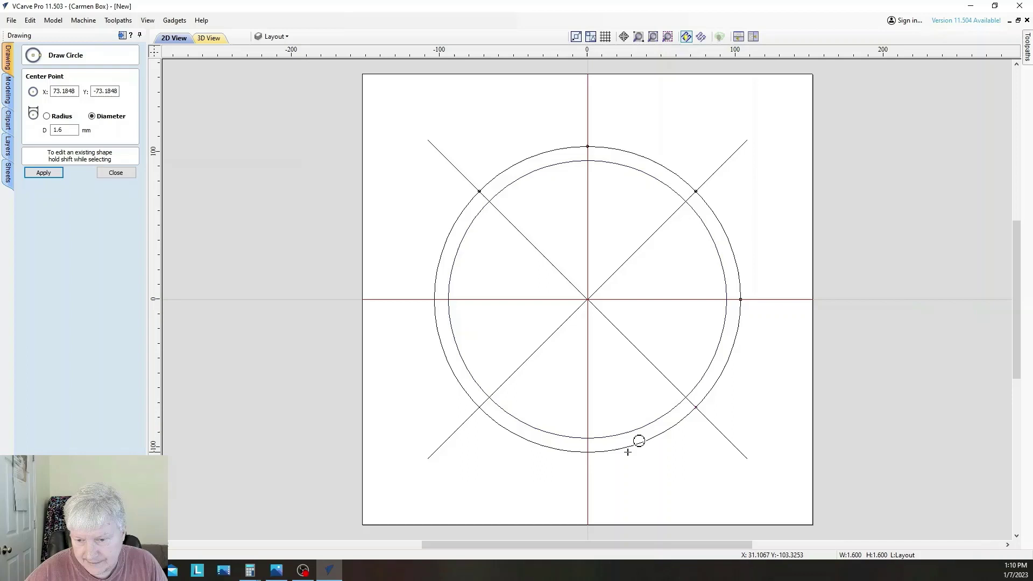
{"action": "left_click", "coordinate": [587, 451]}
{"action": "left_click", "coordinate": [479, 407]}
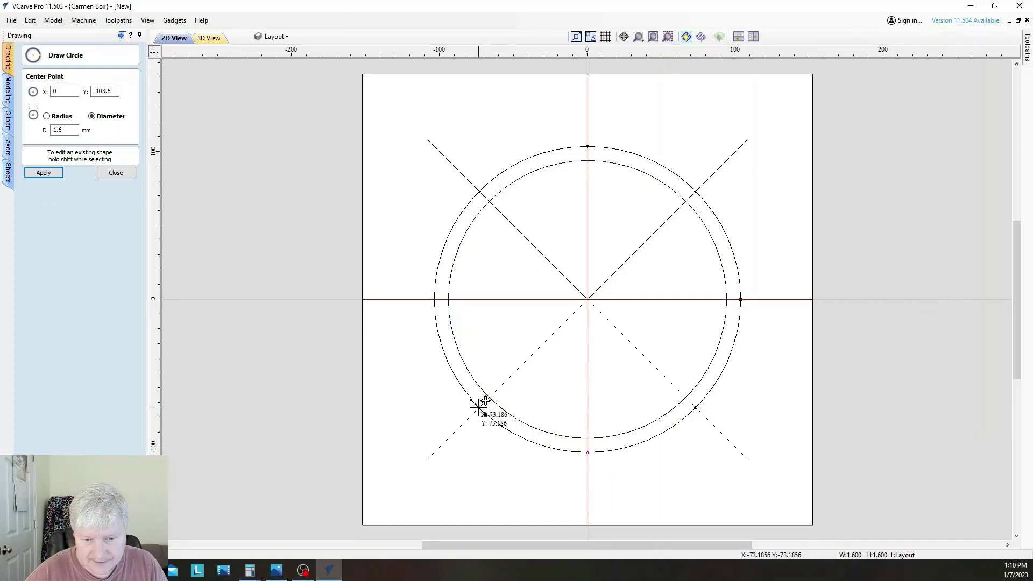
{"action": "left_click", "coordinate": [435, 299]}
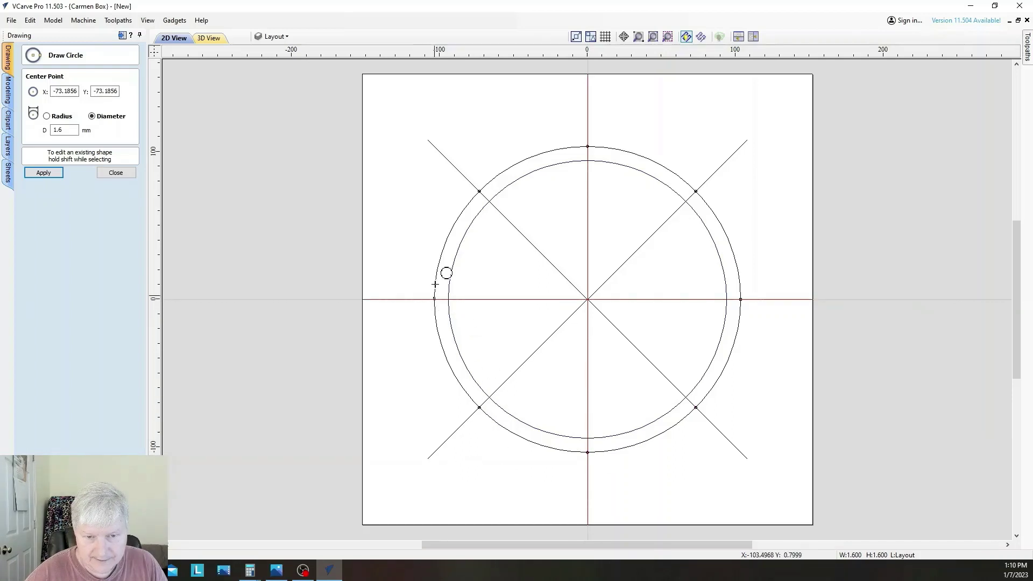
{"action": "left_click", "coordinate": [116, 172]}
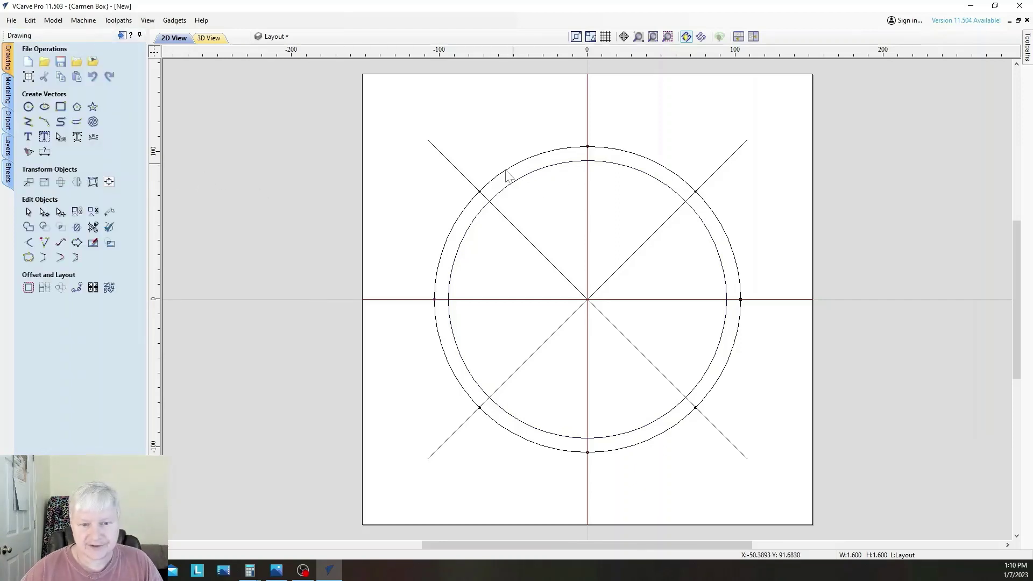
{"action": "left_click", "coordinate": [424, 351]}
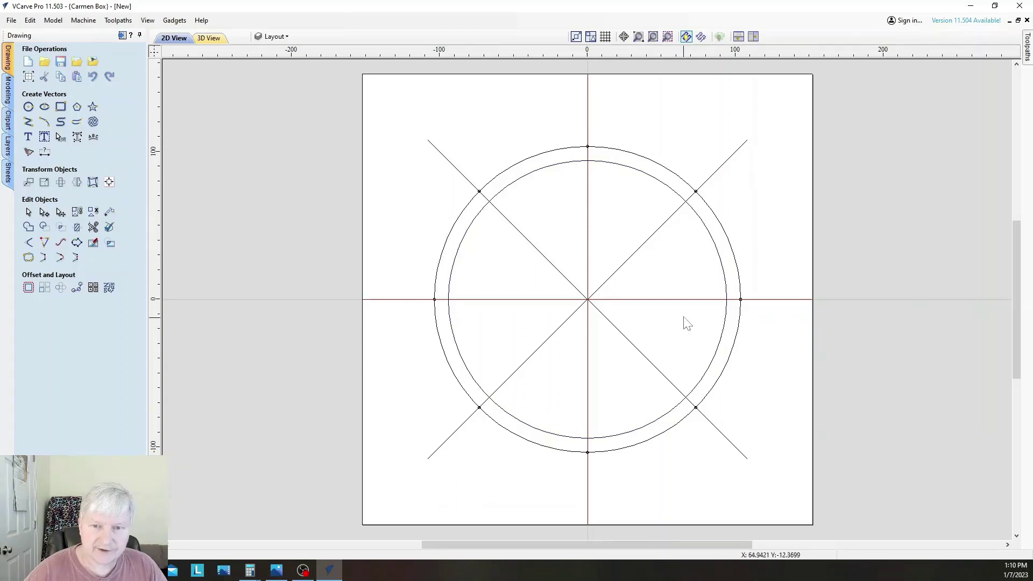
{"action": "left_click", "coordinate": [628, 167]}
{"action": "left_click", "coordinate": [636, 199]}
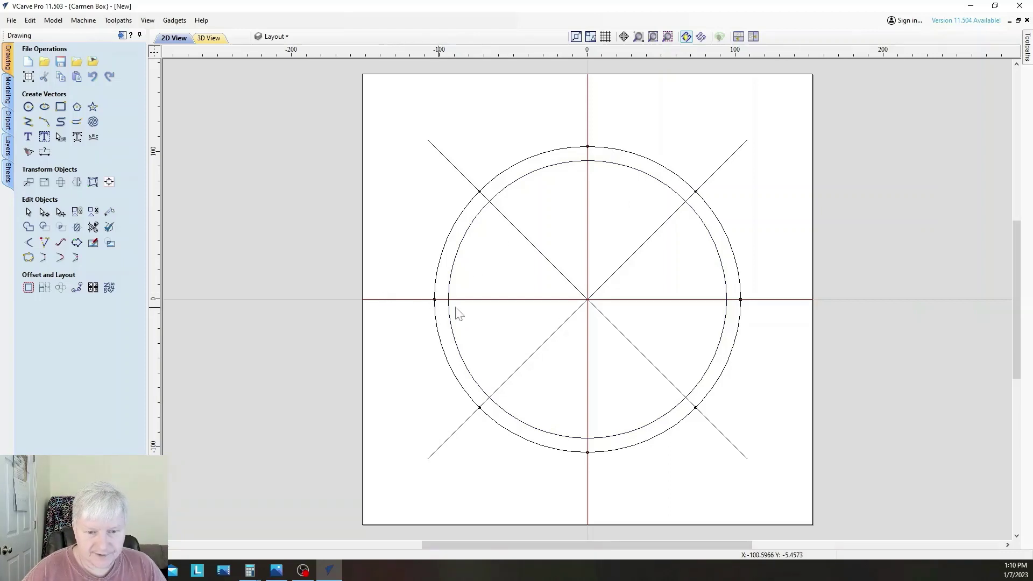
{"action": "left_click", "coordinate": [419, 300]}
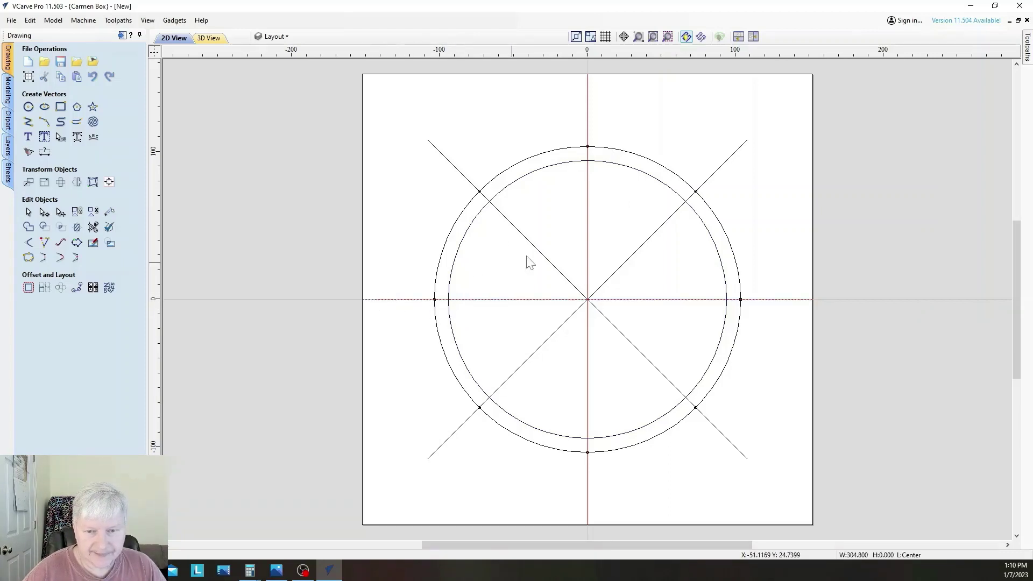
{"action": "left_click", "coordinate": [588, 92]}
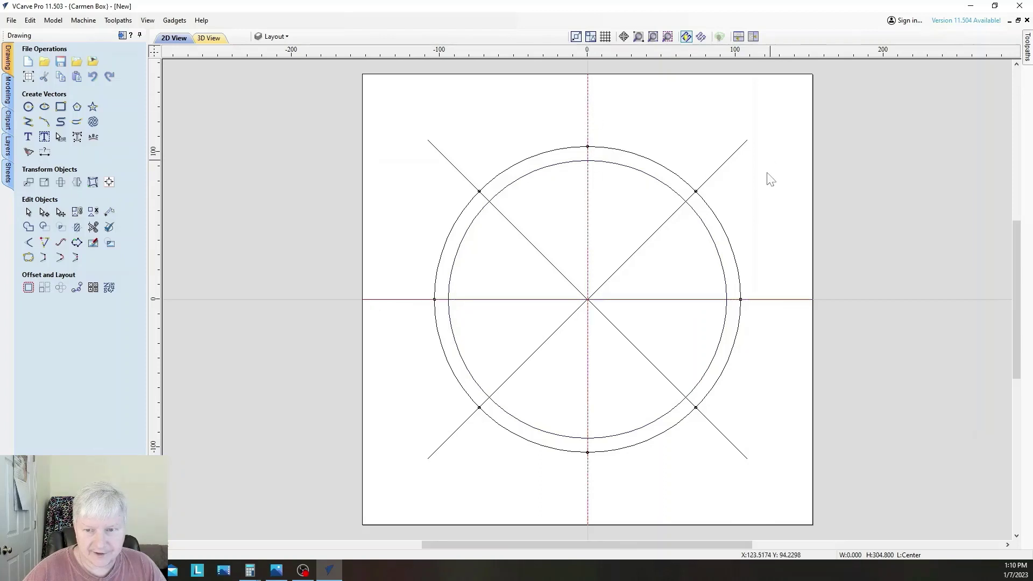
{"action": "left_click", "coordinate": [588, 473]}
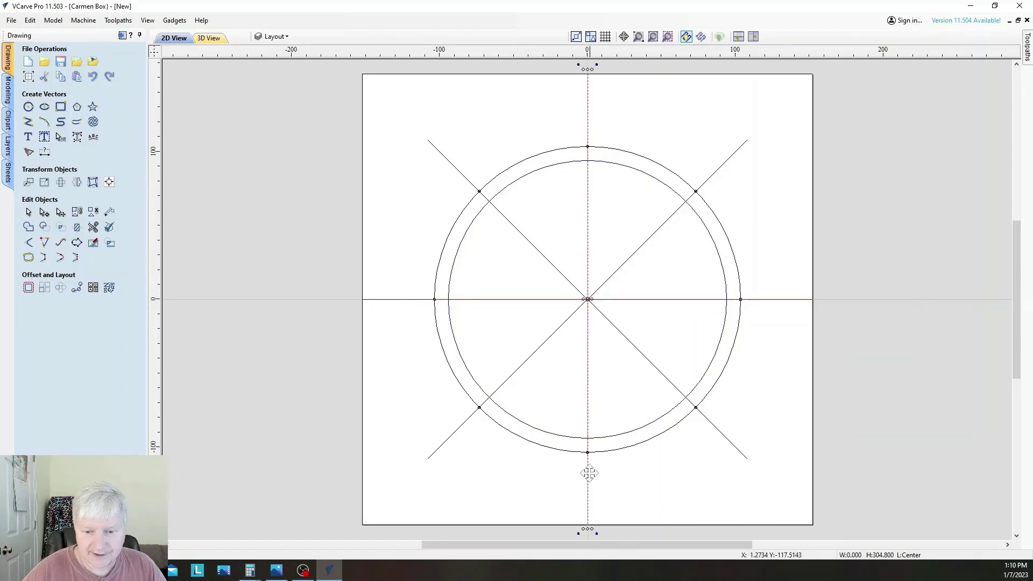
{"action": "left_click", "coordinate": [658, 512]}
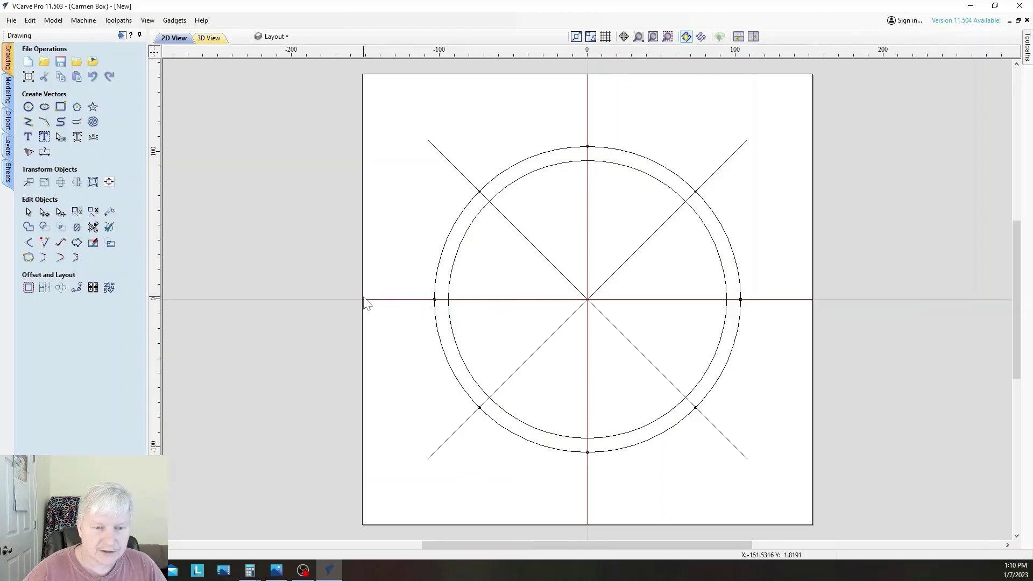
{"action": "left_click", "coordinate": [450, 291]}
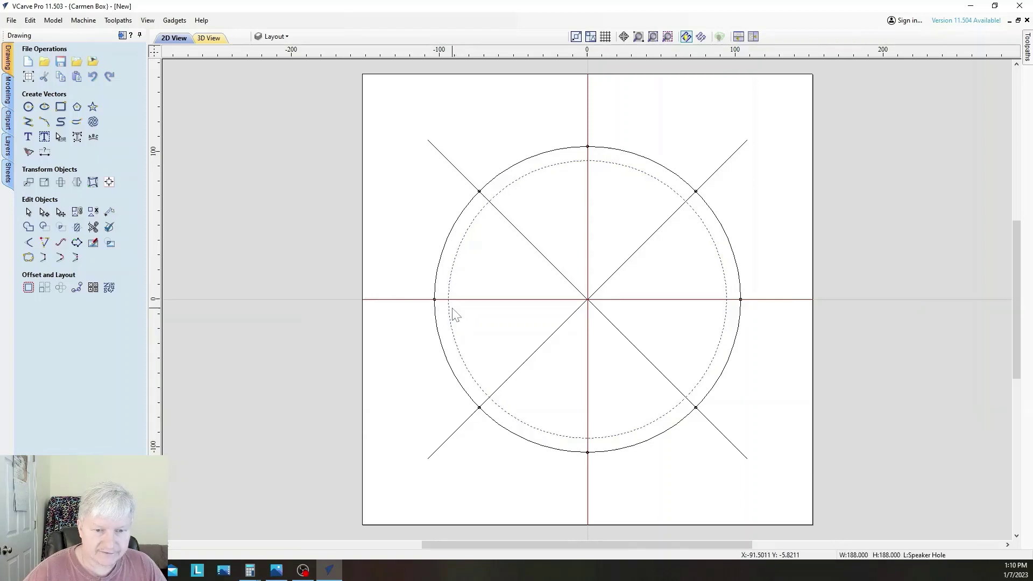
{"action": "left_click", "coordinate": [411, 241]}
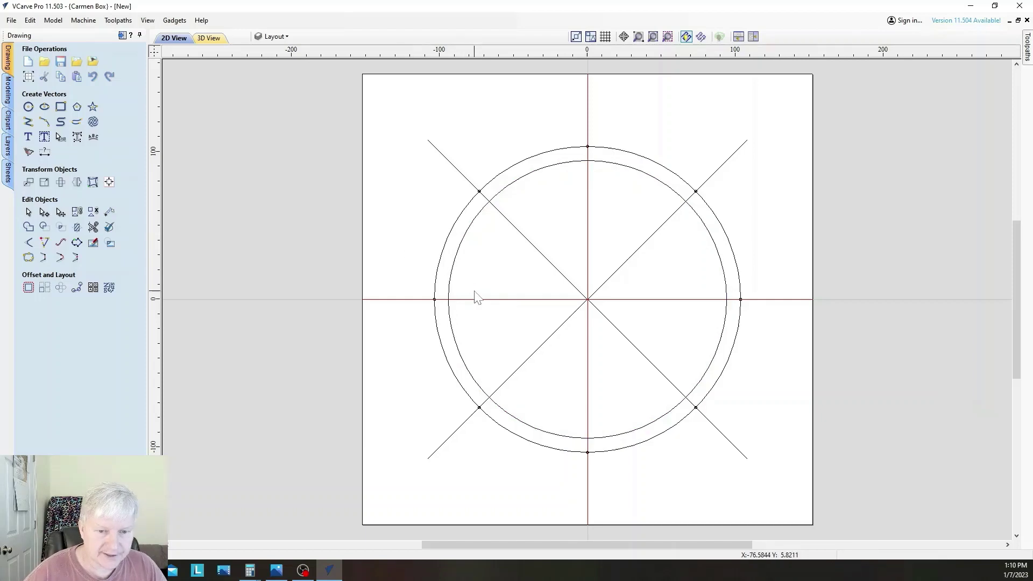
{"action": "left_click", "coordinate": [473, 223]}
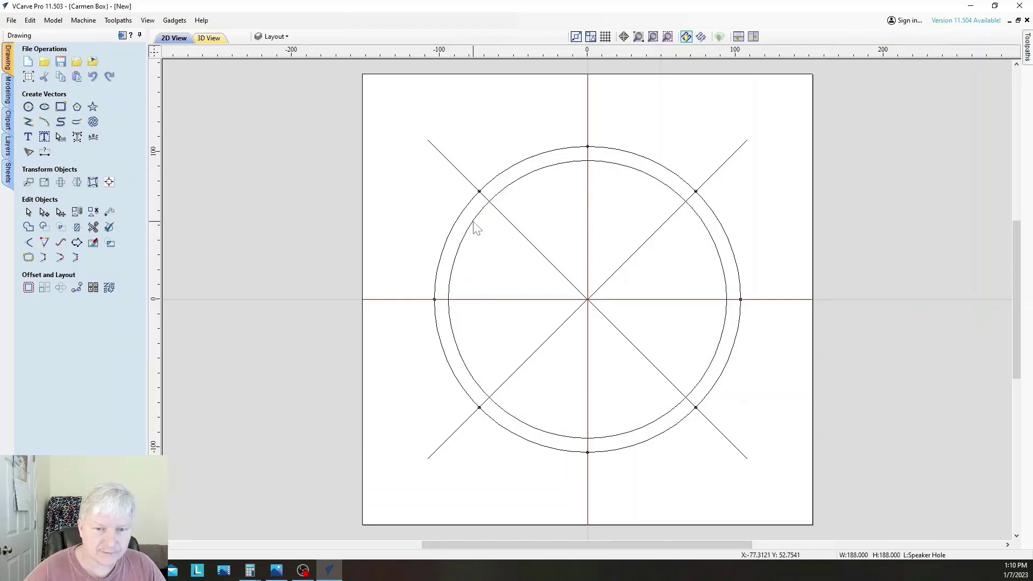
{"action": "left_click", "coordinate": [460, 221]}
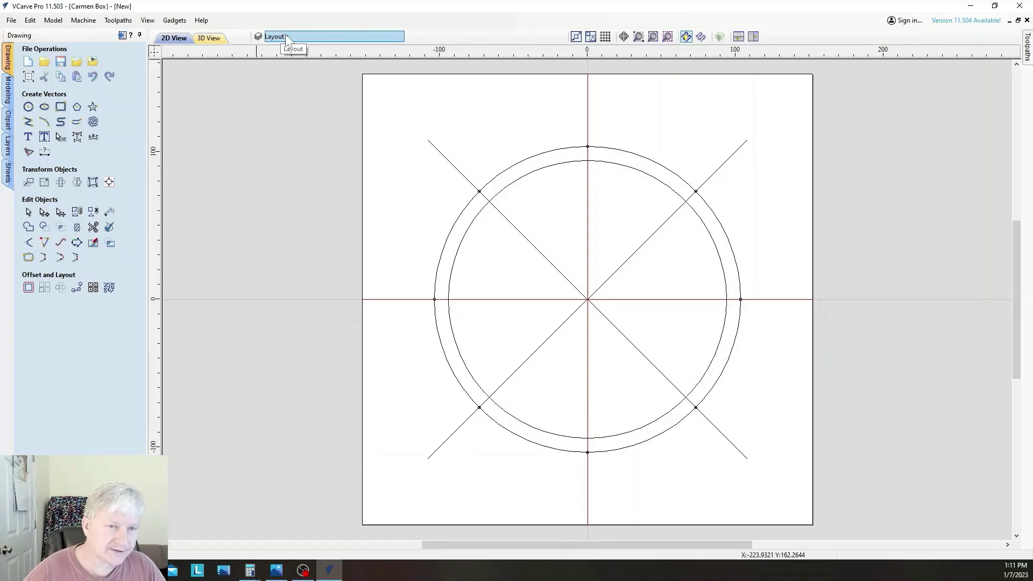
Offset the 188 mm speaker hole circle inwards by 3 mm, keeping the original.
{"action": "left_click", "coordinate": [453, 268]}
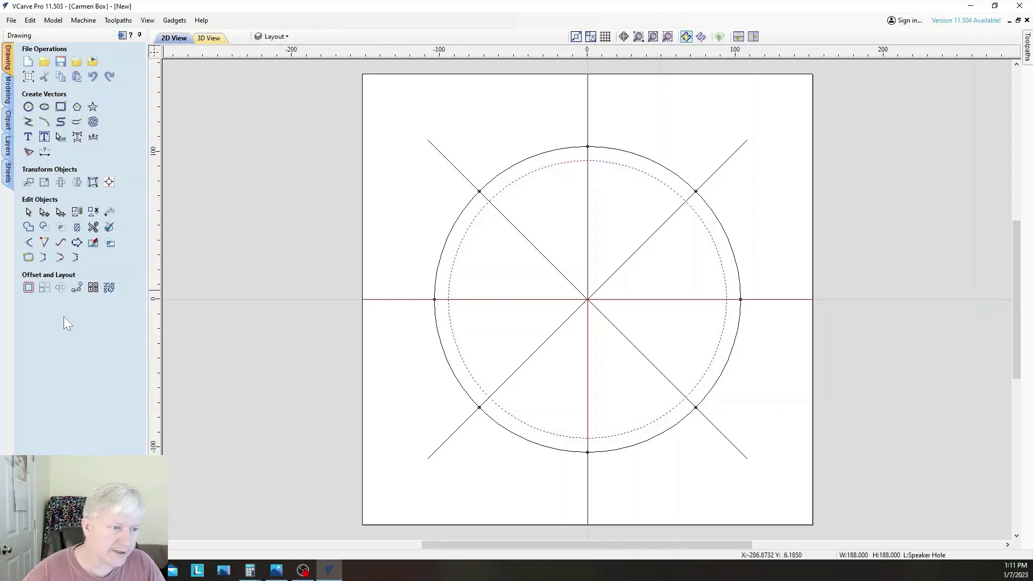
{"action": "left_click", "coordinate": [27, 289]}
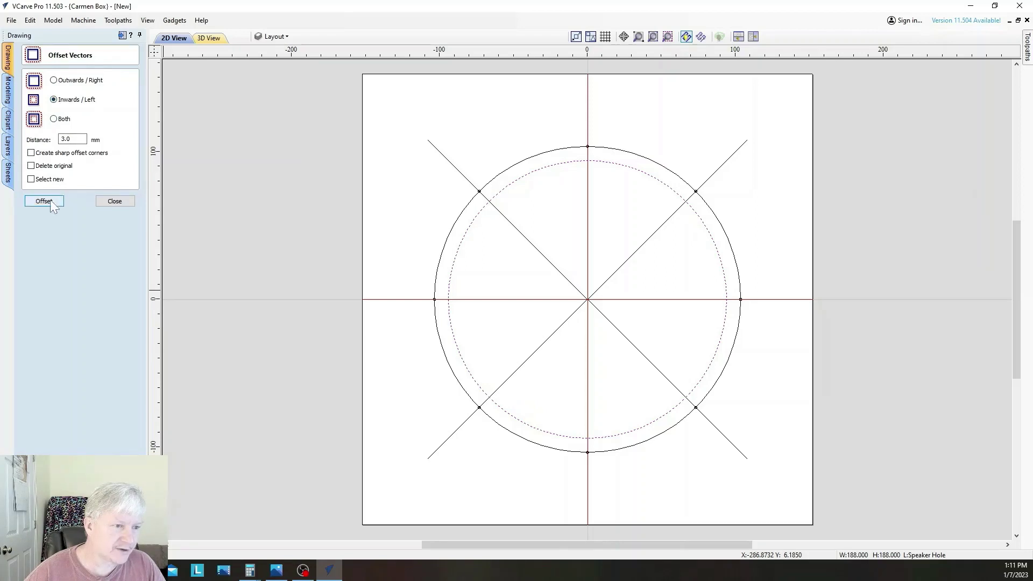
{"action": "left_click", "coordinate": [44, 200]}
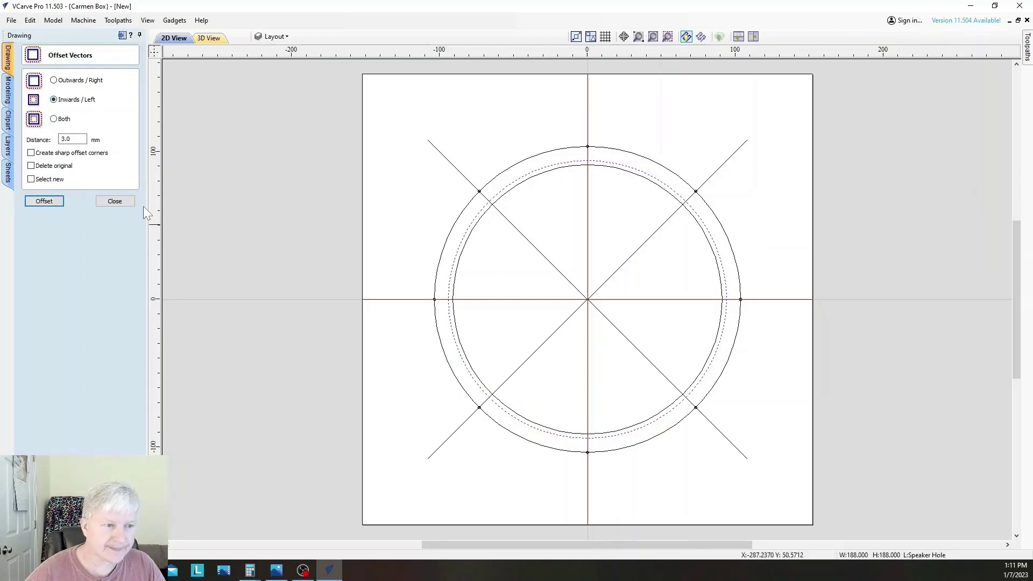
{"action": "left_click", "coordinate": [115, 201]}
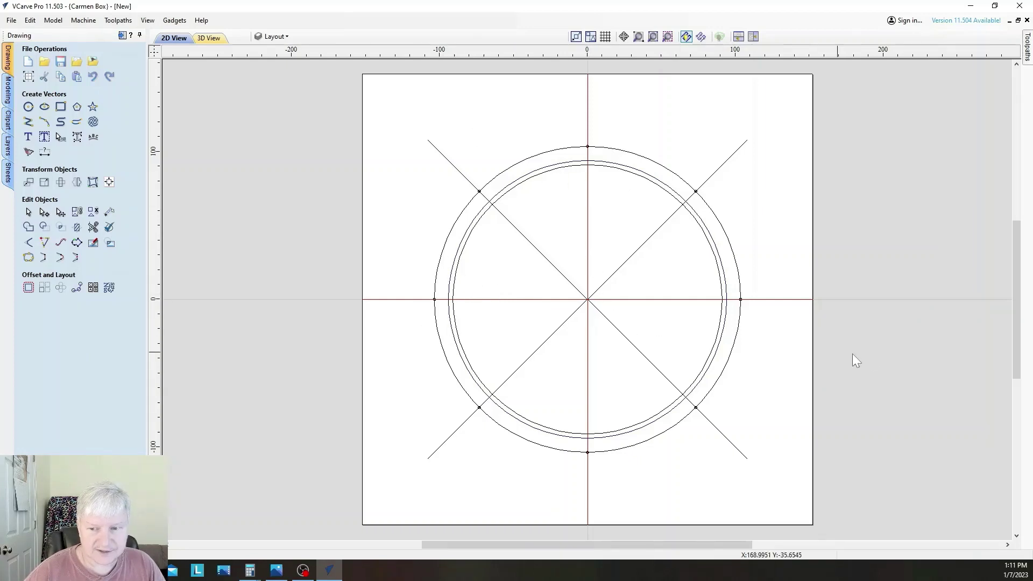
Copy the horizontal and vertical centre lines to a new layer named Alignment Marks with a magenta drawing colour.
{"action": "left_click", "coordinate": [787, 300]}
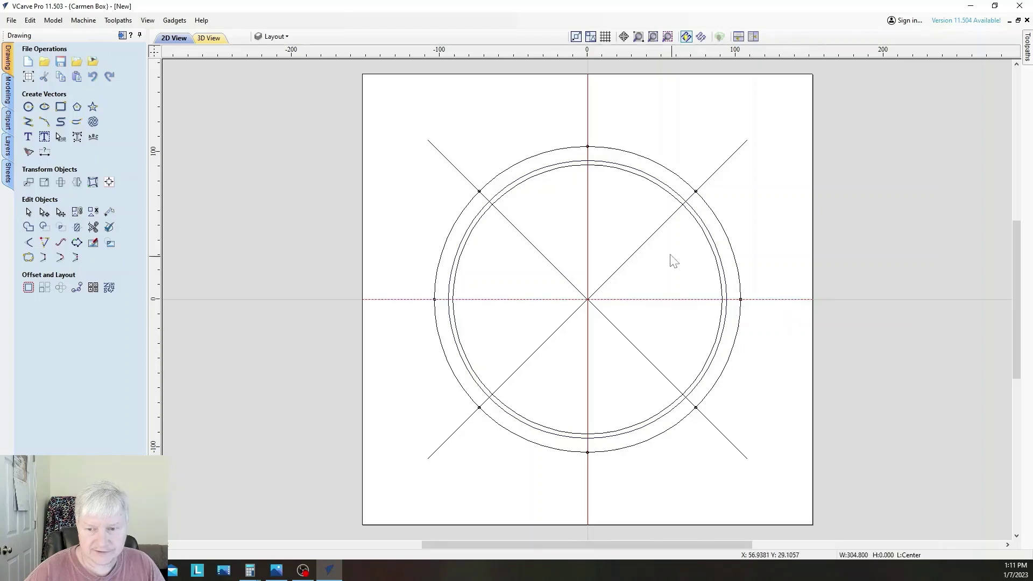
{"action": "left_click", "coordinate": [588, 121], "text": "shift"}
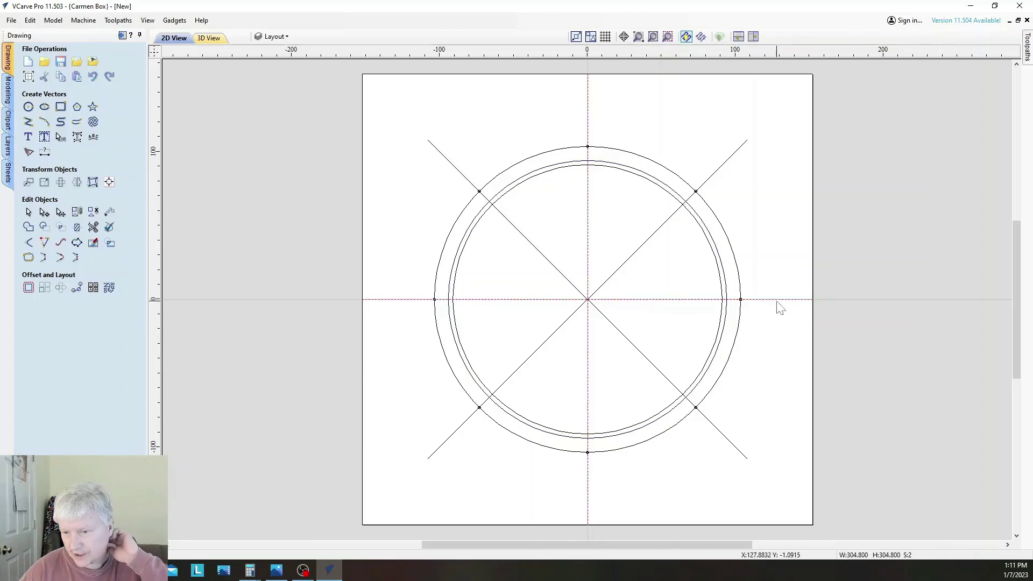
{"action": "right_click", "coordinate": [777, 302]}
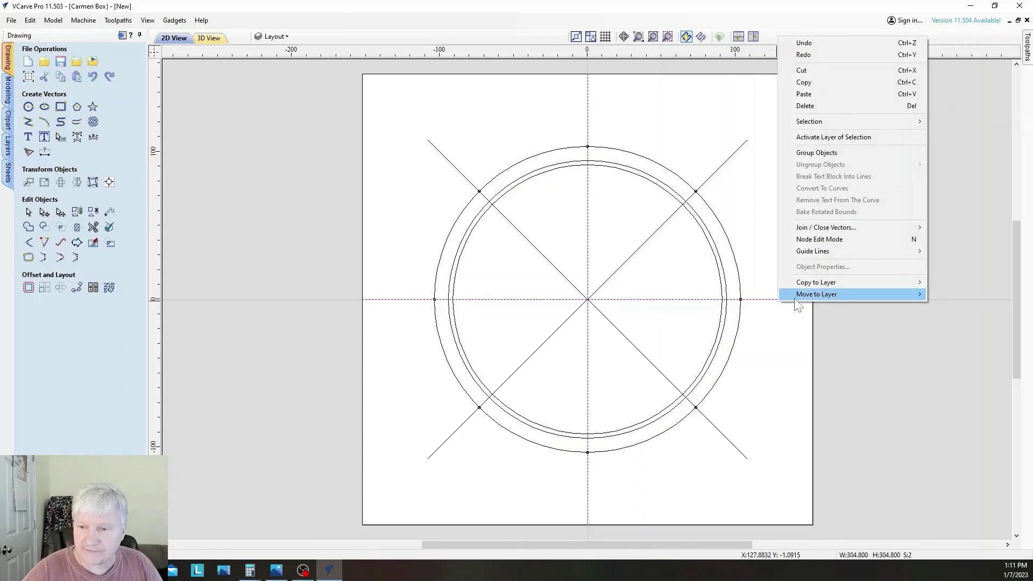
{"action": "mouse_move", "coordinate": [815, 284]}
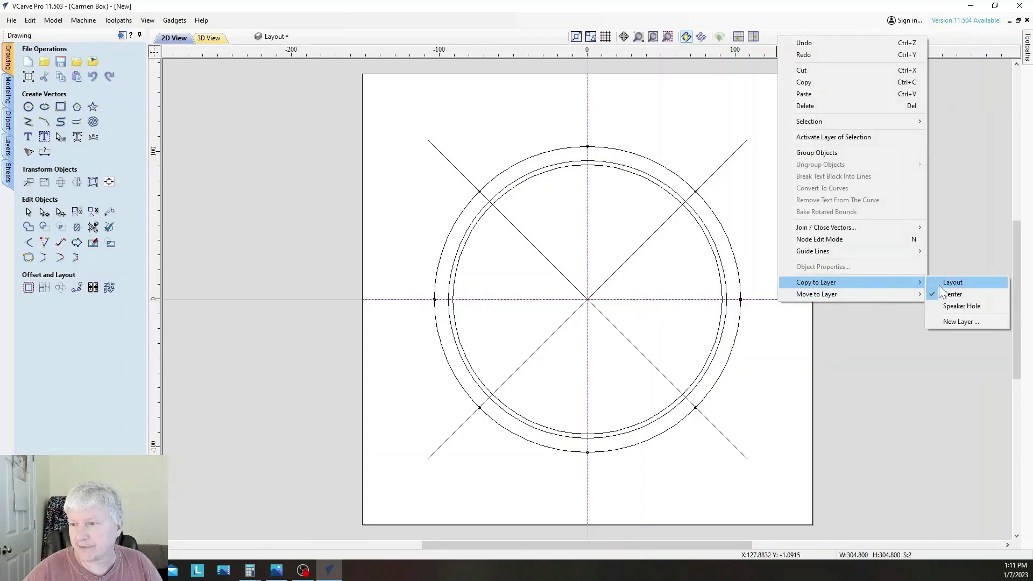
{"action": "left_click", "coordinate": [951, 322]}
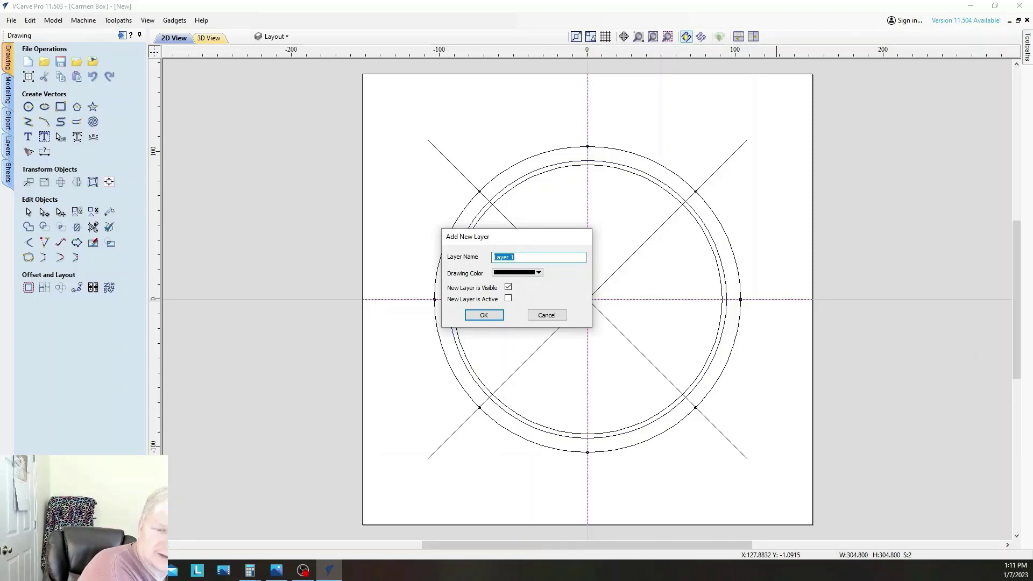
{"action": "type", "text": "Alignment"}
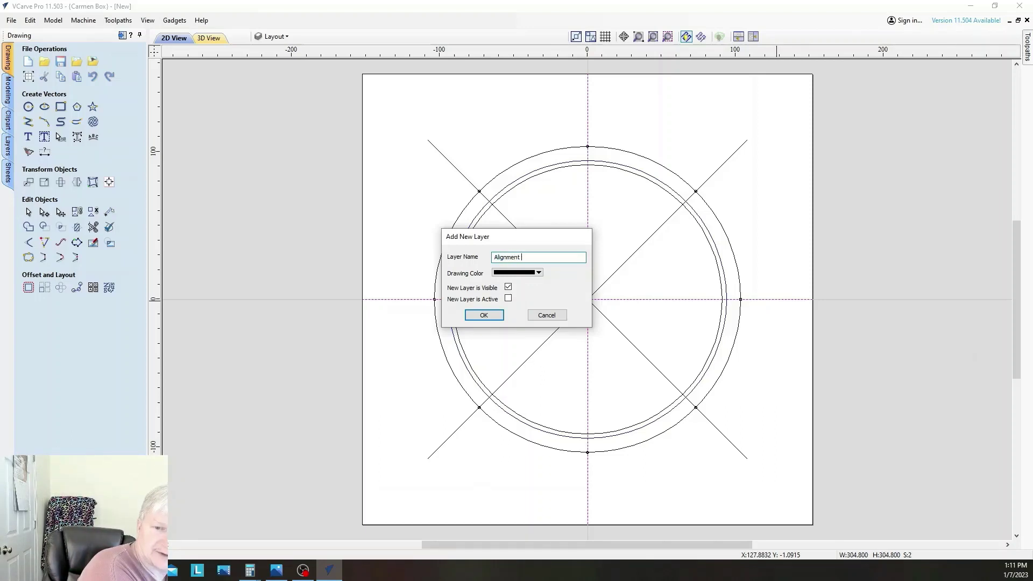
{"action": "type", "text": " Marks"}
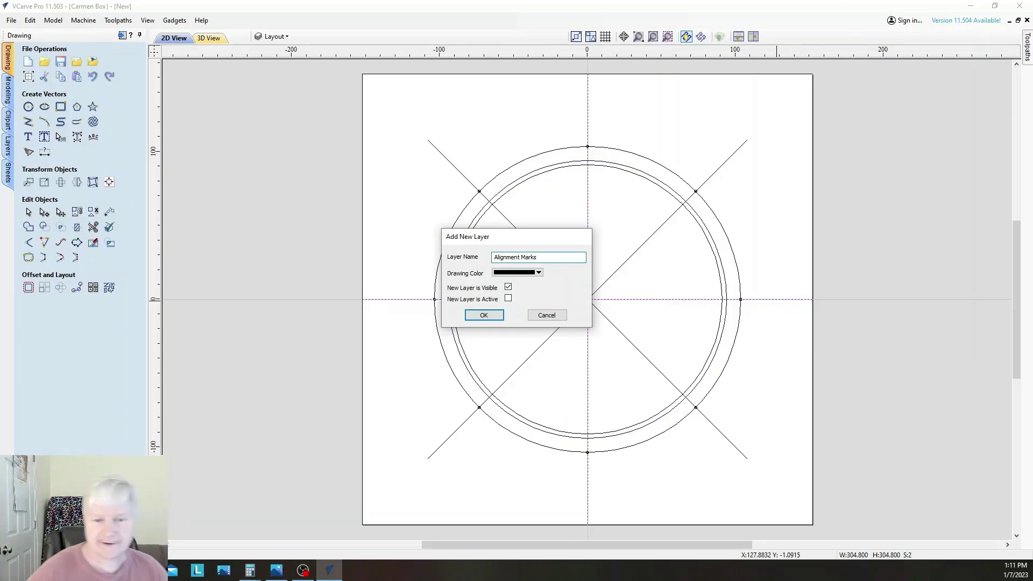
{"action": "left_click", "coordinate": [533, 272]}
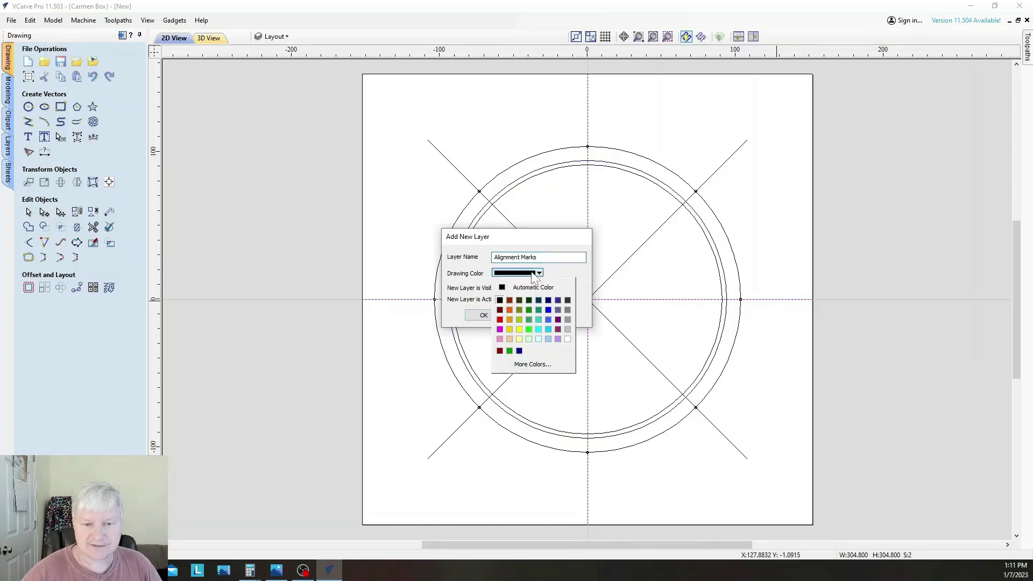
{"action": "left_click", "coordinate": [500, 328]}
{"action": "left_click", "coordinate": [486, 315]}
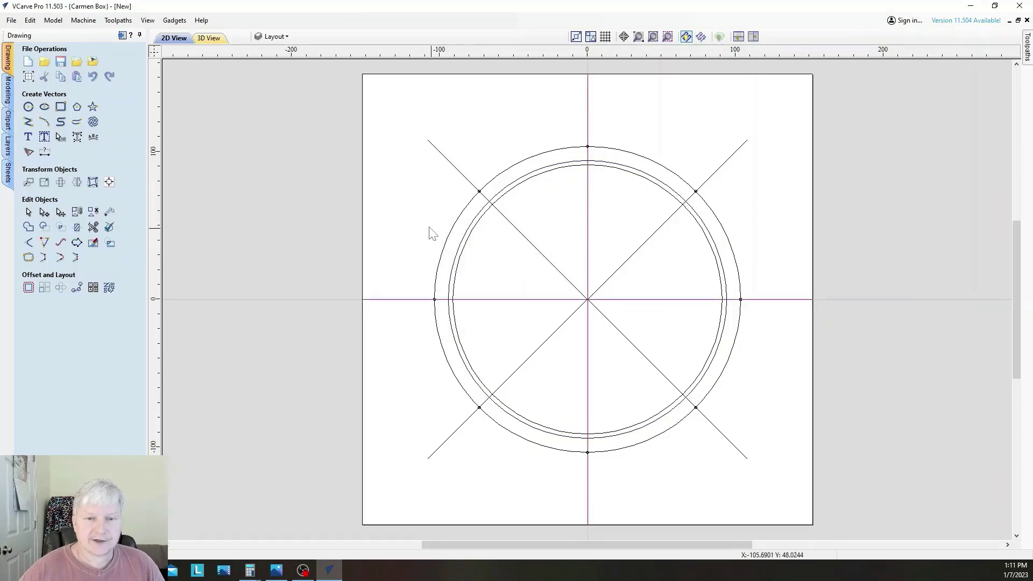
Hide the Center layer and make Alignment Marks the active layer.
{"action": "left_click", "coordinate": [290, 38]}
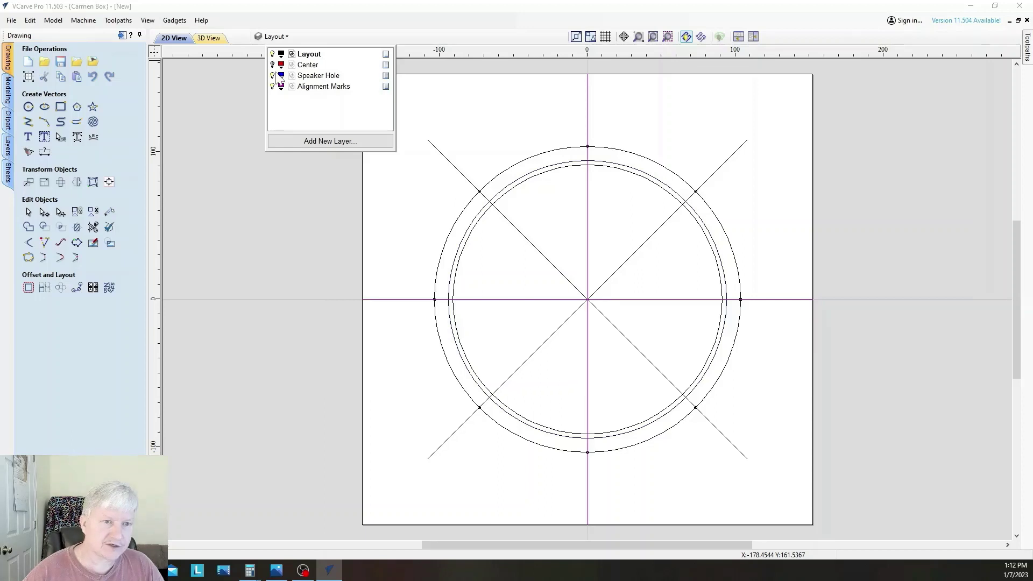
{"action": "left_click", "coordinate": [308, 88]}
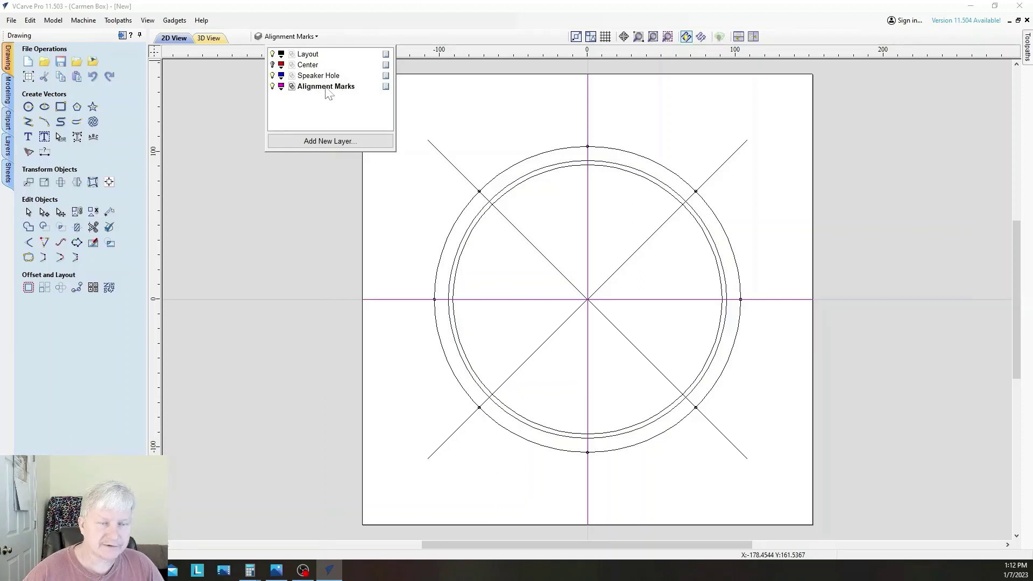
{"action": "left_click", "coordinate": [412, 224]}
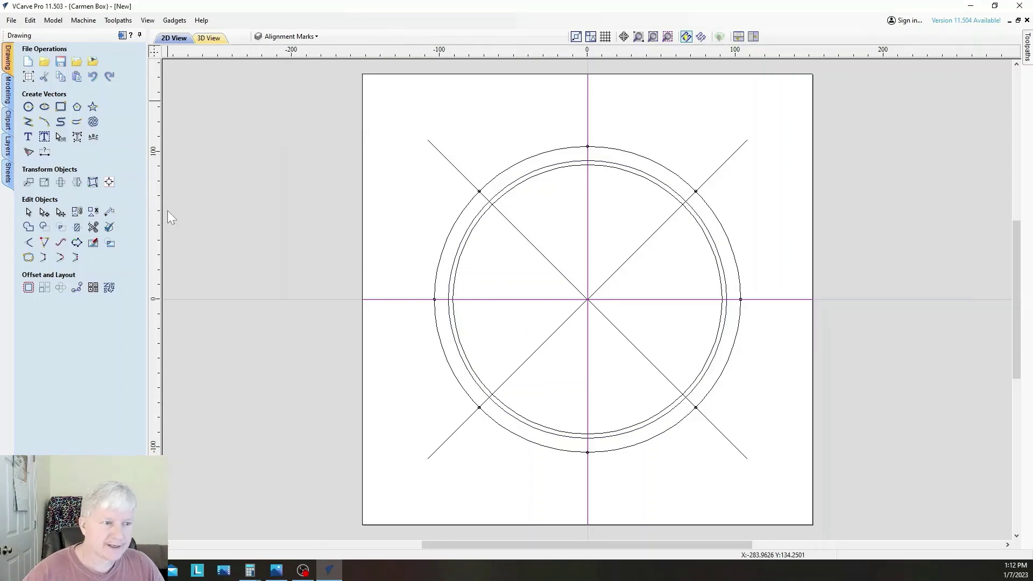
Trim away the portions of the horizontal and vertical alignment lines inside the innermost offset circle.
{"action": "left_click", "coordinate": [93, 228]}
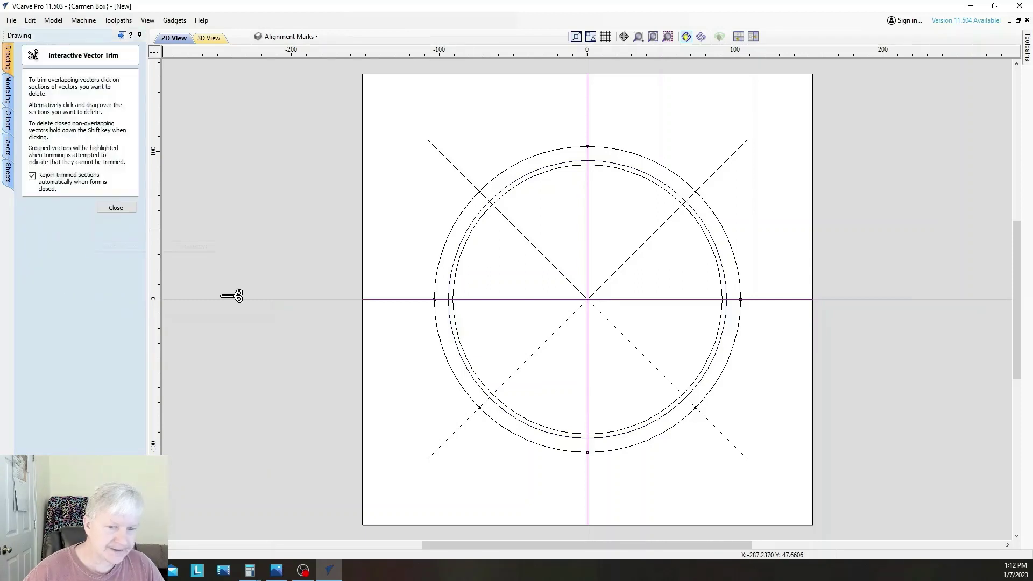
{"action": "left_click", "coordinate": [588, 237]}
{"action": "left_click", "coordinate": [648, 299]}
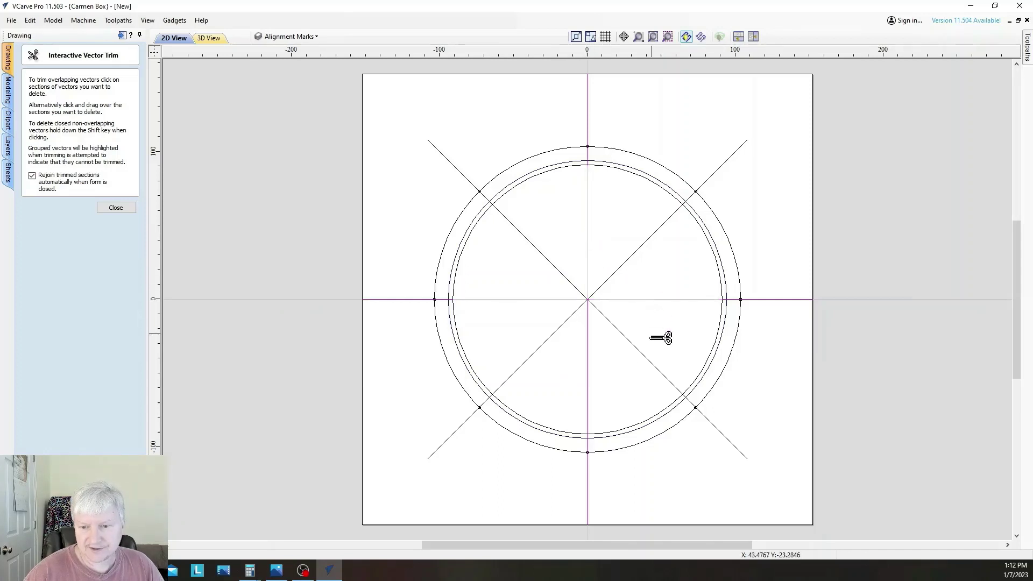
{"action": "left_click", "coordinate": [589, 375]}
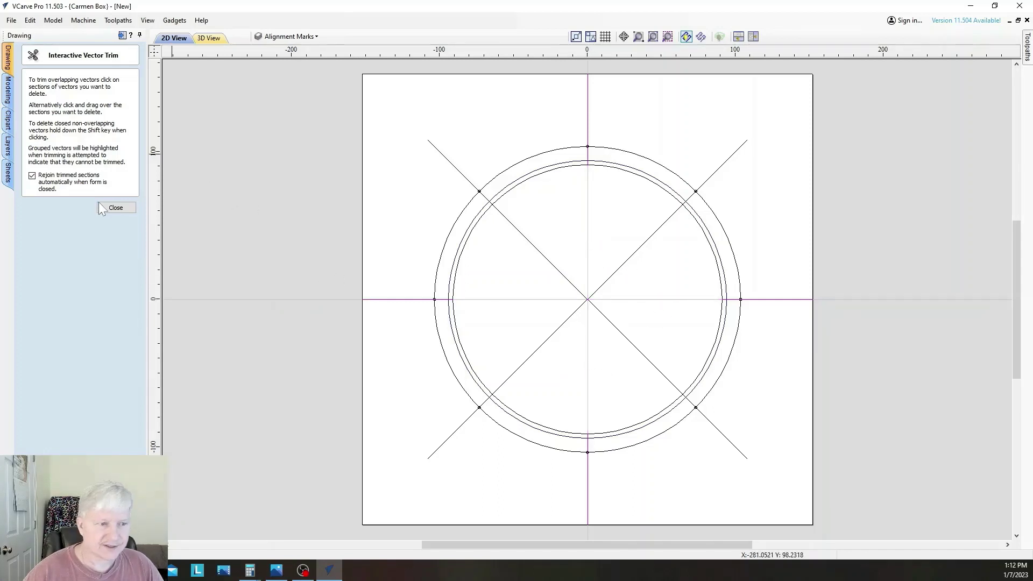
{"action": "left_click", "coordinate": [114, 209]}
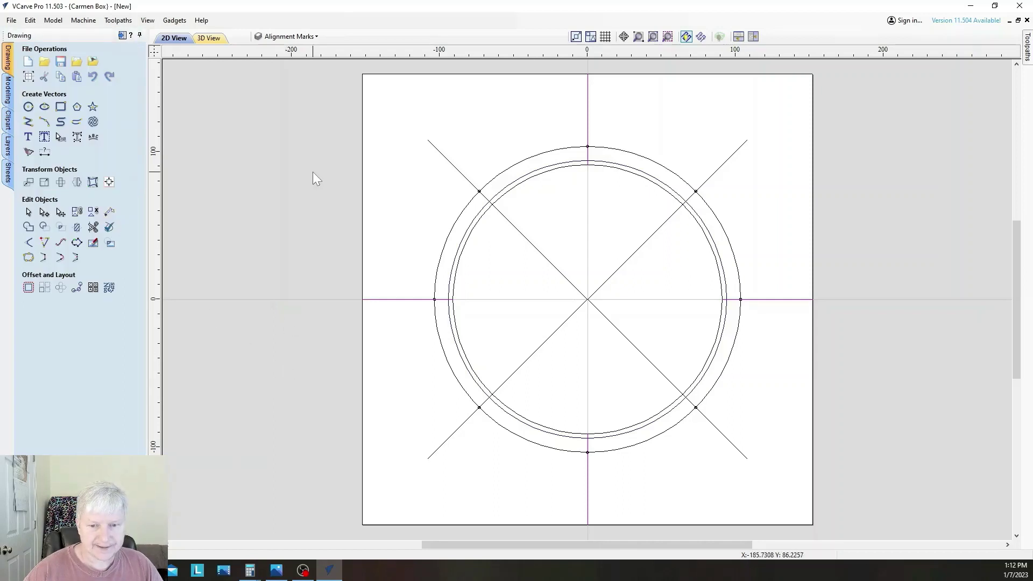
Toggle the Center layer's visibility on and off to compare the full centre lines with the trimmed alignment marks.
{"action": "left_click", "coordinate": [317, 36]}
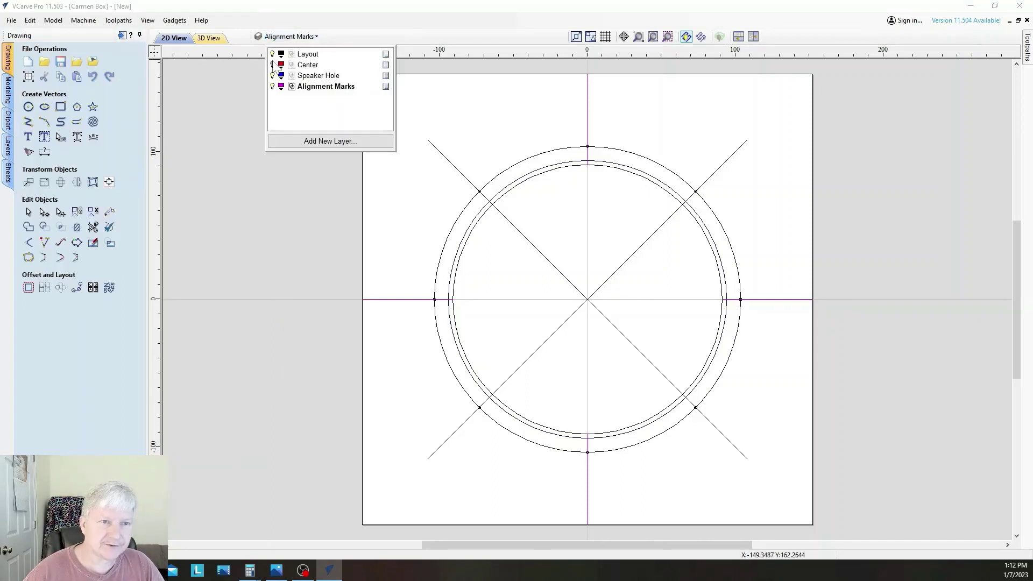
{"action": "left_click", "coordinate": [273, 65]}
{"action": "left_click", "coordinate": [272, 64]}
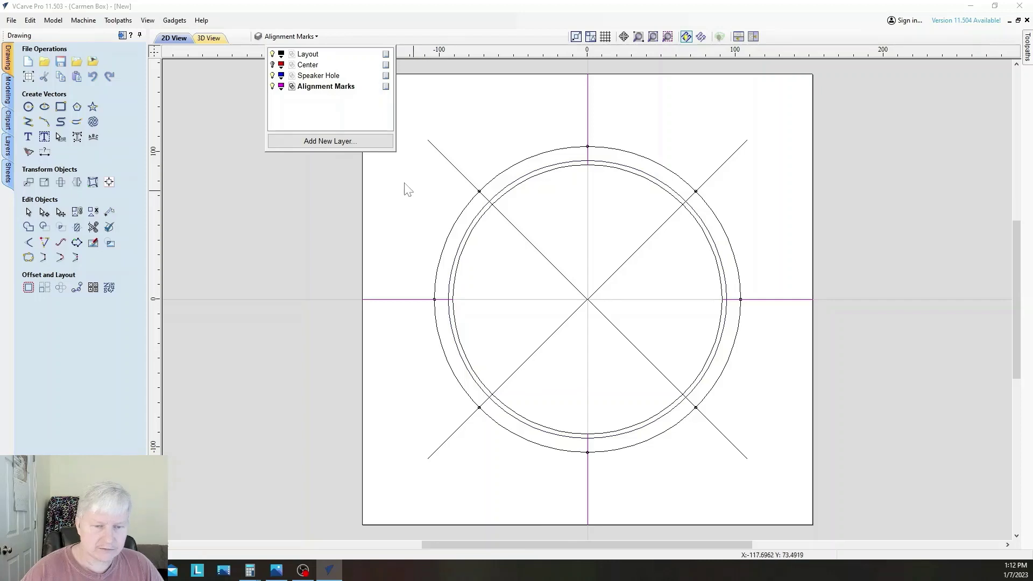
{"action": "left_click", "coordinate": [421, 116]}
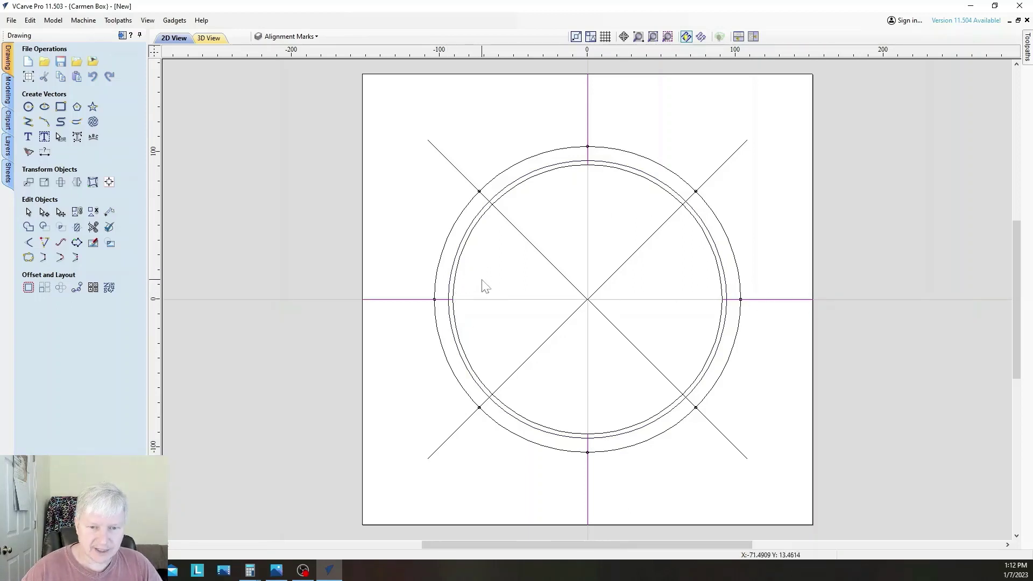
Delete the innermost offset circle that served as the trimming boundary, then review the layer list.
{"action": "left_click", "coordinate": [462, 263]}
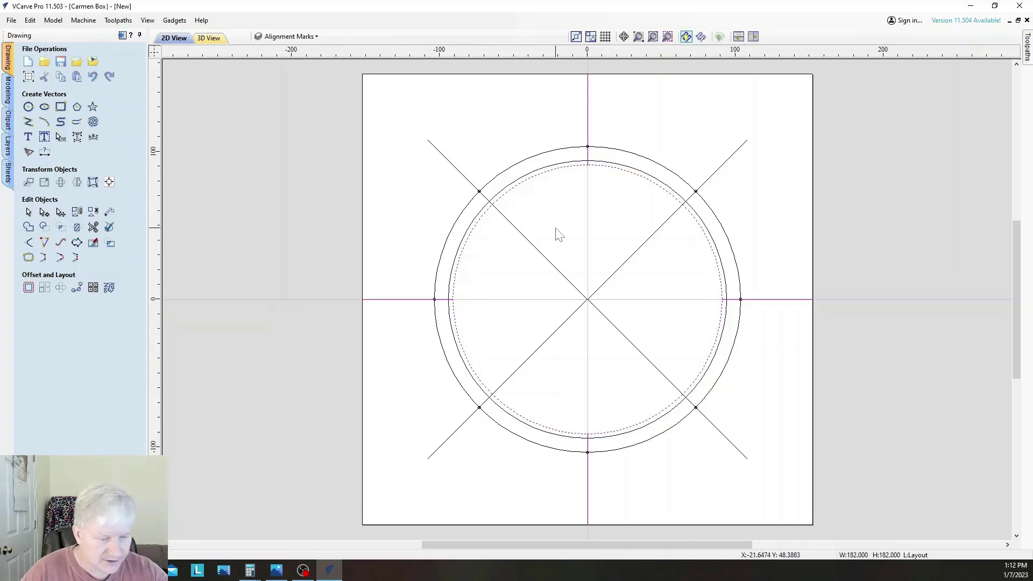
{"action": "key", "text": "Delete"}
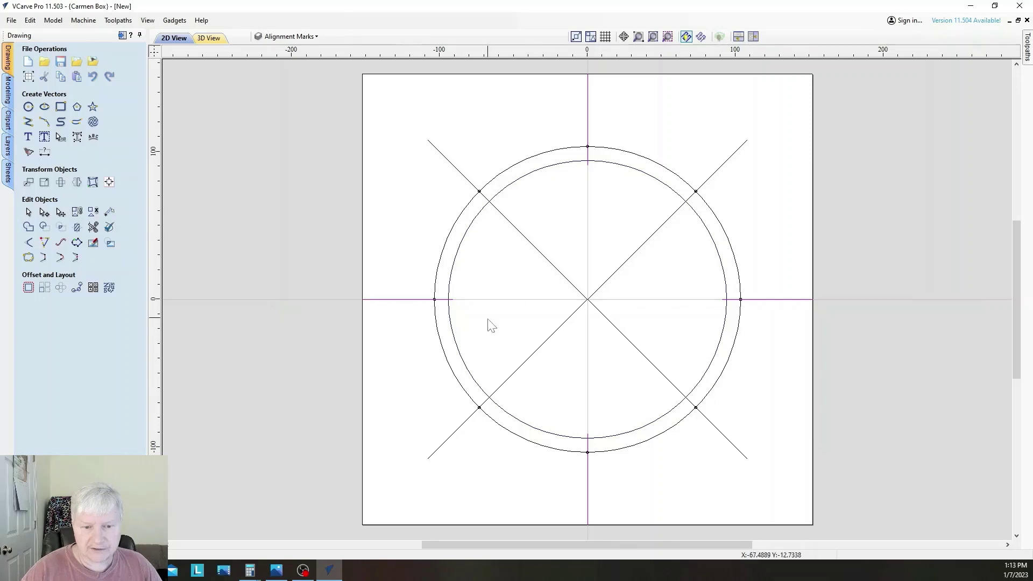
{"action": "left_click", "coordinate": [317, 36]}
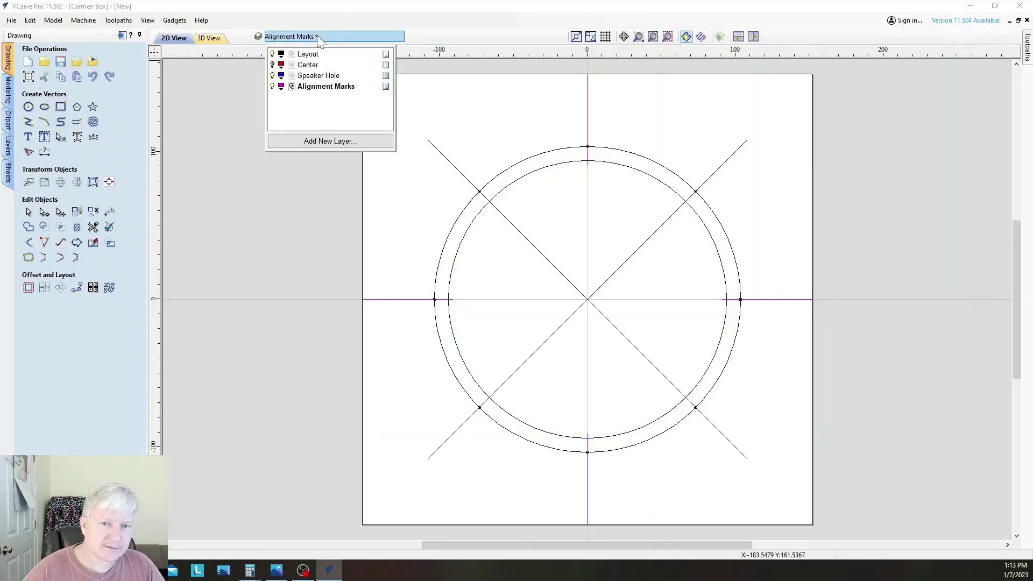
{"action": "left_click", "coordinate": [509, 142]}
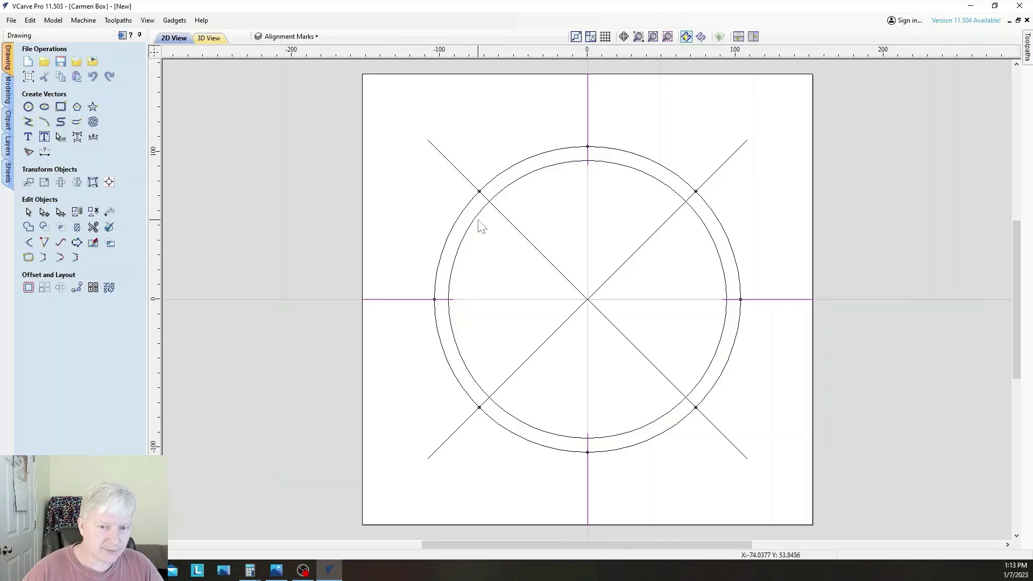
Move the eight small screw holes on the bolt circle to a new layer named Screw Holes with a cyan drawing colour.
{"action": "left_click", "coordinate": [318, 36]}
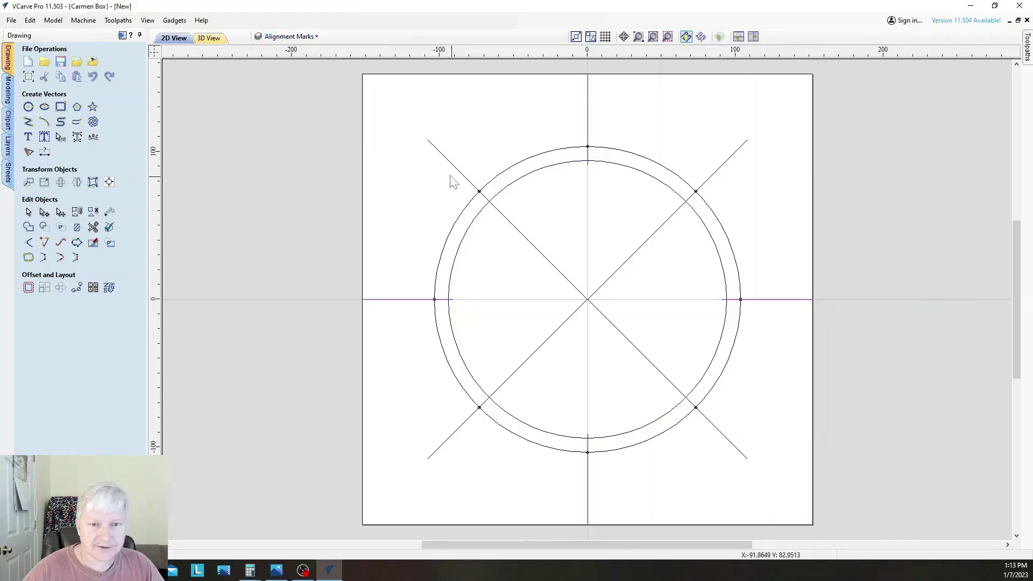
{"action": "left_click_drag", "start_coordinate": [436, 165], "coordinate": [758, 422]}
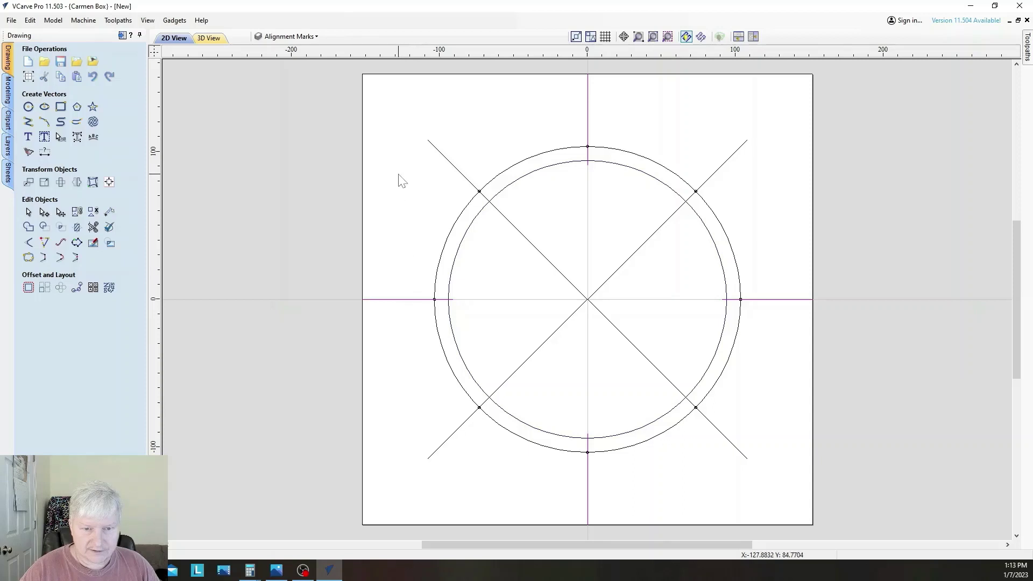
{"action": "left_click_drag", "start_coordinate": [396, 153], "coordinate": [757, 434]}
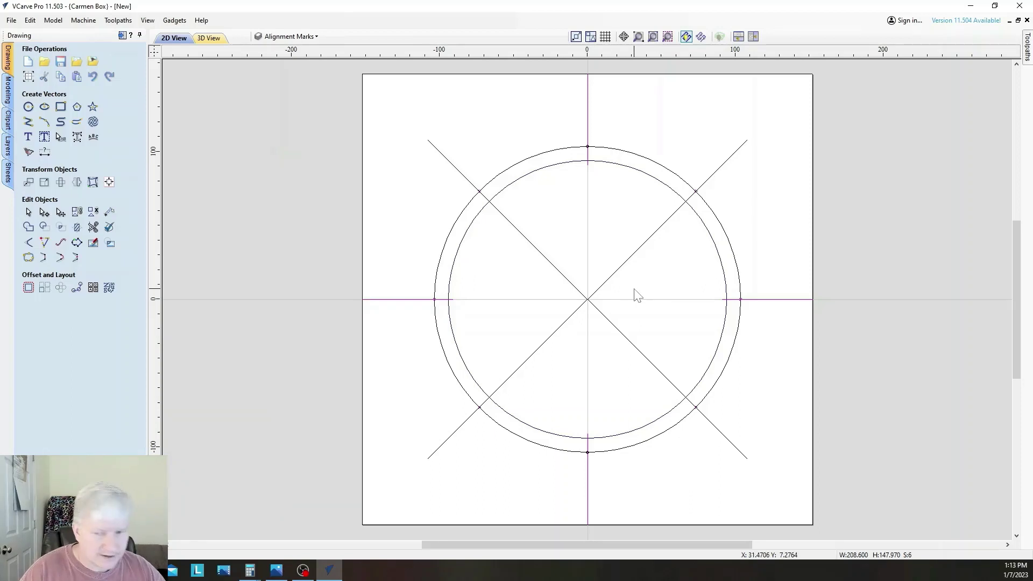
{"action": "left_click_drag", "start_coordinate": [542, 125], "coordinate": [627, 480]}
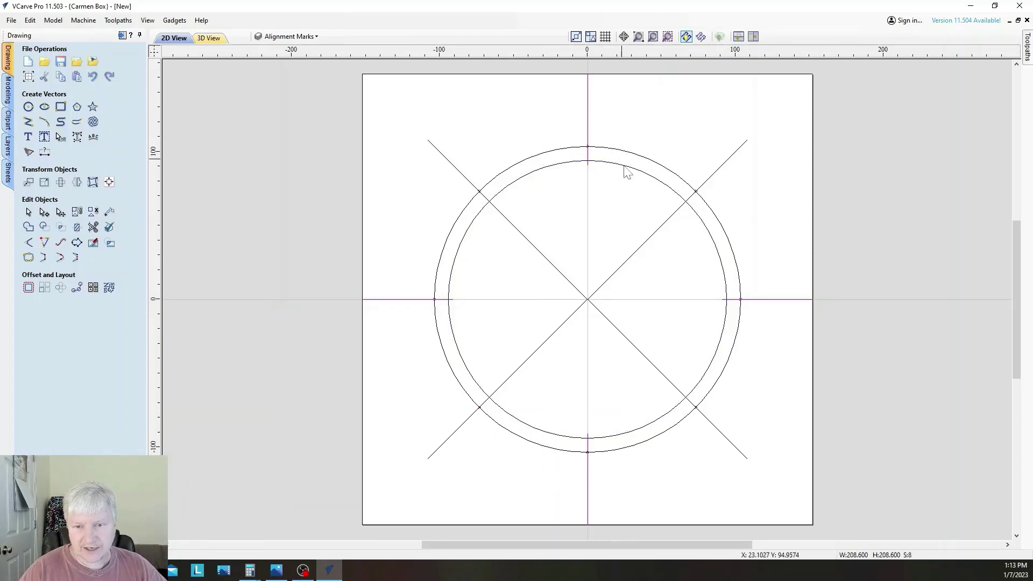
{"action": "right_click", "coordinate": [589, 462]}
{"action": "mouse_move", "coordinate": [618, 457]}
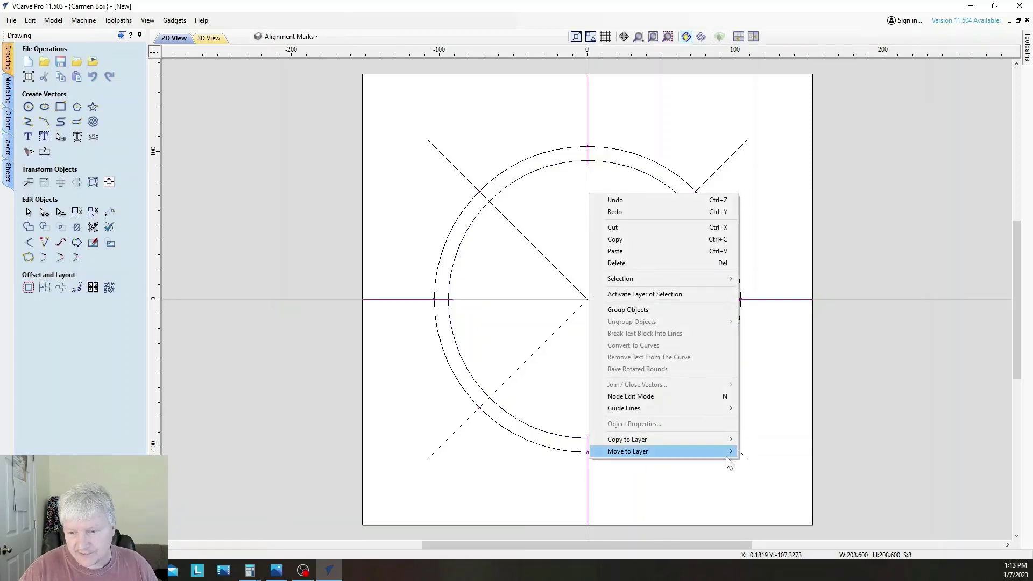
{"action": "mouse_move", "coordinate": [723, 451]}
{"action": "left_click", "coordinate": [761, 496]}
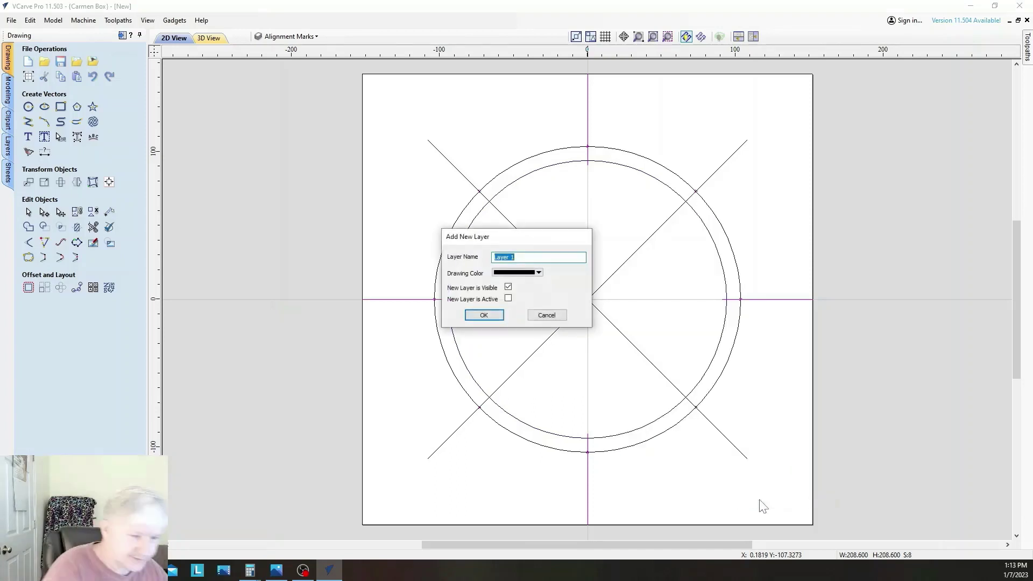
{"action": "type", "text": "Scre"}
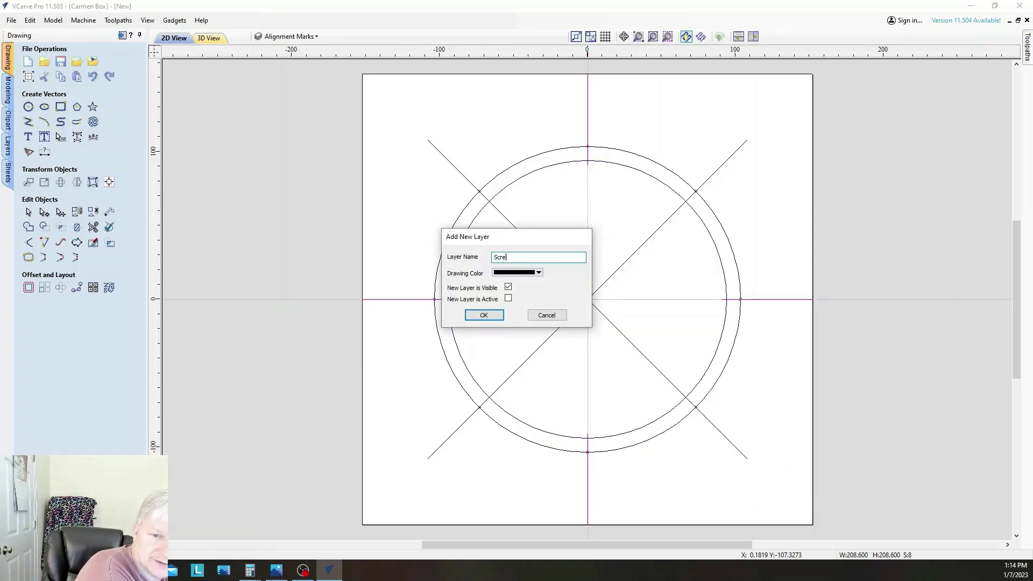
{"action": "type", "text": "w Holes"}
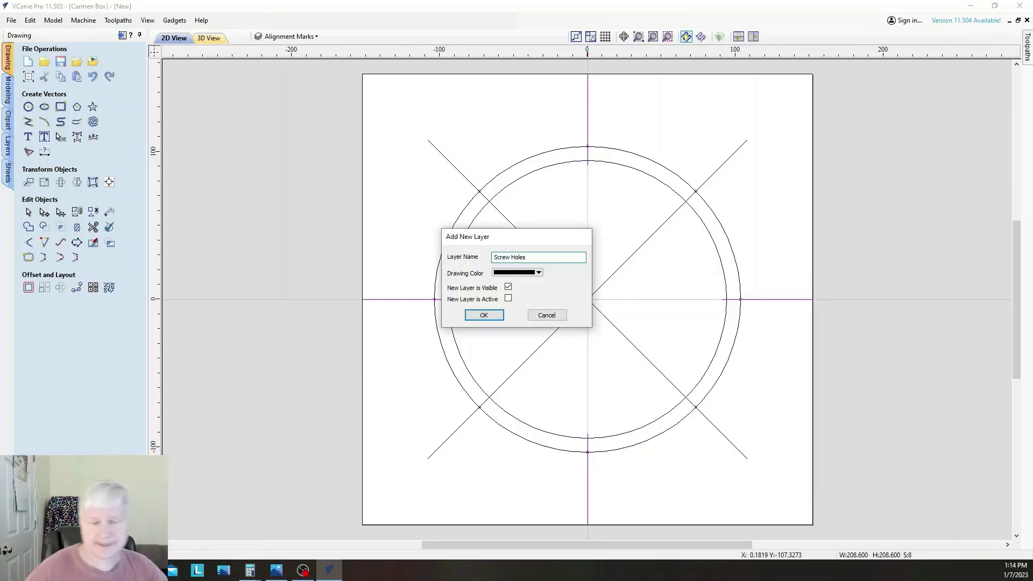
{"action": "left_click", "coordinate": [539, 273]}
{"action": "left_click", "coordinate": [539, 329]}
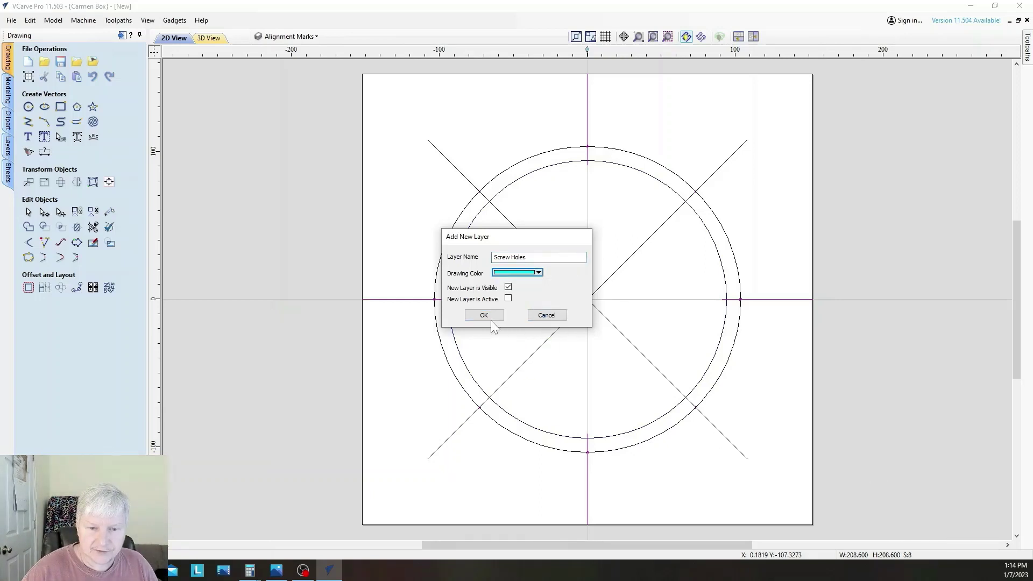
{"action": "left_click", "coordinate": [485, 315]}
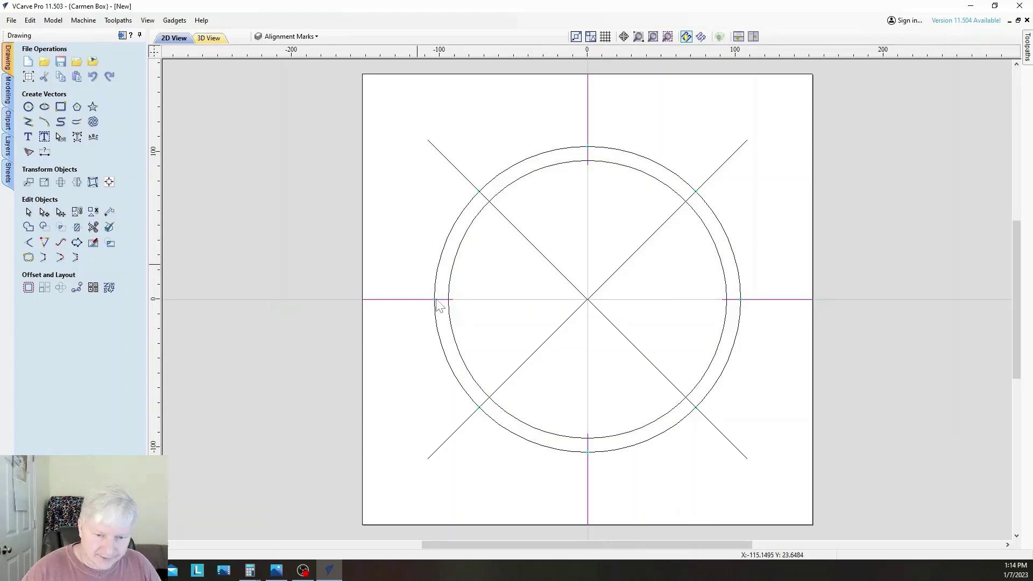
Consult the bolt-hole orientation in the speaker's PDF drawing and hide the Speaker Hole, Alignment Marks and Layout layers.
{"action": "key", "text": "alt+Tab"}
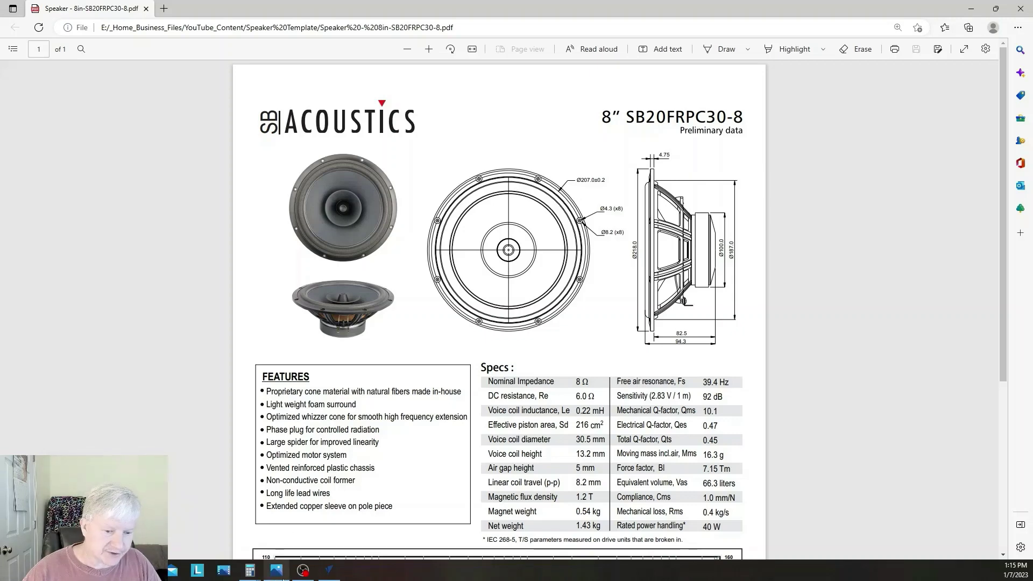
{"action": "left_click", "coordinate": [329, 570]}
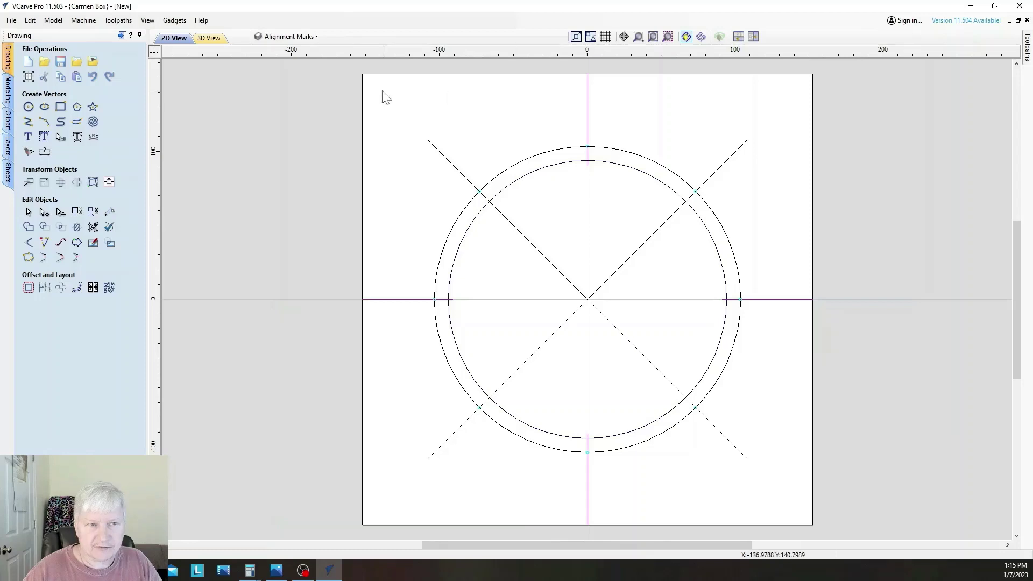
{"action": "left_click", "coordinate": [290, 36]}
{"action": "left_click", "coordinate": [272, 76]}
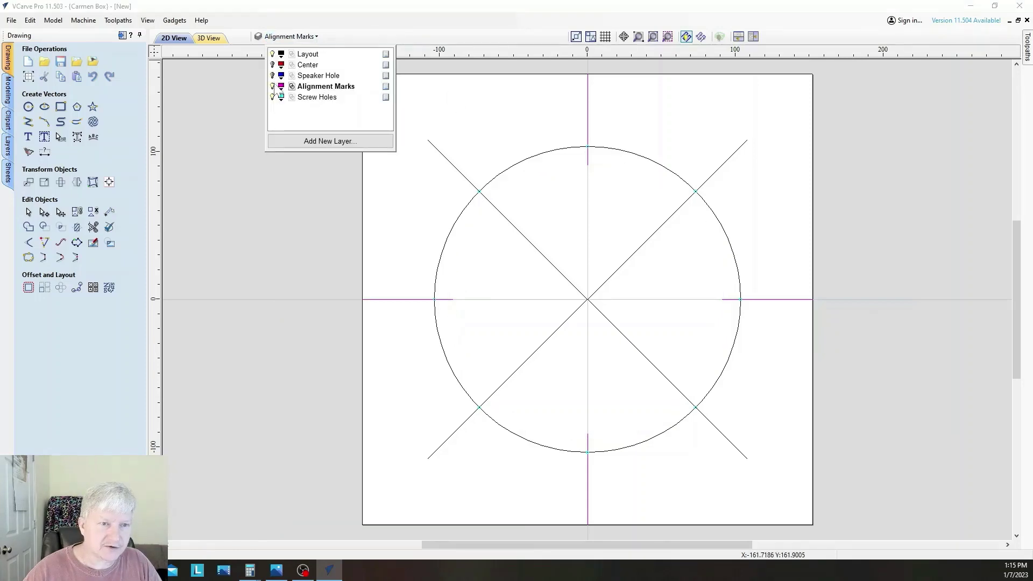
{"action": "left_click", "coordinate": [273, 86]}
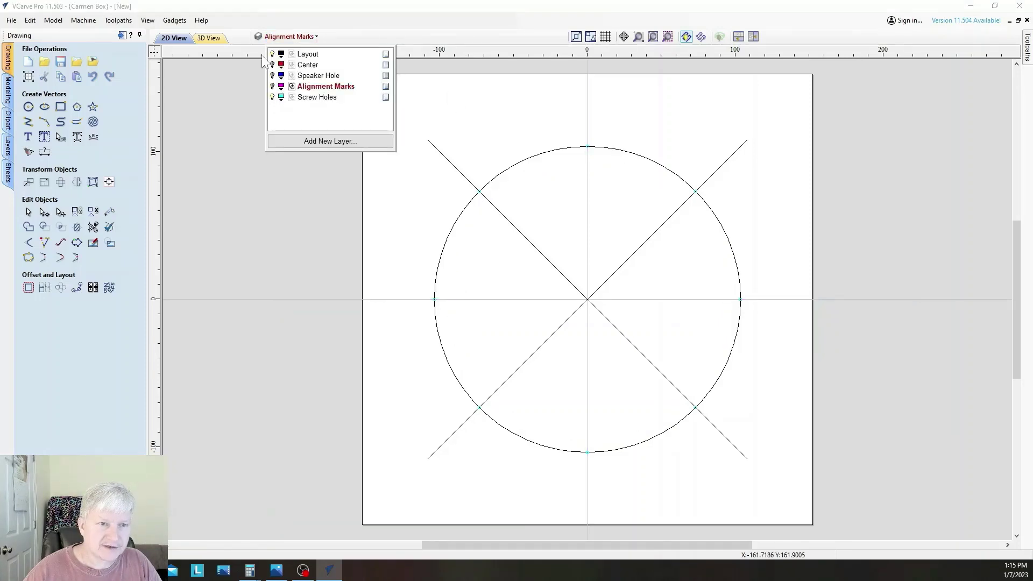
{"action": "left_click", "coordinate": [272, 54]}
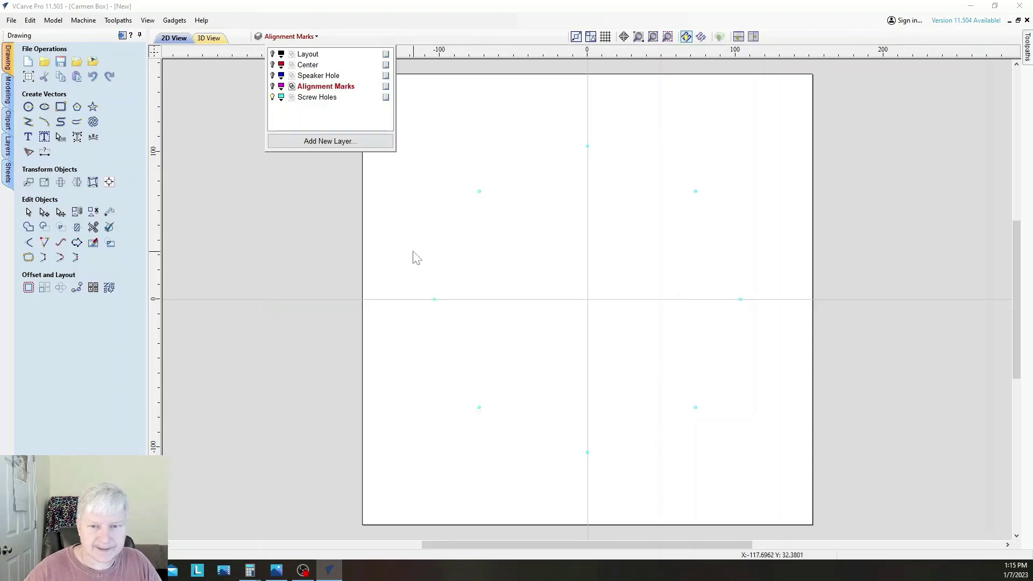
Rotate all eight screw holes together by a relative 22.5 degrees about their common centre.
{"action": "left_click_drag", "start_coordinate": [398, 100], "coordinate": [772, 479]}
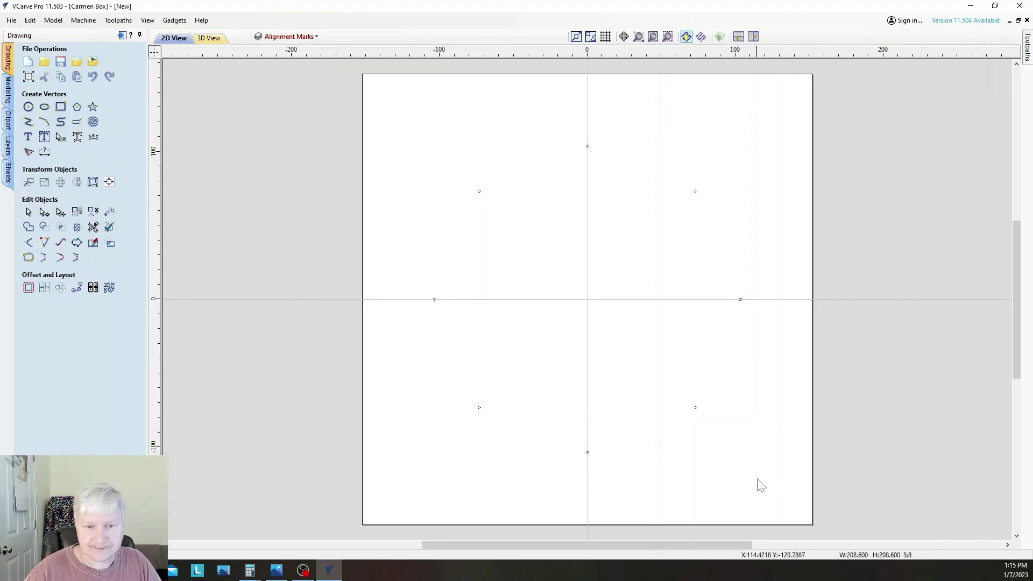
{"action": "left_click", "coordinate": [61, 182]}
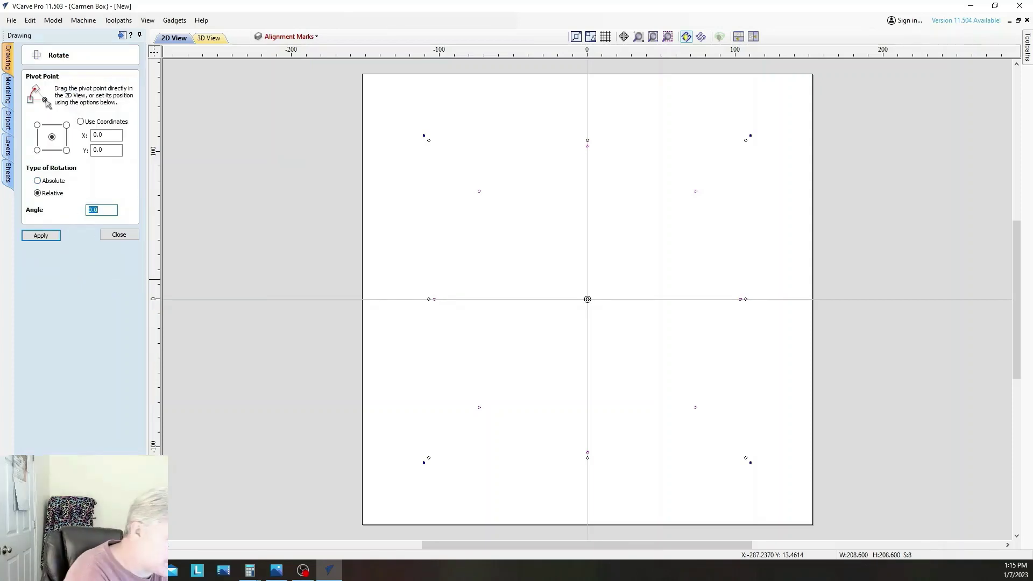
{"action": "type", "text": "22.5"}
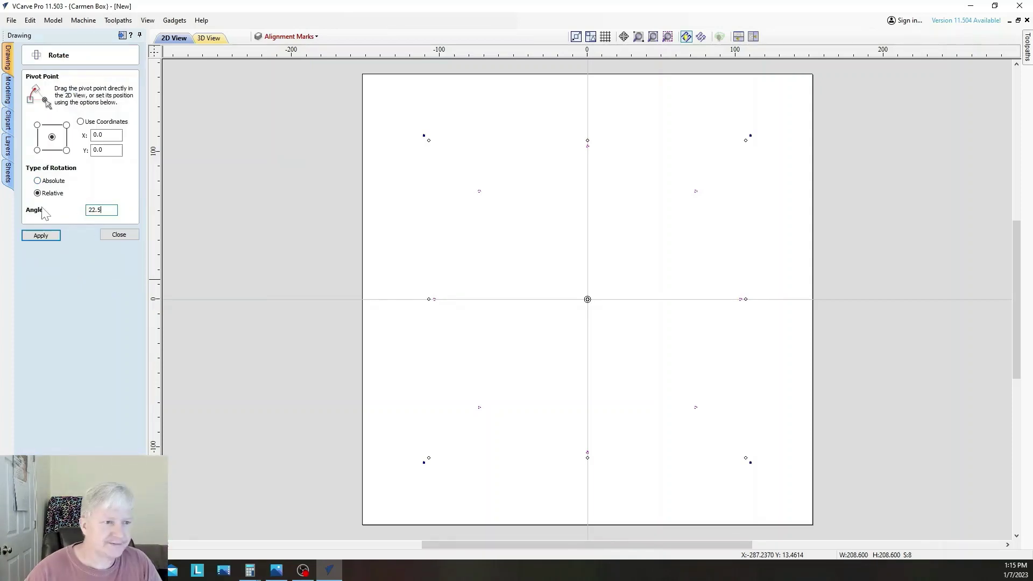
{"action": "left_click", "coordinate": [42, 236]}
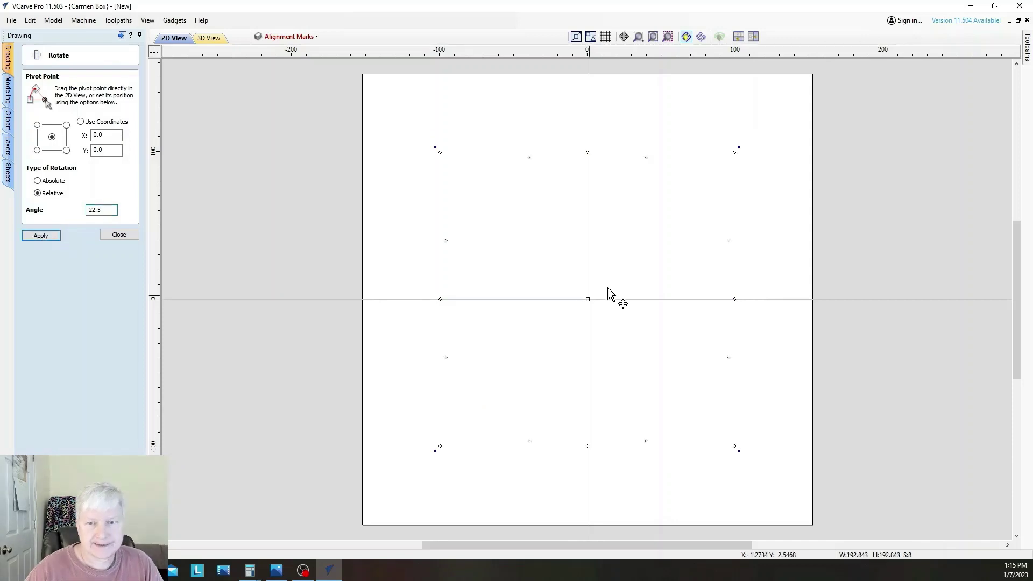
{"action": "left_click", "coordinate": [565, 124]}
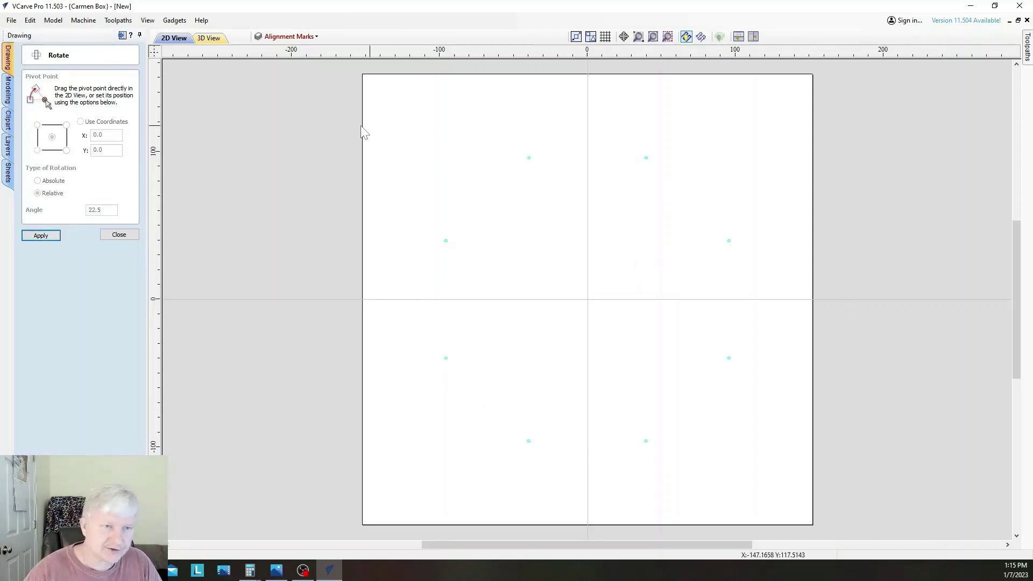
Show the Alignment Marks, Speaker Hole, Center and Layout layers together with the rotated screw holes.
{"action": "left_click", "coordinate": [317, 36]}
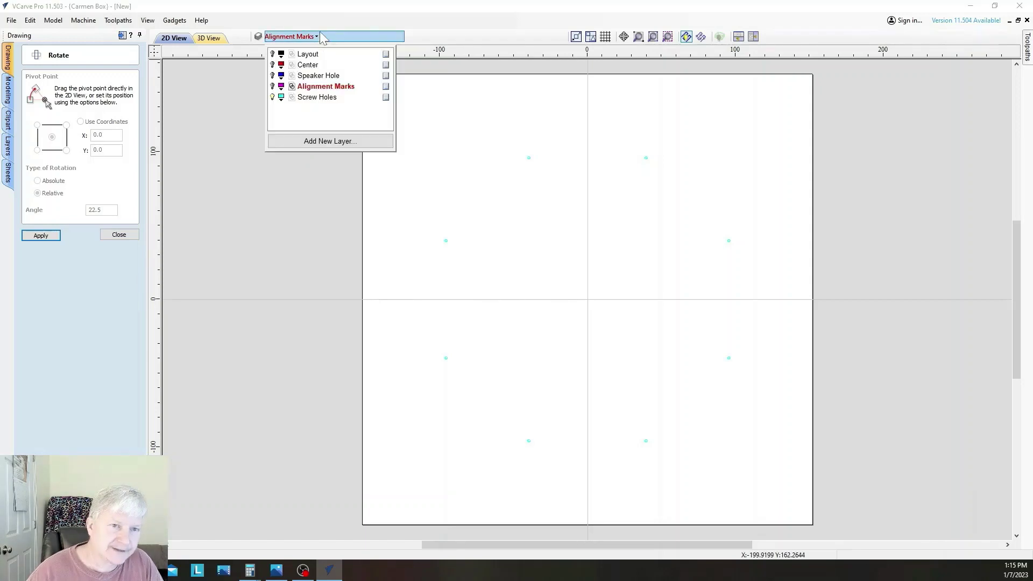
{"action": "left_click", "coordinate": [272, 86]}
{"action": "left_click", "coordinate": [272, 76]}
{"action": "left_click", "coordinate": [272, 65]}
{"action": "left_click", "coordinate": [273, 54]}
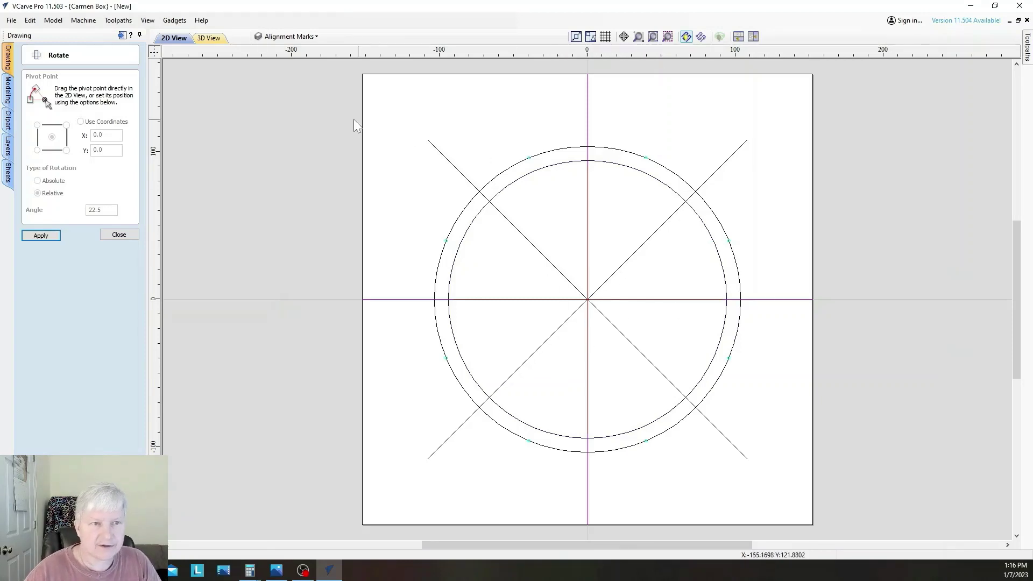
Hide the Layout and Center layers, leaving the cutout, alignment marks and screw holes shown, and close the Rotate tool.
{"action": "left_click", "coordinate": [318, 37]}
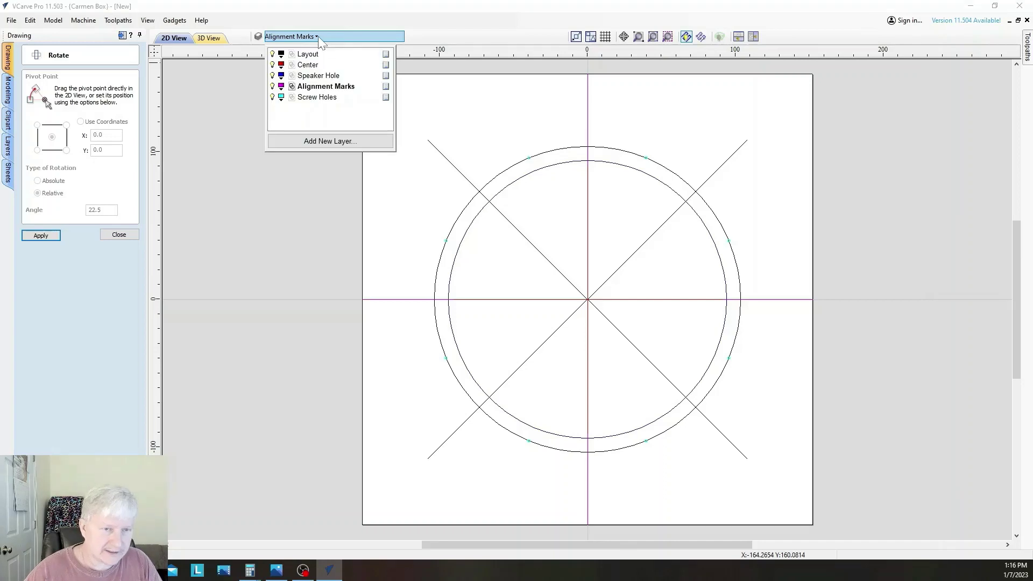
{"action": "left_click", "coordinate": [272, 53]}
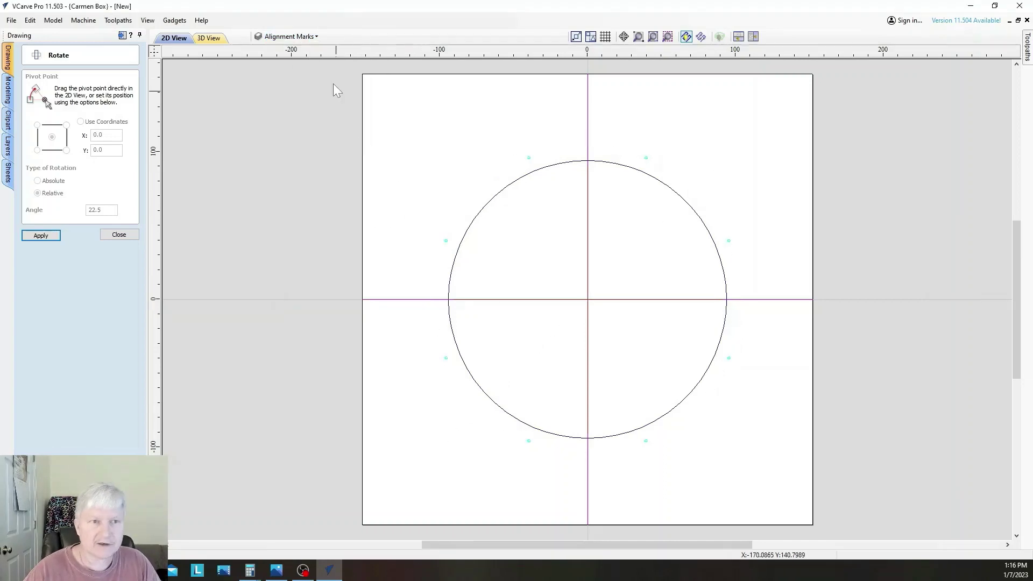
{"action": "left_click", "coordinate": [317, 35]}
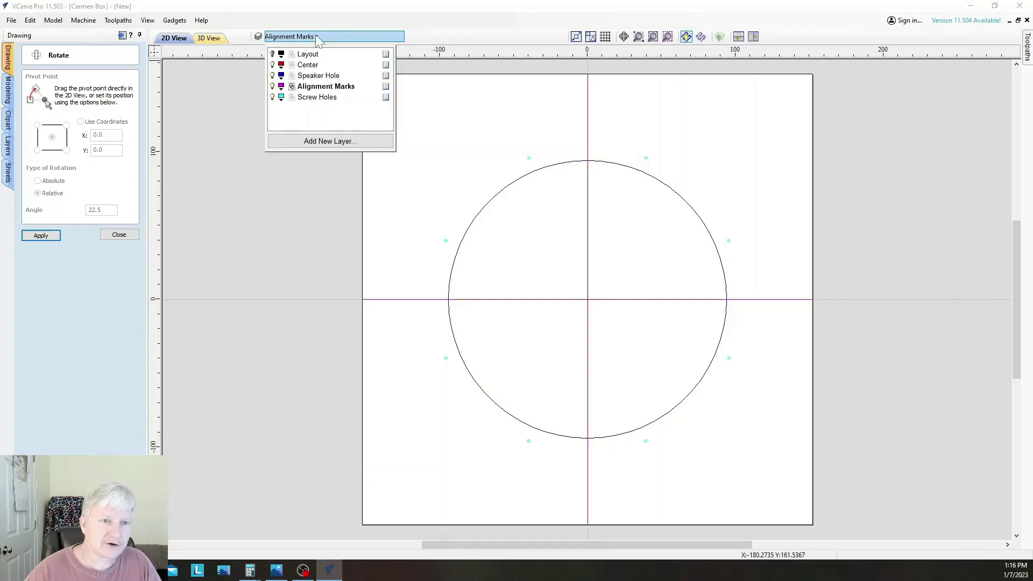
{"action": "left_click", "coordinate": [273, 64]}
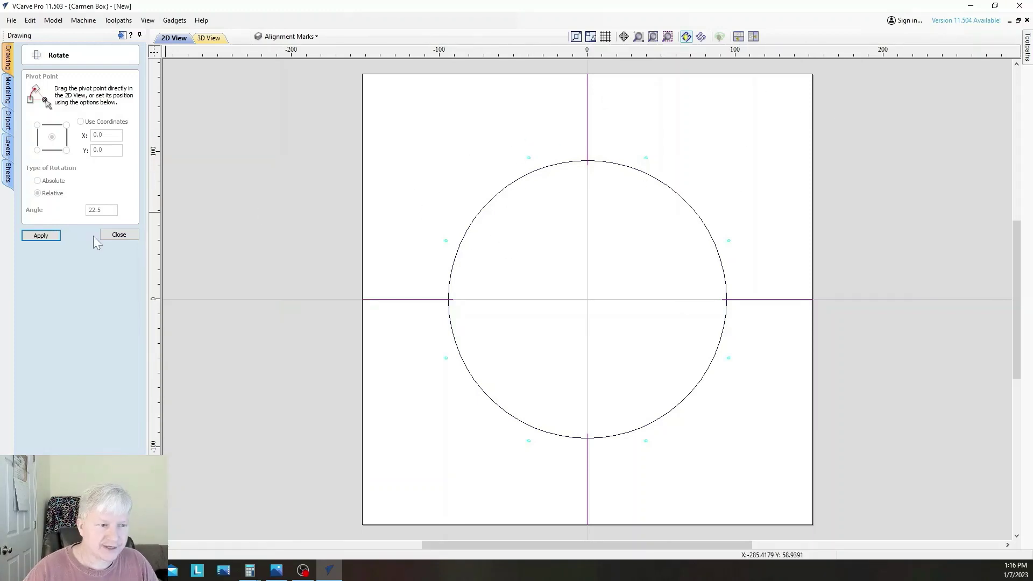
{"action": "left_click", "coordinate": [119, 235]}
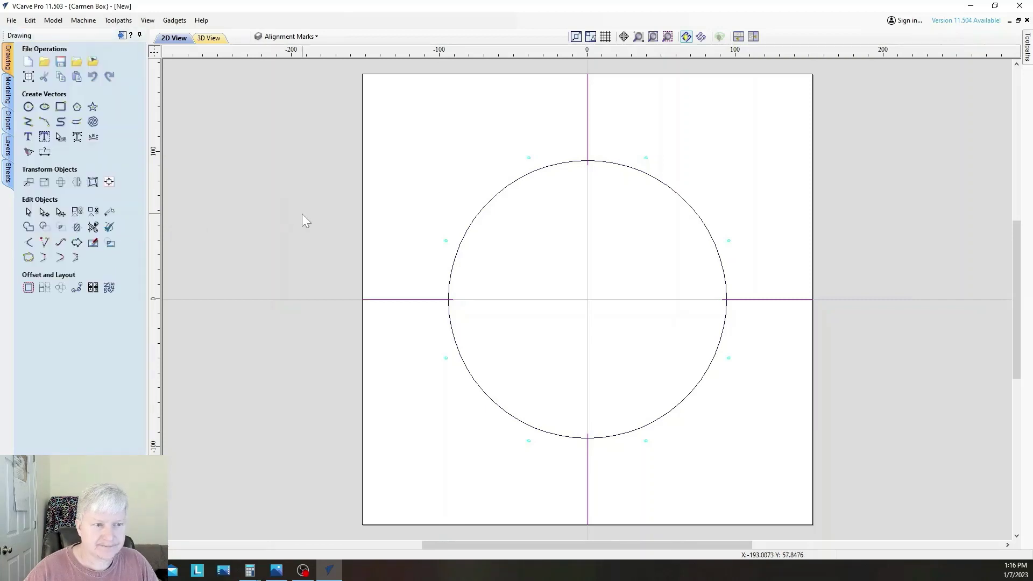
Save the drawing as 8inch-Speaker-Template.crv in the YouTube_Content folder.
{"action": "left_click", "coordinate": [10, 20]}
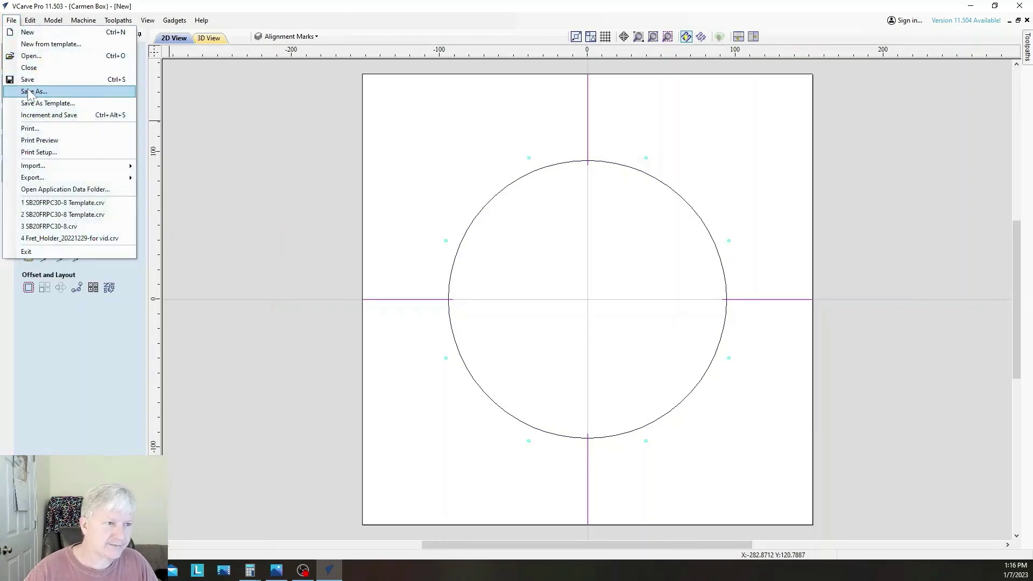
{"action": "left_click", "coordinate": [35, 91]}
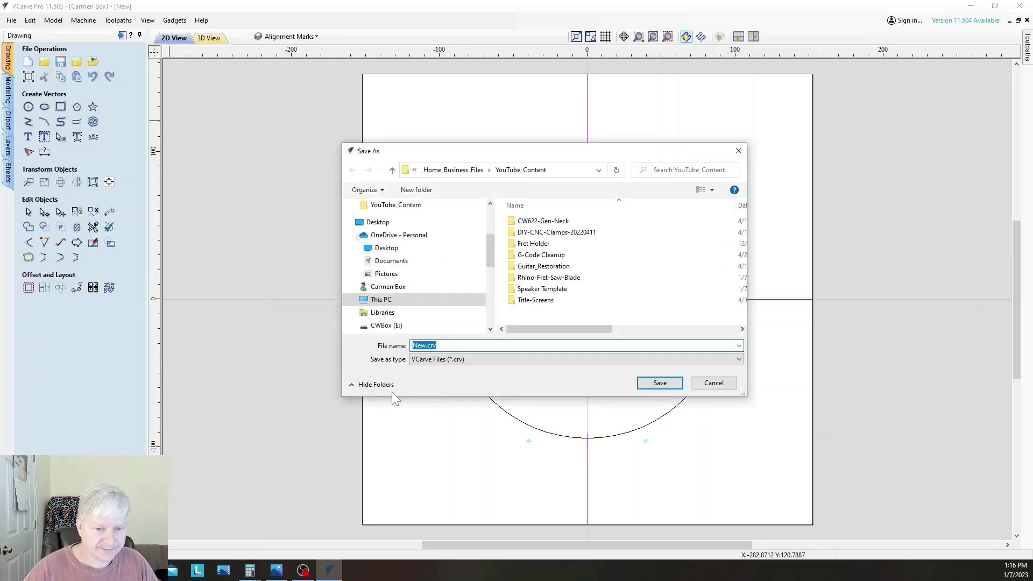
{"action": "left_click", "coordinate": [427, 345]}
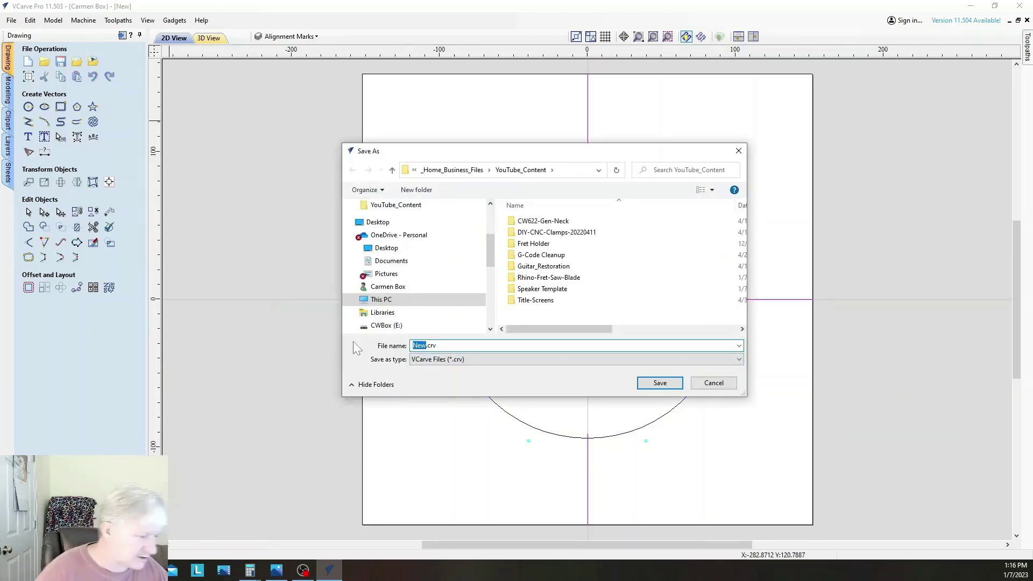
{"action": "type", "text": "8"}
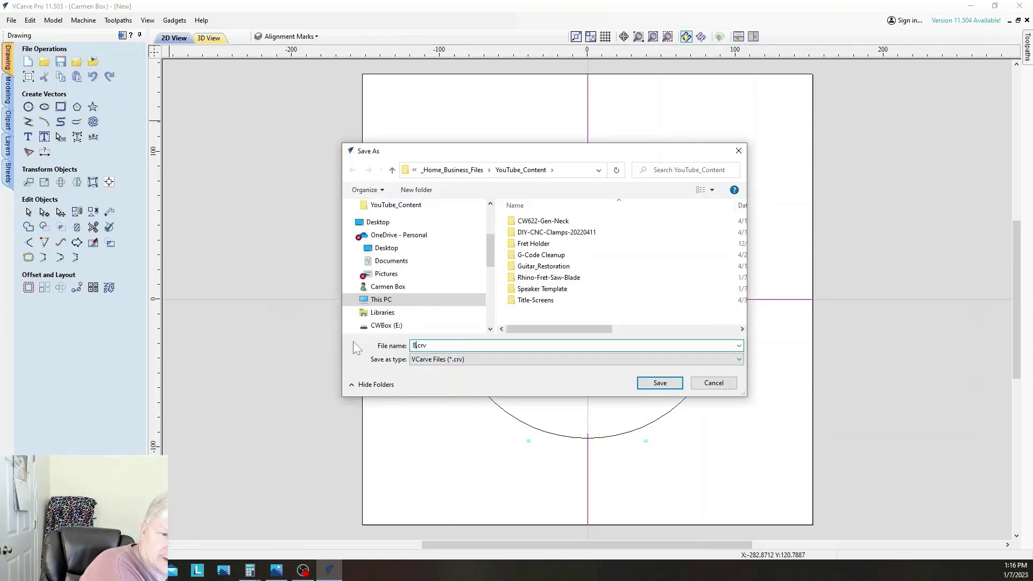
{"action": "type", "text": "inch-Speaker-Template"}
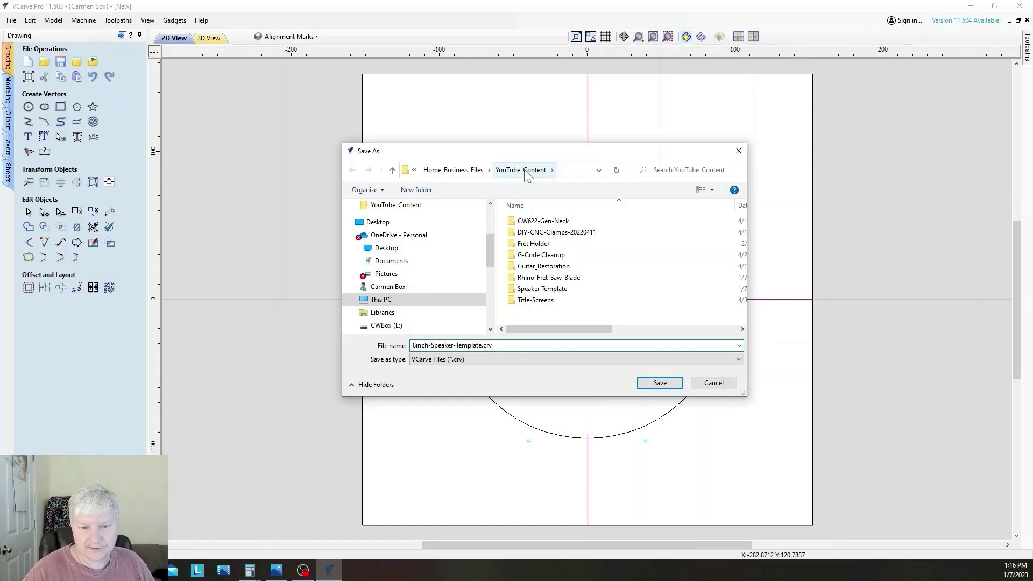
{"action": "left_click", "coordinate": [679, 386]}
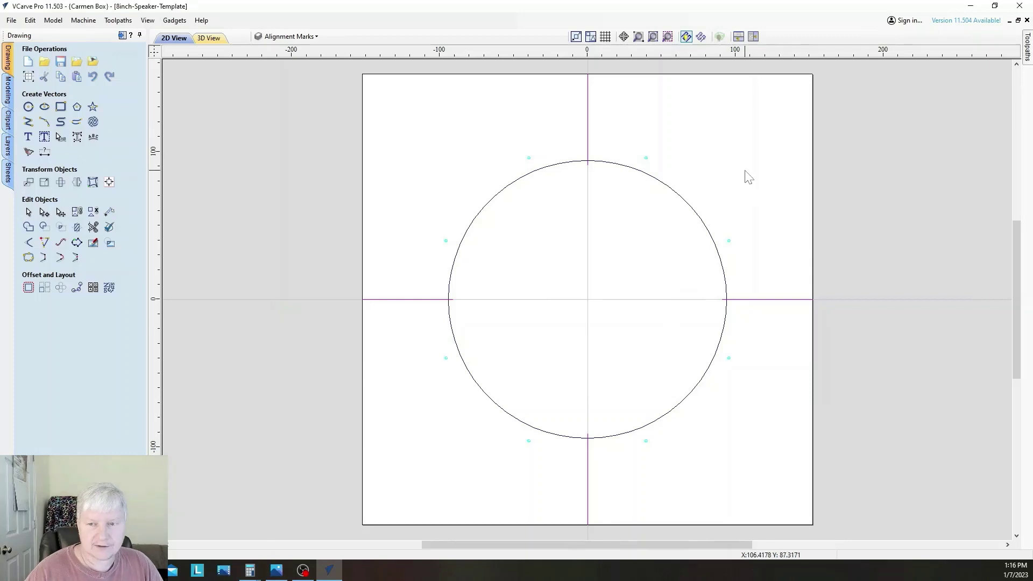